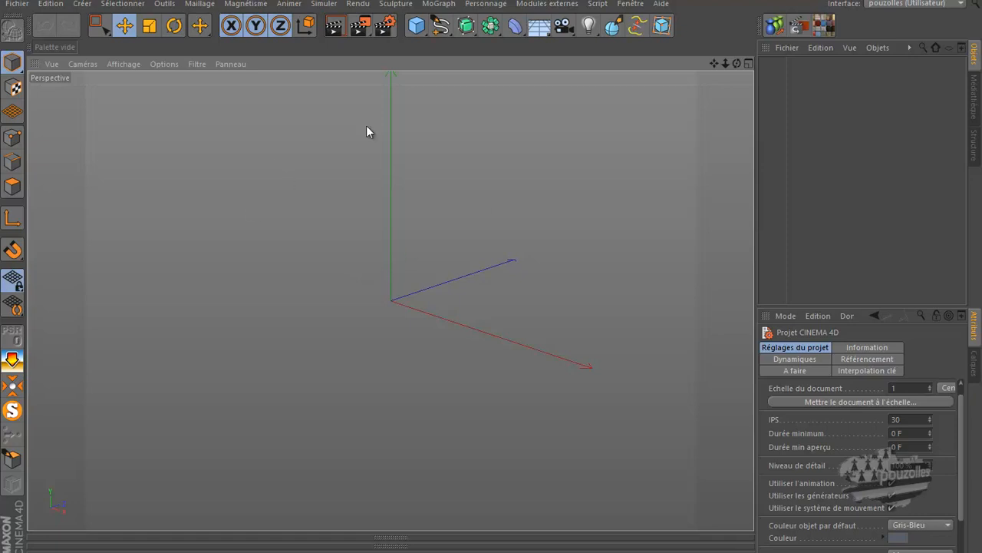
# - Add a Plane object to the scene and display it with Gouraud shading plus lines
pyautogui.moveTo(415, 27); pyautogui.dragTo(559, 70)
pyautogui.moveTo(735, 64); pyautogui.dragTo(491, 277)
pyautogui.click(119, 65)
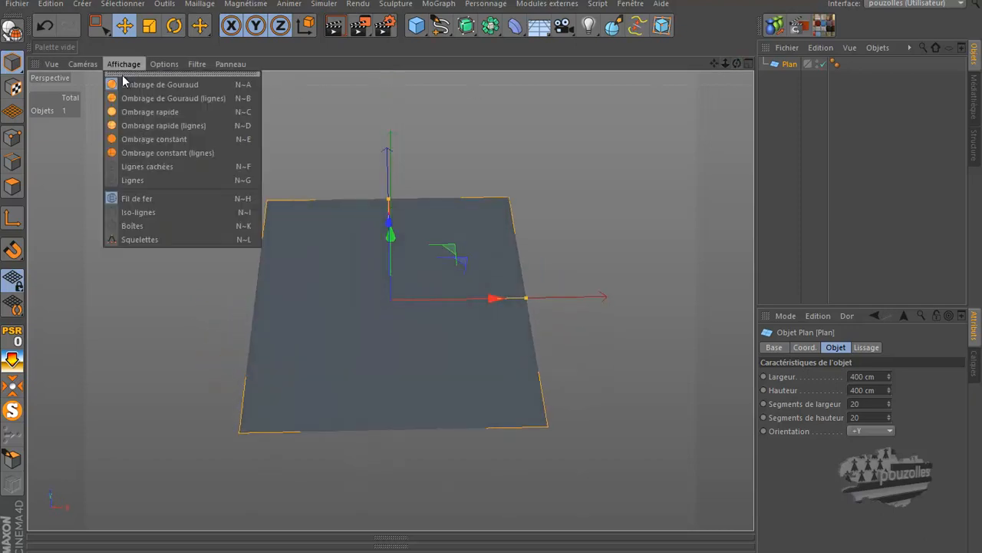
pyautogui.click(154, 98)
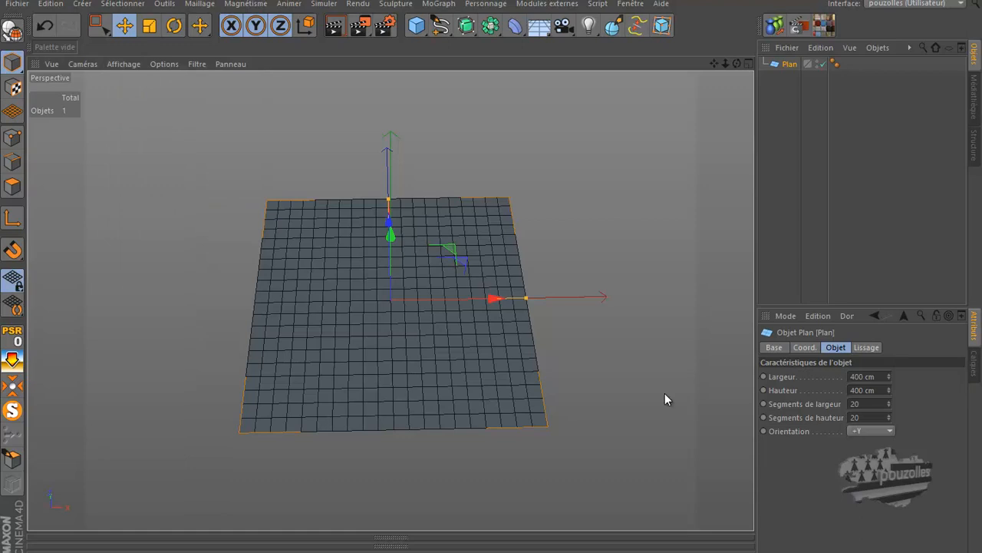
# - Set the plane to 10 width segments and 10 height segments
pyautogui.click(863, 403)
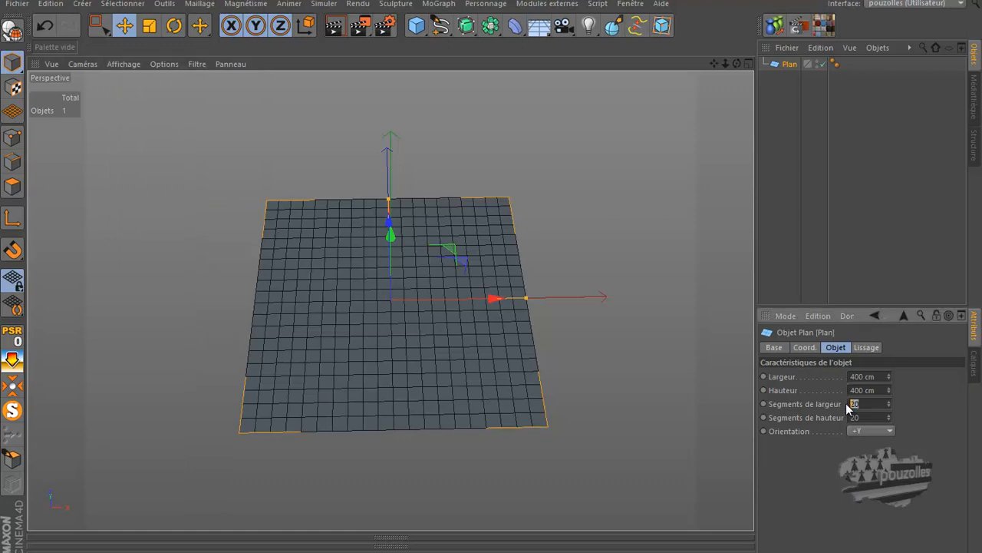
pyautogui.write('10')
pyautogui.press('Tab')
pyautogui.write('100')
pyautogui.press('Return')
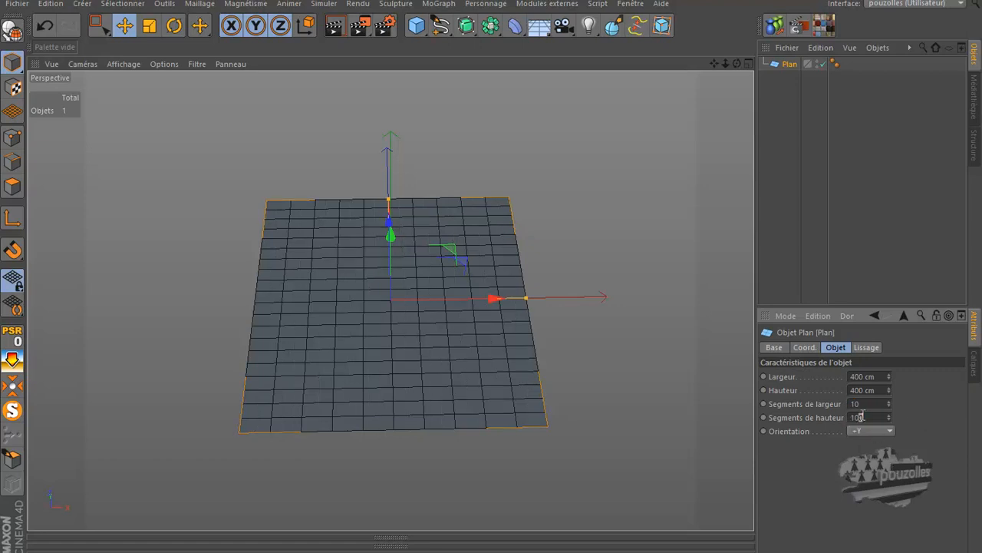
pyautogui.press('BackSpace')
pyautogui.press('Return')
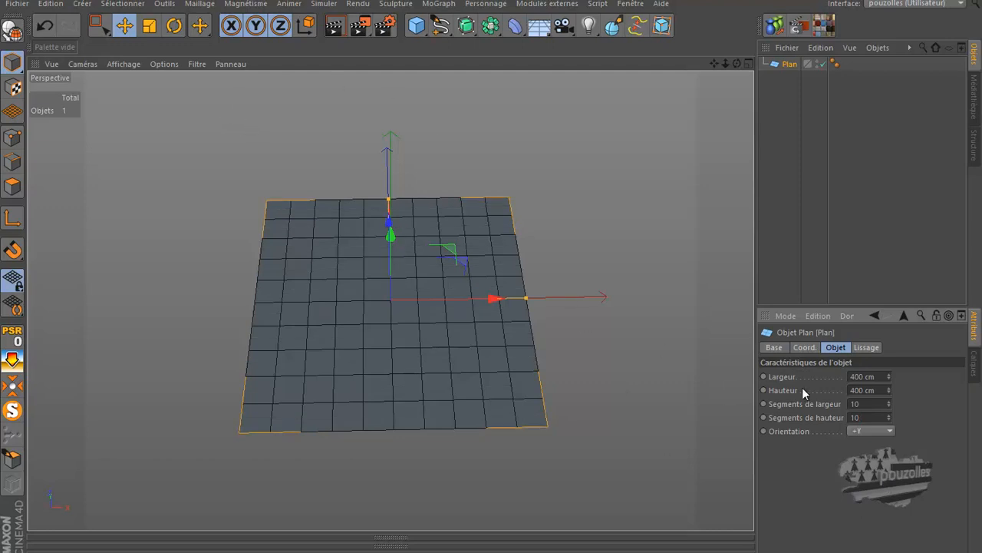
# - Make the plane an editable polygon object and activate the selection brush in edge mode
pyautogui.click(13, 30)
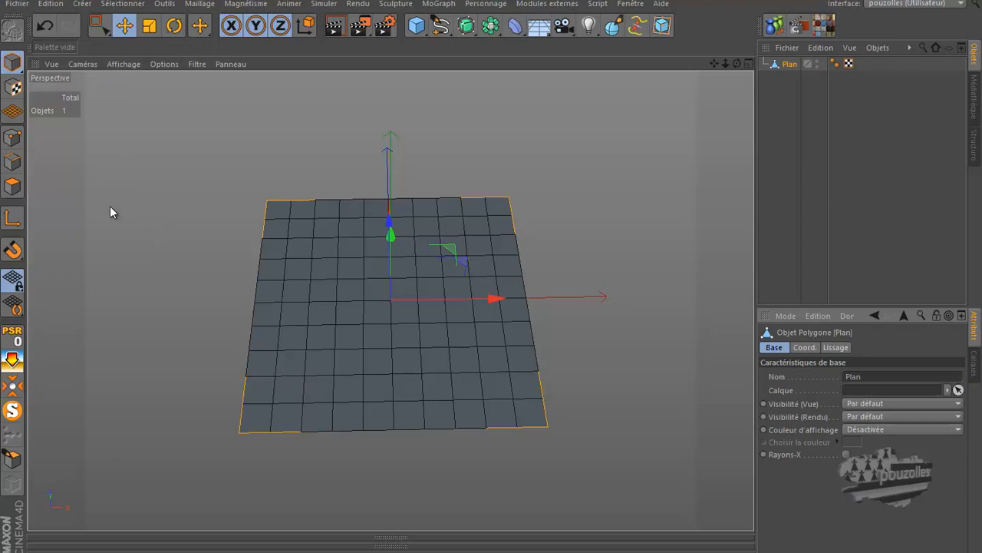
pyautogui.click(11, 162)
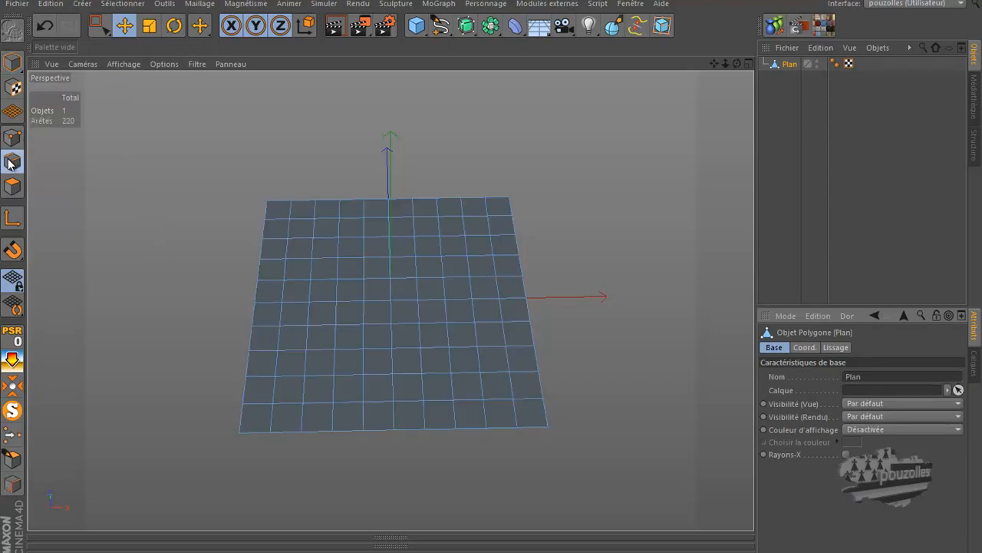
pyautogui.click(108, 33)
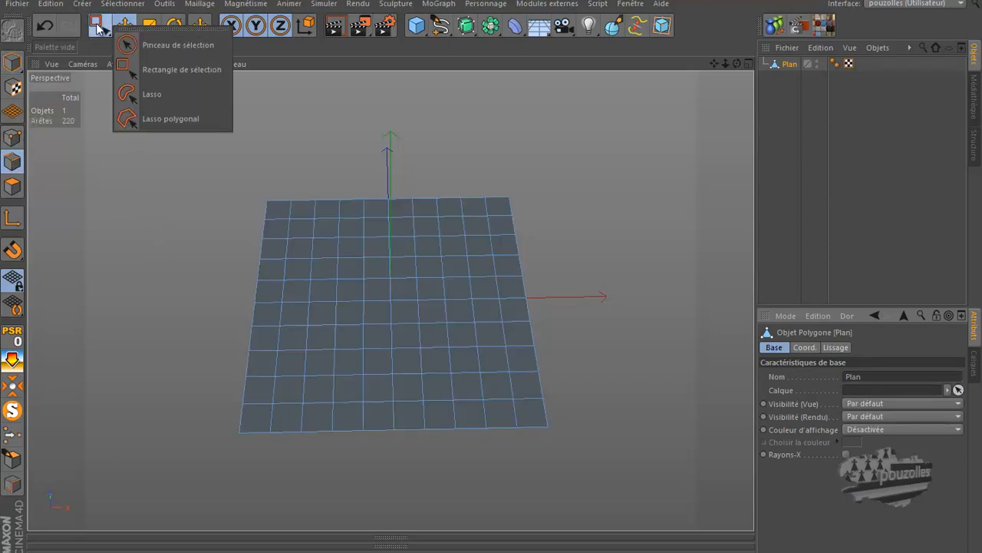
pyautogui.click(138, 42)
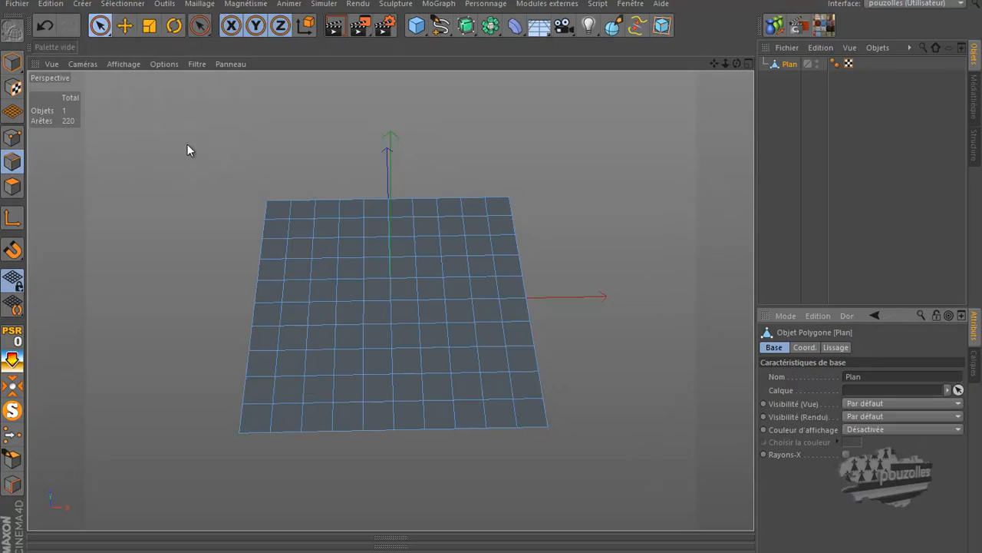
# - In the top view, select all the horizontal edges of the plane's second, fifth and eighth columns
pyautogui.middleClick(196, 263)
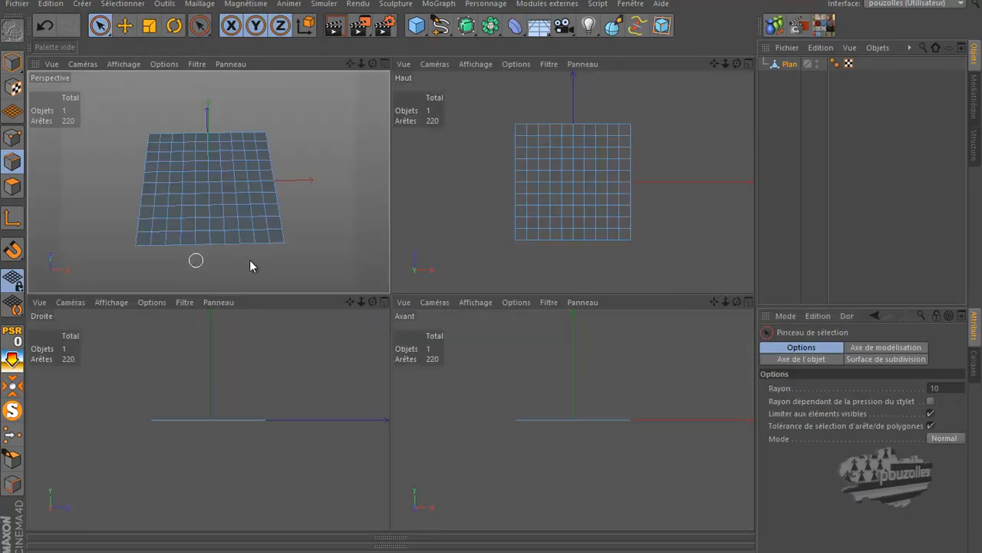
pyautogui.middleClick(474, 240)
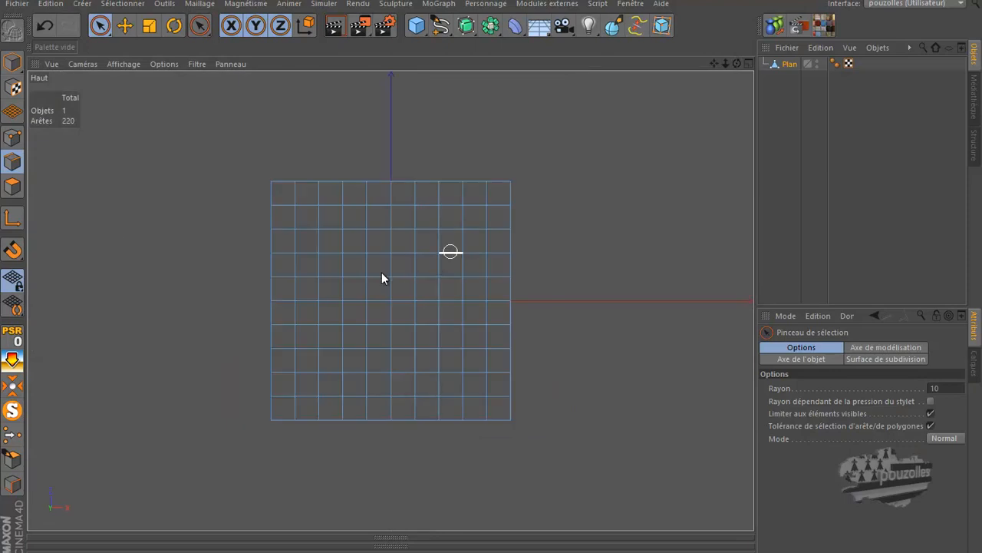
pyautogui.scroll(5, 364, 281)
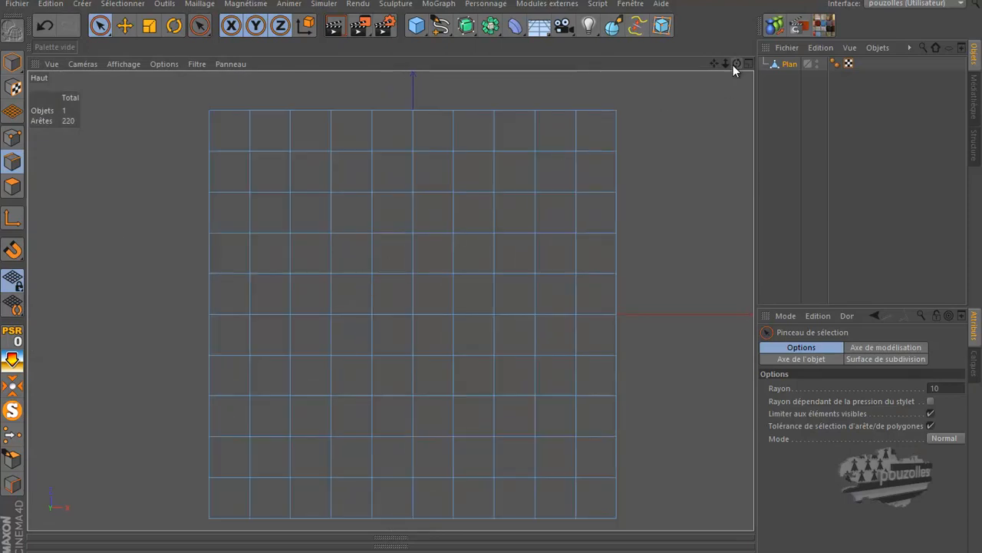
pyautogui.moveTo(714, 63); pyautogui.dragTo(304, 61)
pyautogui.click(268, 106)
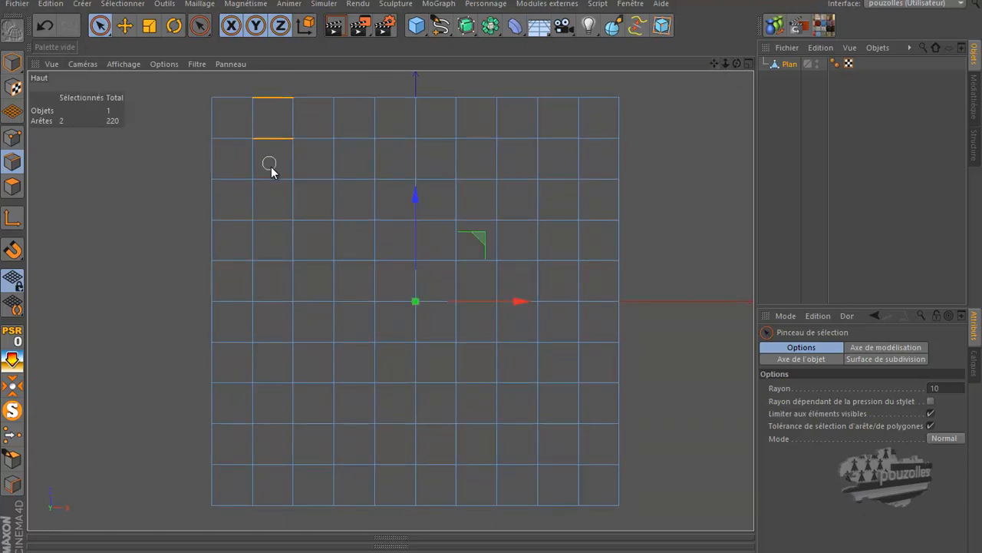
pyautogui.moveTo(274, 464); pyautogui.dragTo(274, 540)
pyautogui.moveTo(397, 515)
pyautogui.mouseDown()
pyautogui.moveTo(399, 88)
pyautogui.moveTo(491, 81)
pyautogui.moveTo(516, 116)
pyautogui.mouseUp()
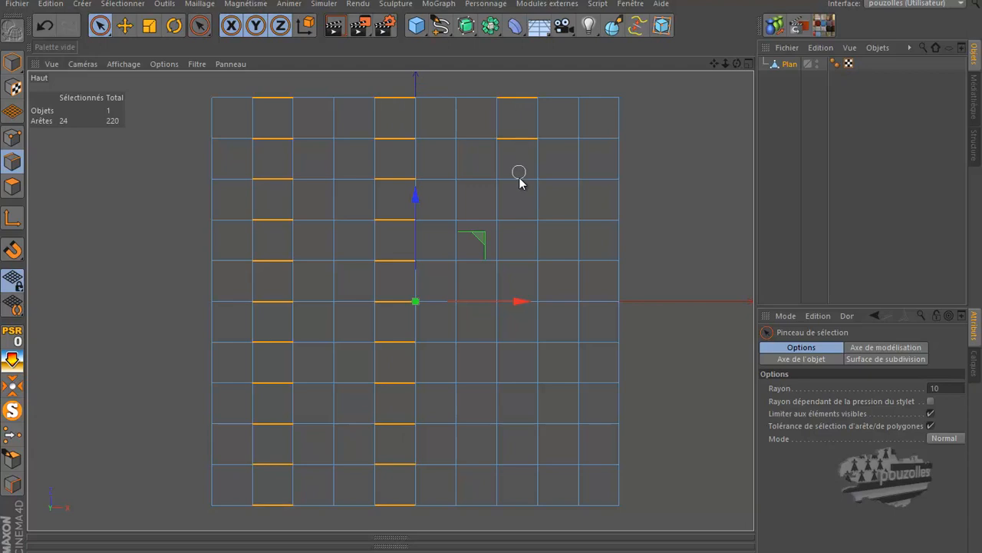
pyautogui.moveTo(519, 269); pyautogui.dragTo(517, 375)
pyautogui.moveTo(520, 451); pyautogui.dragTo(529, 537)
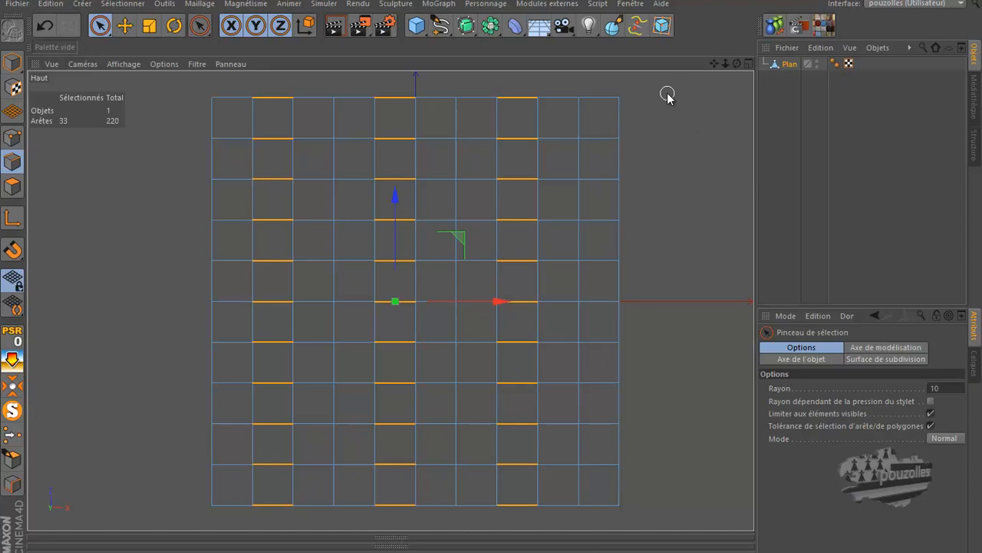
# - Bevel the selected edges in Chamfer mode with a fixed-distance offset of 20 cm, and clear the selection
pyautogui.rightClick(650, 176)
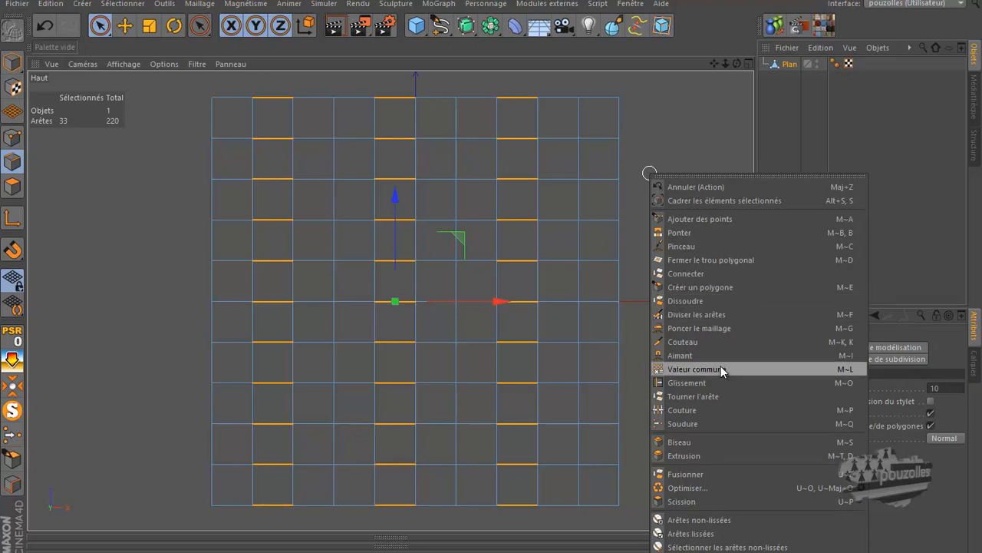
pyautogui.click(706, 442)
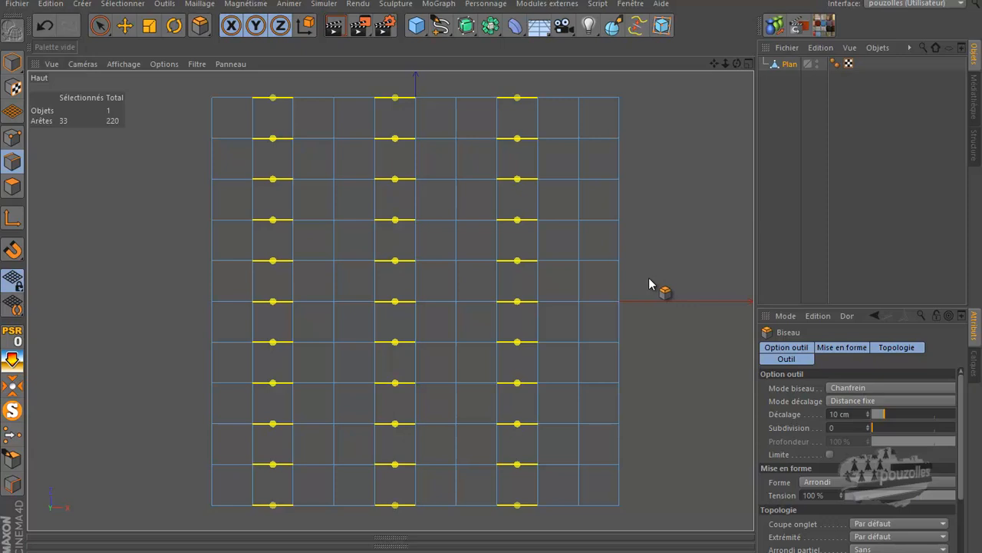
pyautogui.moveTo(495, 280); pyautogui.dragTo(495, 282)
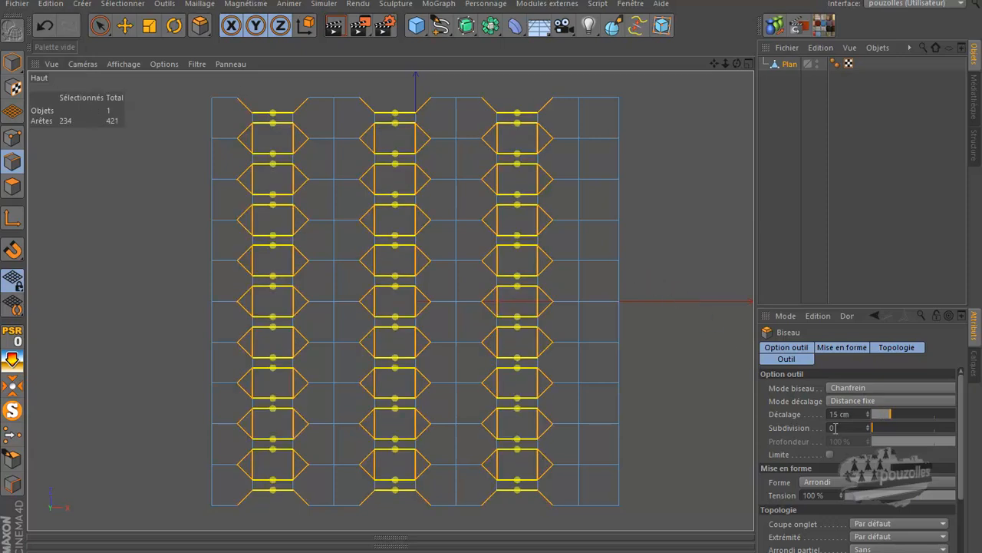
pyautogui.click(837, 414)
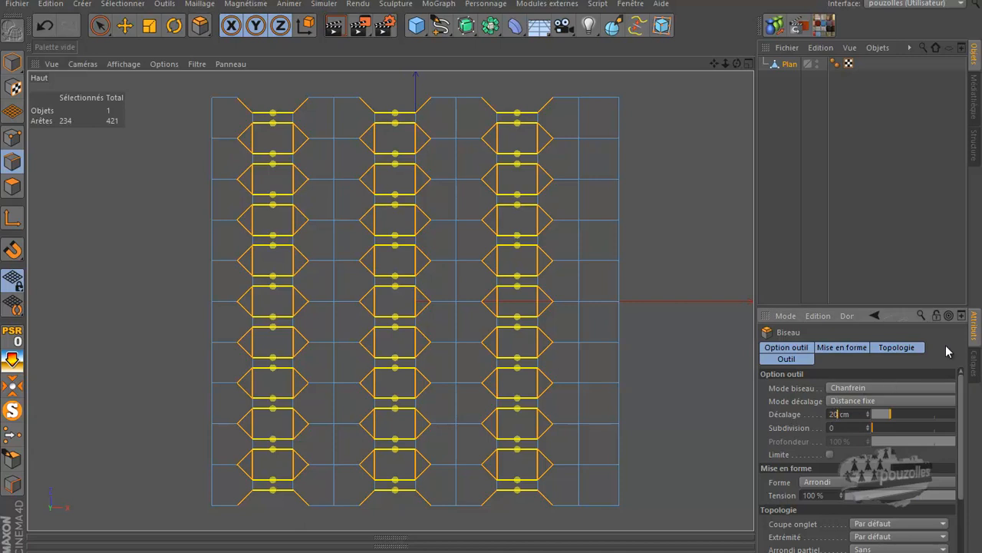
pyautogui.write('20')
pyautogui.press('Return')
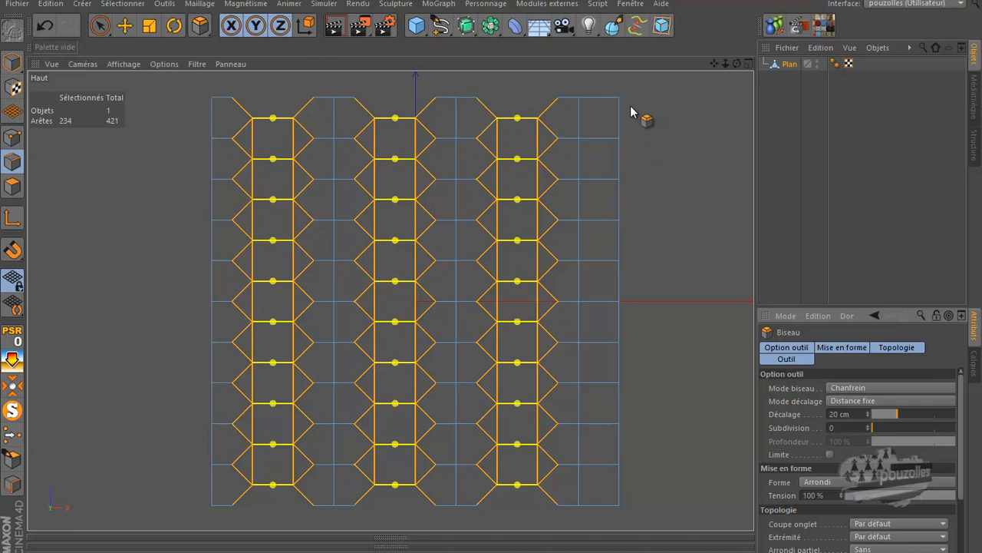
pyautogui.click(99, 29)
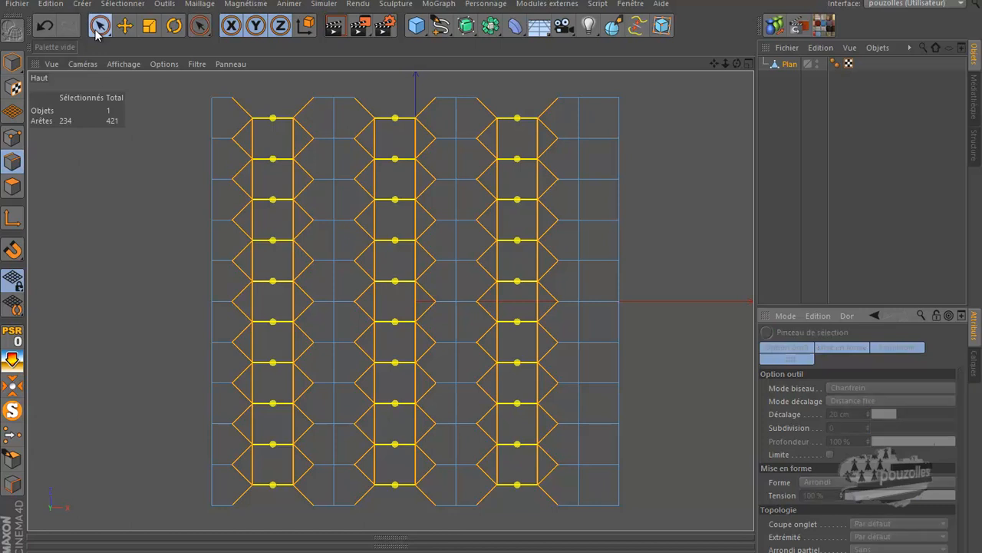
pyautogui.click(590, 89)
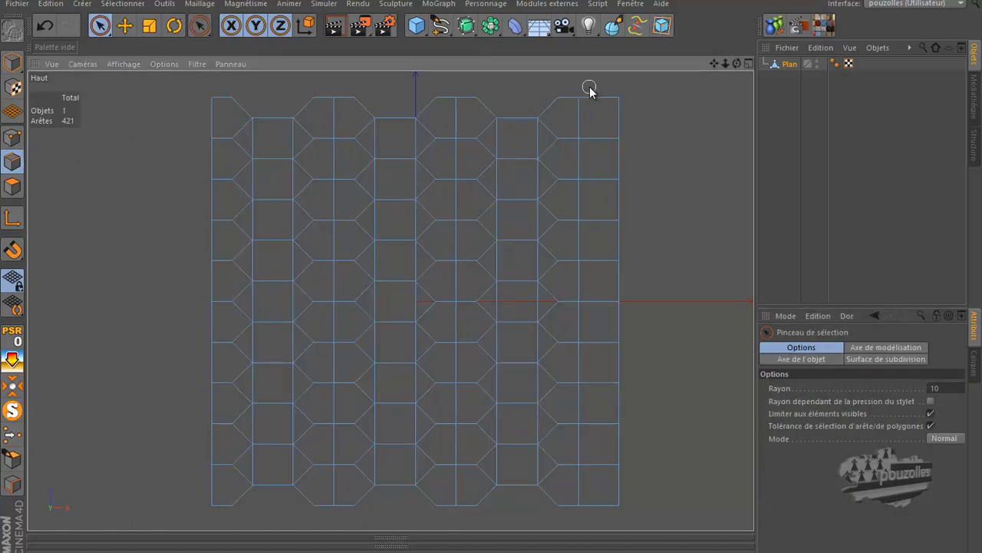
# - Delete the outermost column of edges on the mesh's right side and on its left side using rectangle selections
pyautogui.click(101, 31)
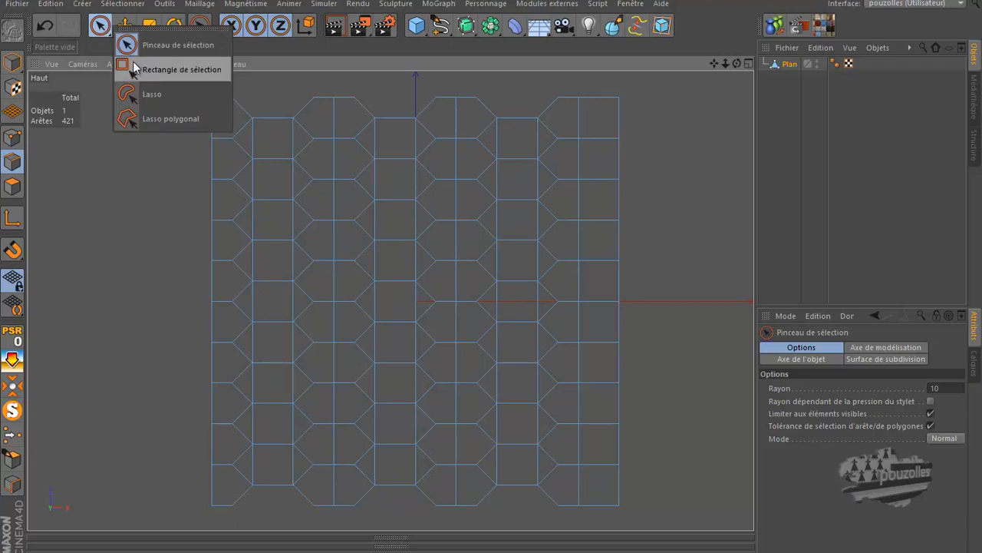
pyautogui.click(169, 70)
pyautogui.moveTo(672, 85); pyautogui.dragTo(574, 525)
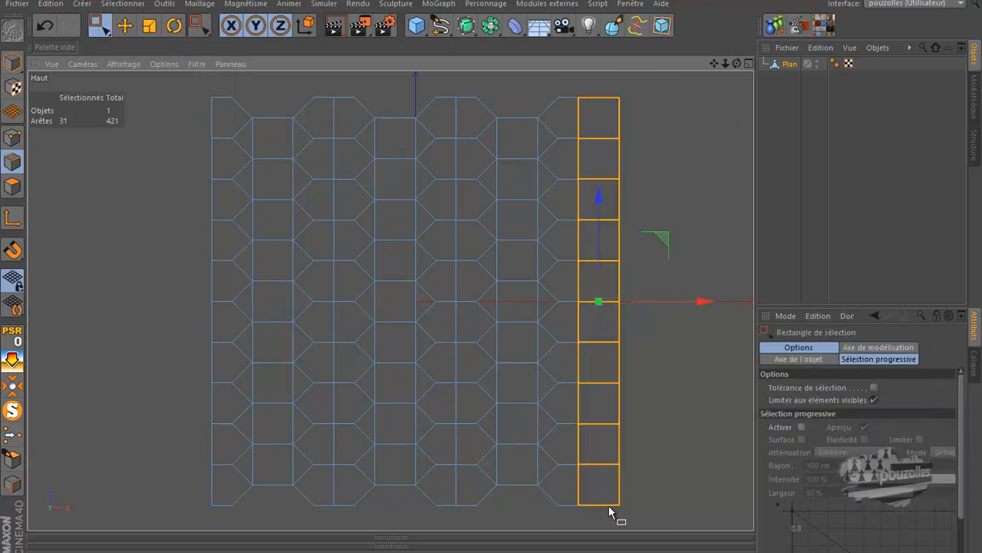
pyautogui.press('Delete')
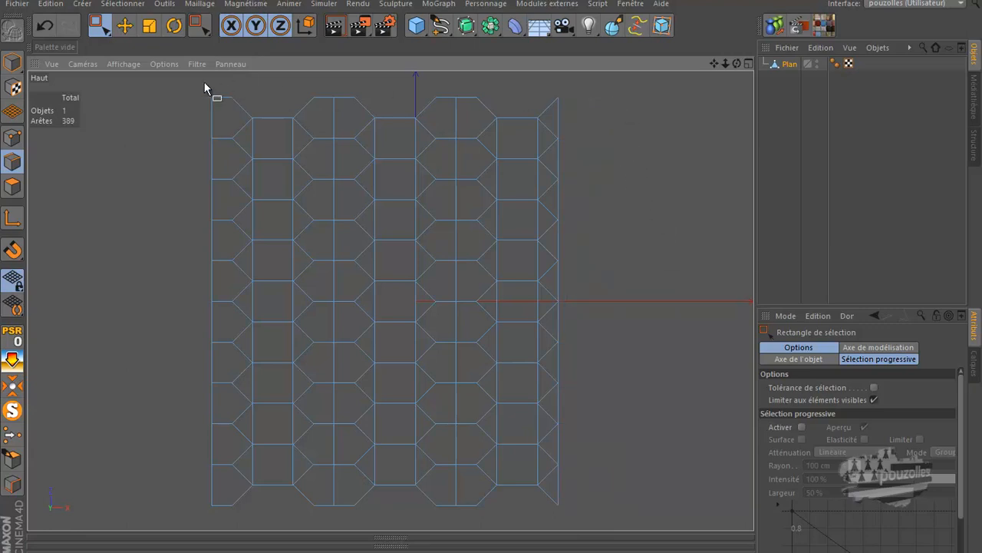
pyautogui.moveTo(182, 85); pyautogui.dragTo(227, 528)
pyautogui.press('Delete')
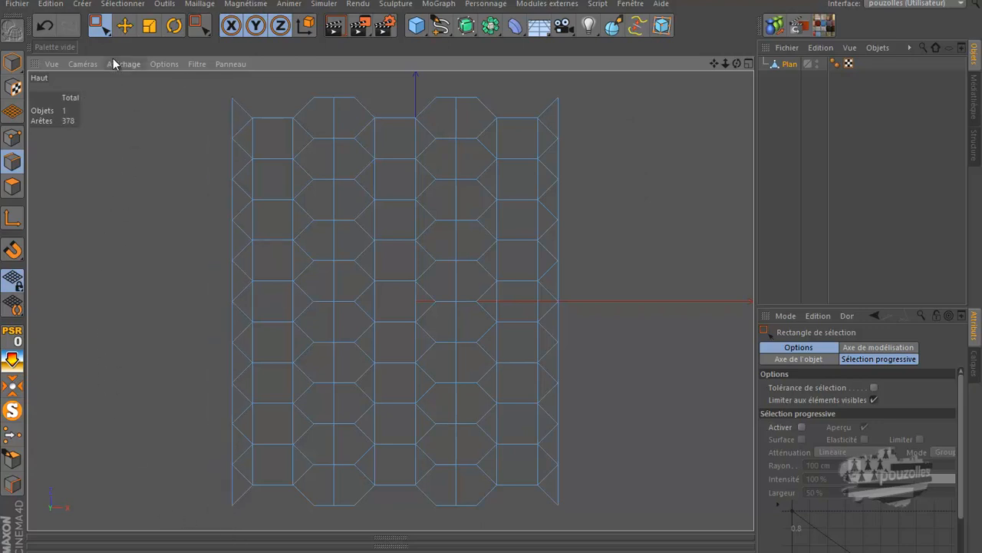
# - Brush-select the vertical border edges and corner diagonals along the mesh's left side and delete them
pyautogui.moveTo(103, 29); pyautogui.dragTo(154, 38)
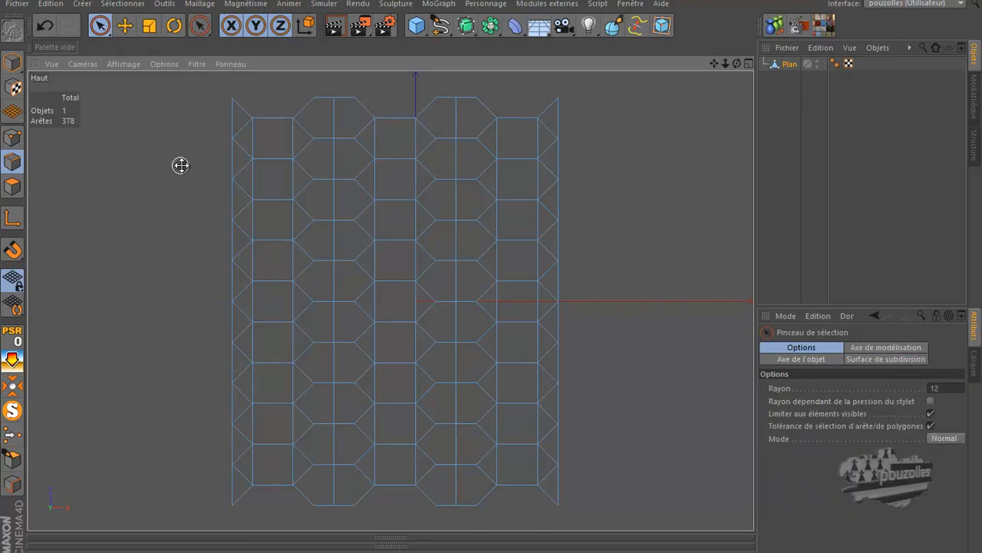
pyautogui.moveTo(182, 164)
pyautogui.mouseDown(button='middle')
pyautogui.moveTo(235, 143)
pyautogui.moveTo(182, 164)
pyautogui.mouseUp(button='middle')
pyautogui.moveTo(212, 105); pyautogui.dragTo(202, 121)
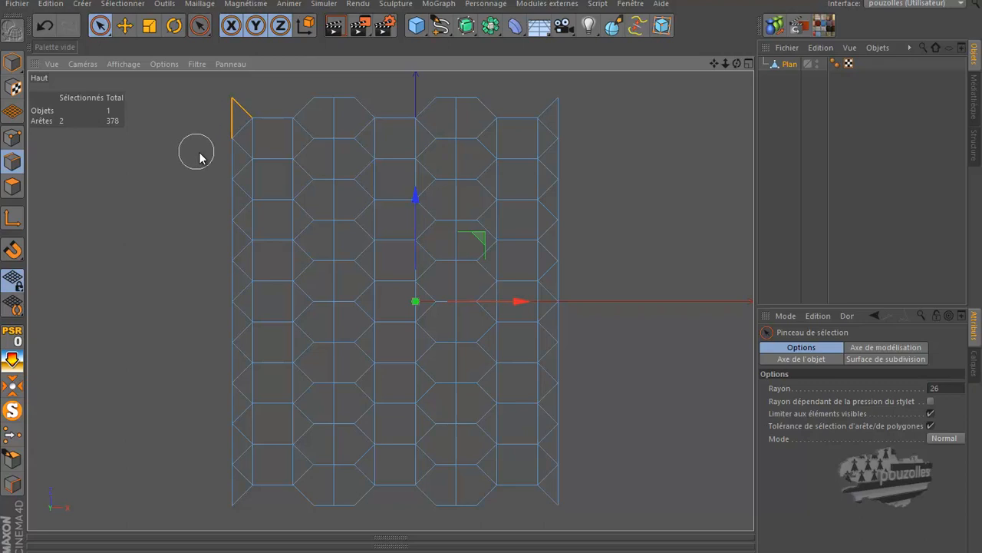
pyautogui.moveTo(224, 167)
pyautogui.mouseDown()
pyautogui.moveTo(209, 232)
pyautogui.moveTo(218, 242)
pyautogui.moveTo(182, 254)
pyautogui.mouseUp()
pyautogui.moveTo(182, 254); pyautogui.dragTo(180, 257, button='middle')
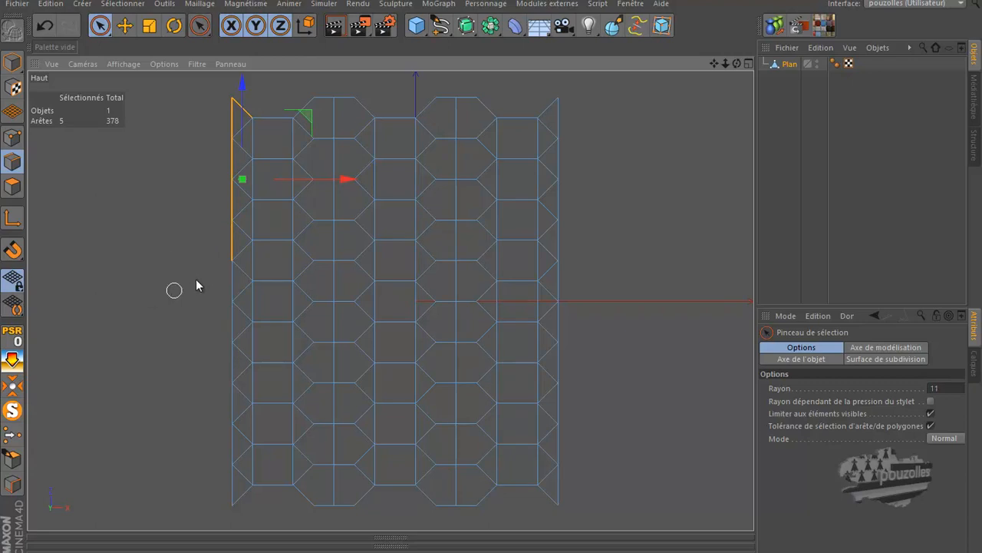
pyautogui.moveTo(227, 285)
pyautogui.mouseDown()
pyautogui.moveTo(234, 462)
pyautogui.moveTo(228, 488)
pyautogui.moveTo(207, 483)
pyautogui.moveTo(235, 500)
pyautogui.moveTo(184, 458)
pyautogui.mouseUp()
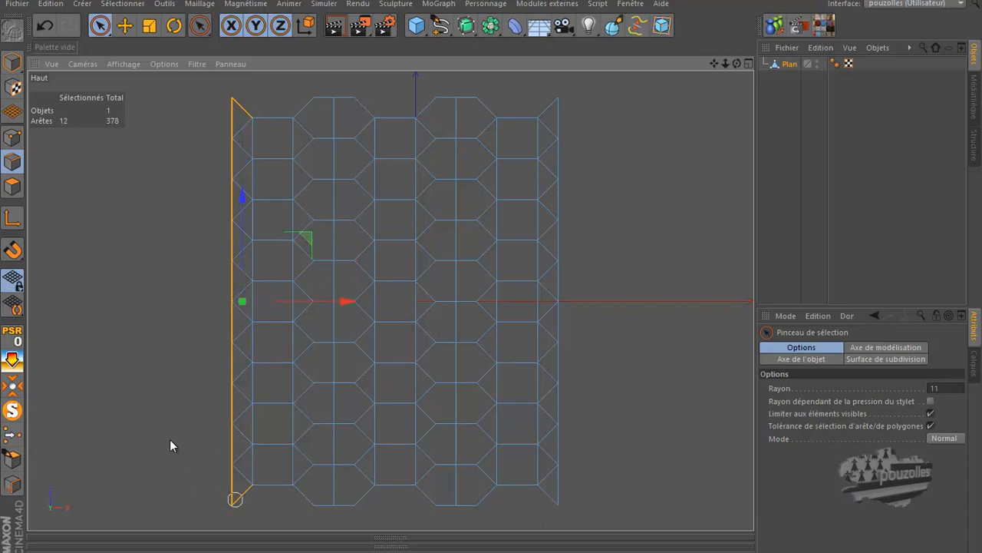
pyautogui.press('Delete')
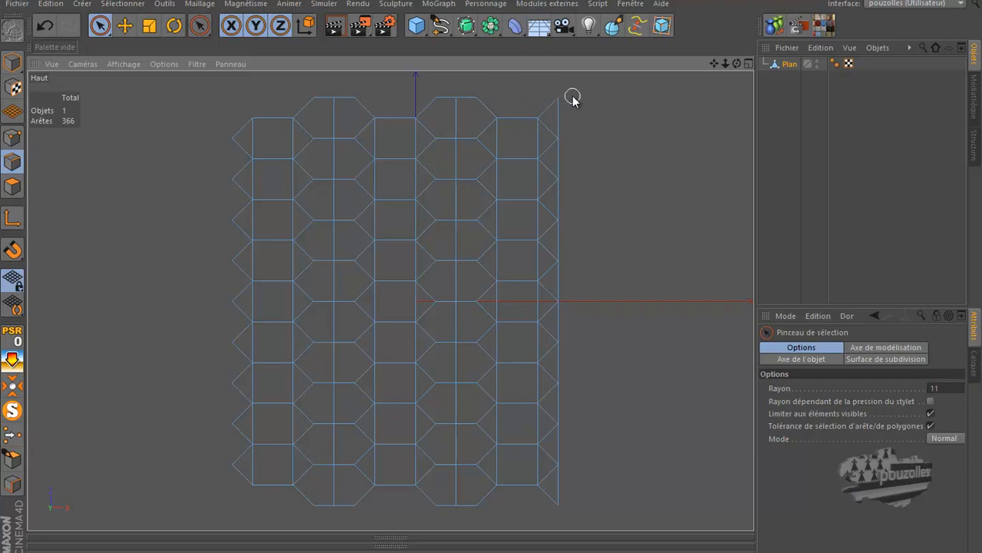
# - Delete the outermost column of points along the mesh's right border using a rectangle selection in point mode
pyautogui.moveTo(566, 99)
pyautogui.mouseDown()
pyautogui.moveTo(575, 109)
pyautogui.moveTo(561, 160)
pyautogui.moveTo(570, 256)
pyautogui.moveTo(562, 323)
pyautogui.mouseUp()
pyautogui.moveTo(564, 356)
pyautogui.mouseDown()
pyautogui.moveTo(572, 373)
pyautogui.moveTo(565, 492)
pyautogui.mouseUp()
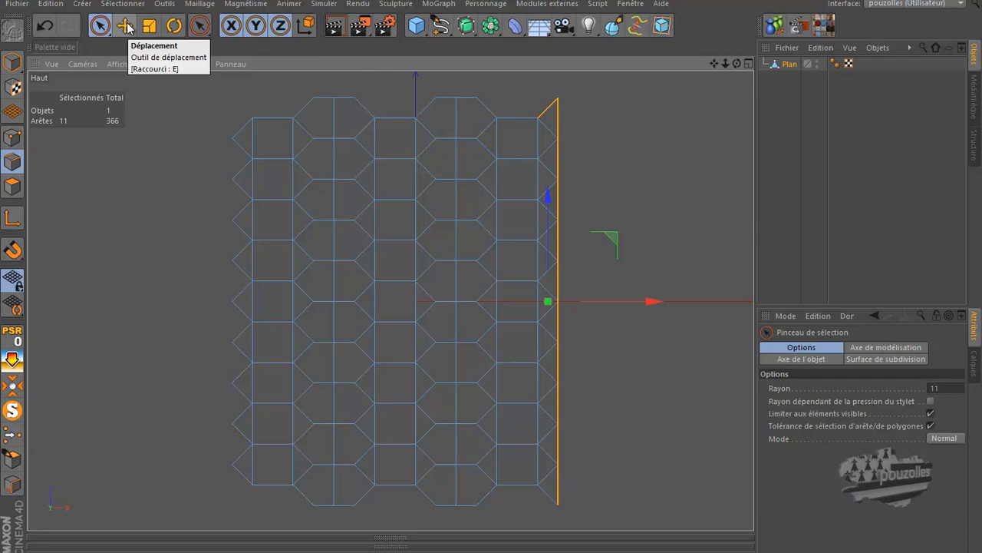
pyautogui.click(103, 27)
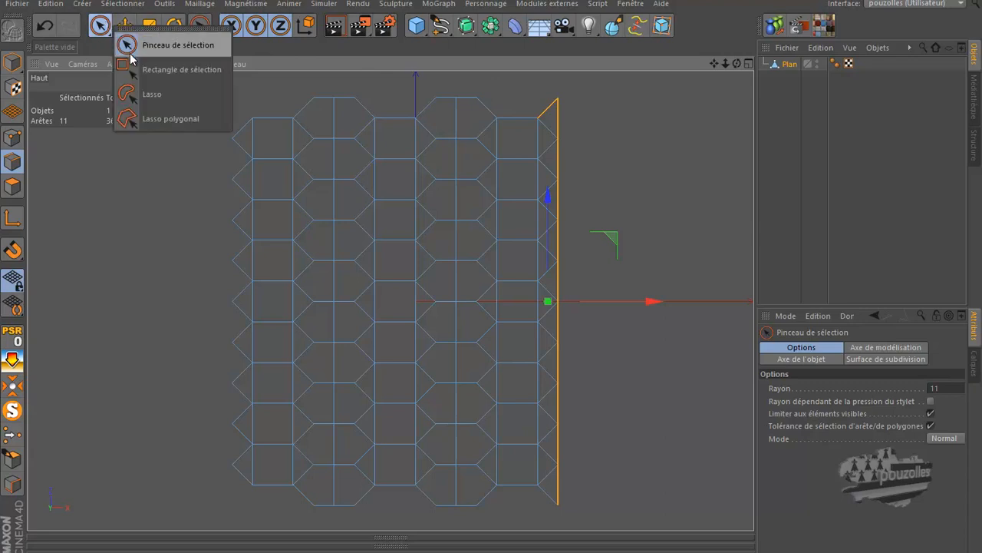
pyautogui.click(132, 68)
pyautogui.click(12, 136)
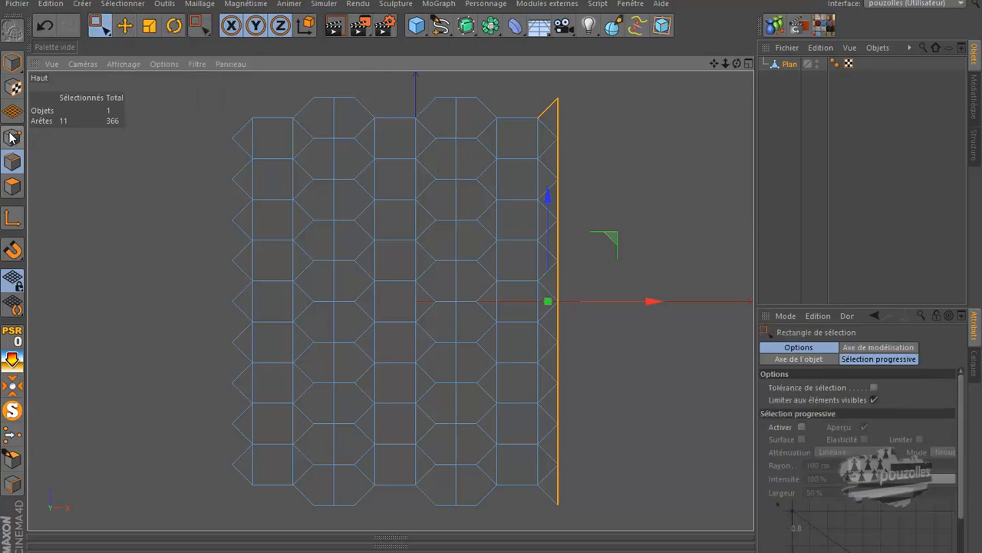
pyautogui.moveTo(591, 78); pyautogui.dragTo(504, 517)
pyautogui.press('Delete')
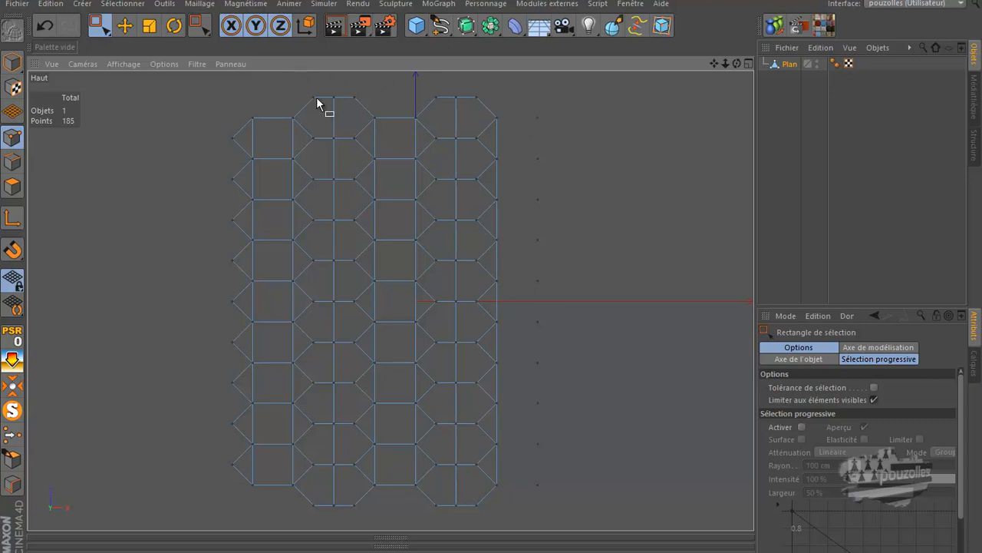
# - Delete the six uppermost points protruding from the mesh's top border using a rectangle selection
pyautogui.moveTo(296, 89); pyautogui.dragTo(534, 98)
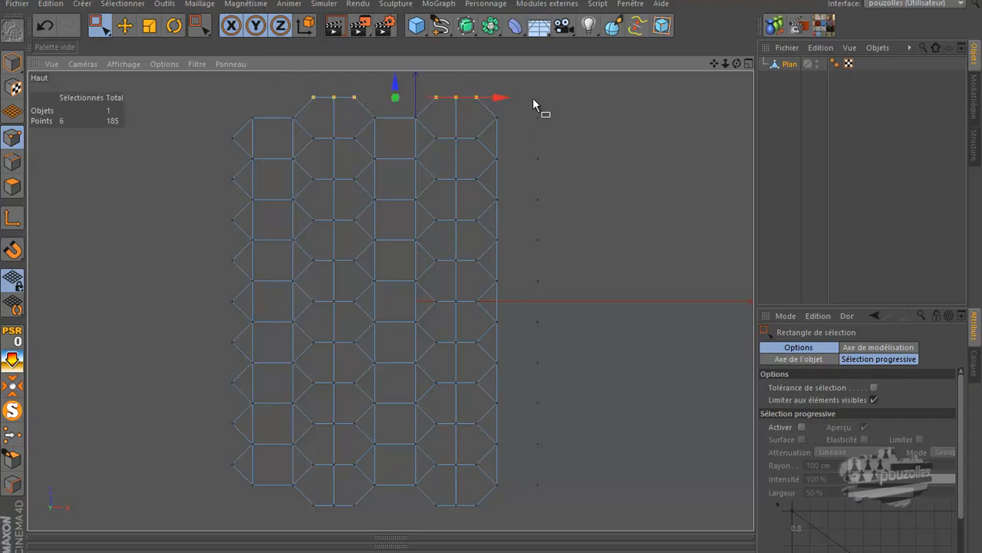
pyautogui.press('Delete')
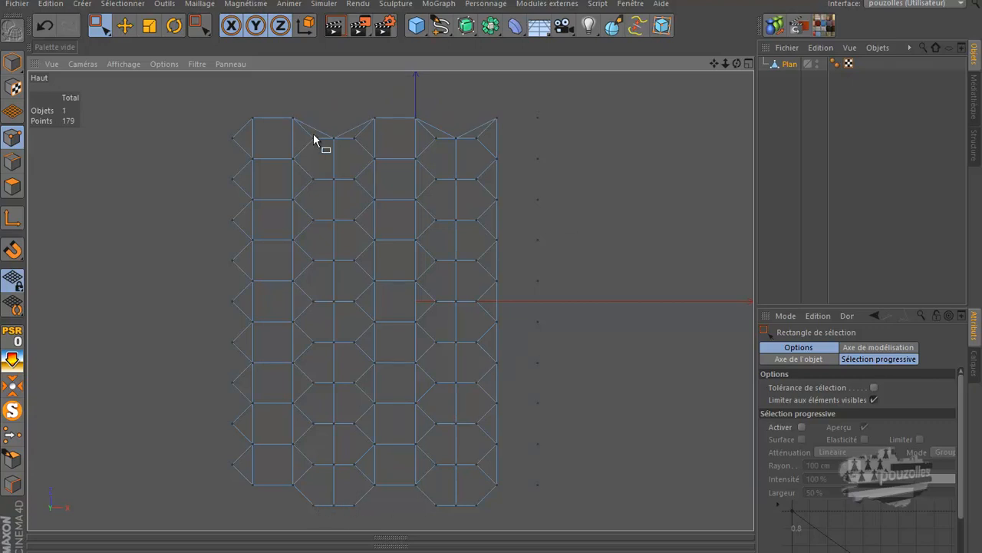
# - Select the four slanted edges along the top border and all vertical edges along the right border in edge mode, and delete them
pyautogui.click(124, 25)
pyautogui.click(12, 162)
pyautogui.click(316, 129)
pyautogui.keyDown('shift'); pyautogui.click(360, 125); pyautogui.keyUp('shift')
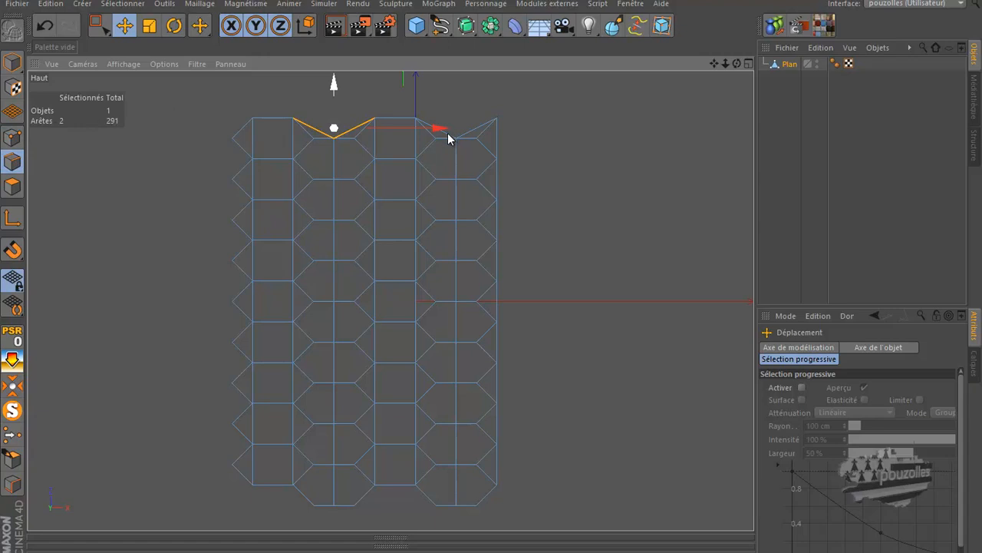
pyautogui.keyDown('shift'); pyautogui.click(480, 127); pyautogui.keyUp('shift')
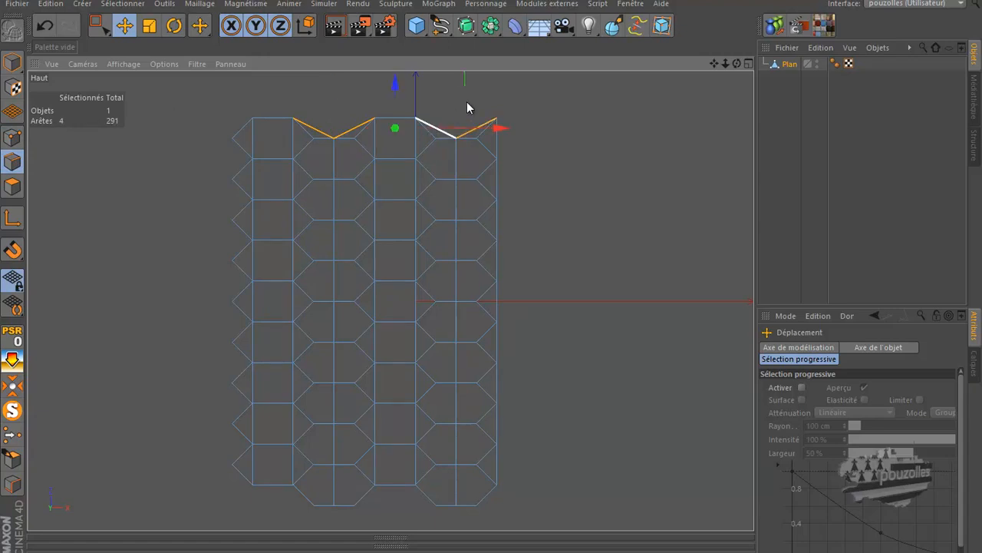
pyautogui.keyDown('shift'); pyautogui.click(497, 132); pyautogui.keyUp('shift')
pyautogui.keyDown('shift'); pyautogui.click(499, 178); pyautogui.keyUp('shift')
pyautogui.keyDown('shift'); pyautogui.click(502, 224); pyautogui.keyUp('shift')
pyautogui.keyDown('shift'); pyautogui.click(502, 227); pyautogui.keyUp('shift')
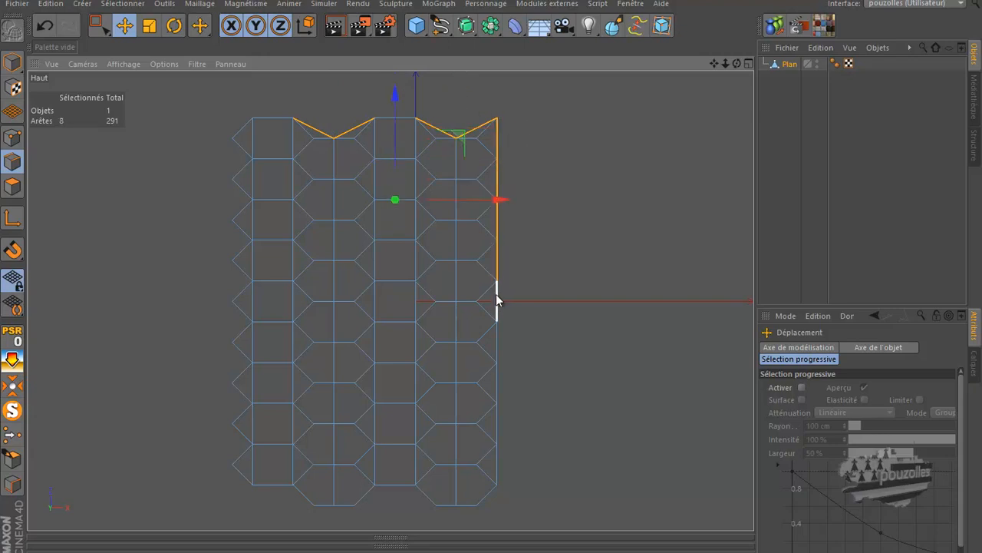
pyautogui.keyDown('shift'); pyautogui.click(497, 320); pyautogui.keyUp('shift')
pyautogui.keyDown('shift'); pyautogui.click(497, 349); pyautogui.keyUp('shift')
pyautogui.keyDown('shift'); pyautogui.click(499, 387); pyautogui.keyUp('shift')
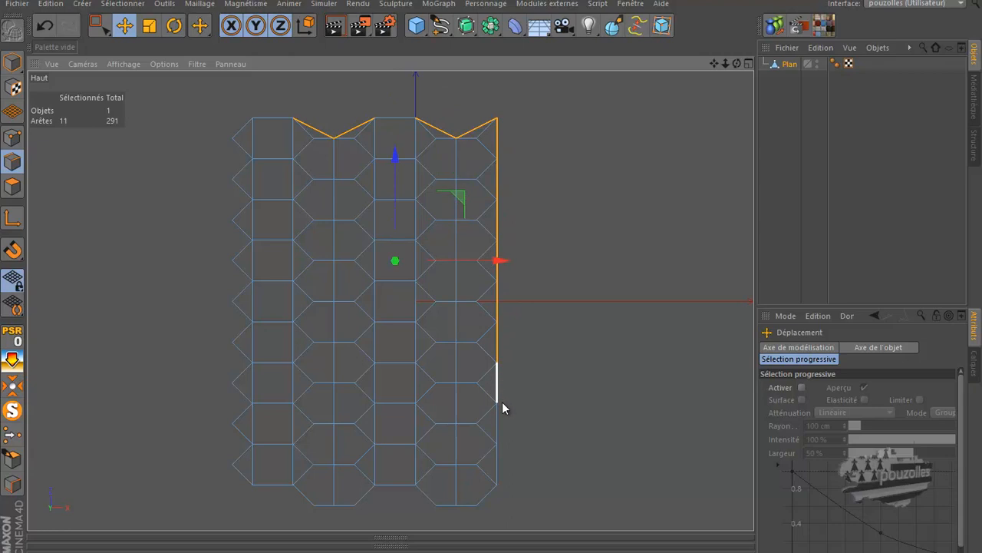
pyautogui.keyDown('shift'); pyautogui.click(499, 428); pyautogui.keyUp('shift')
pyautogui.keyDown('shift'); pyautogui.click(516, 449); pyautogui.keyUp('shift')
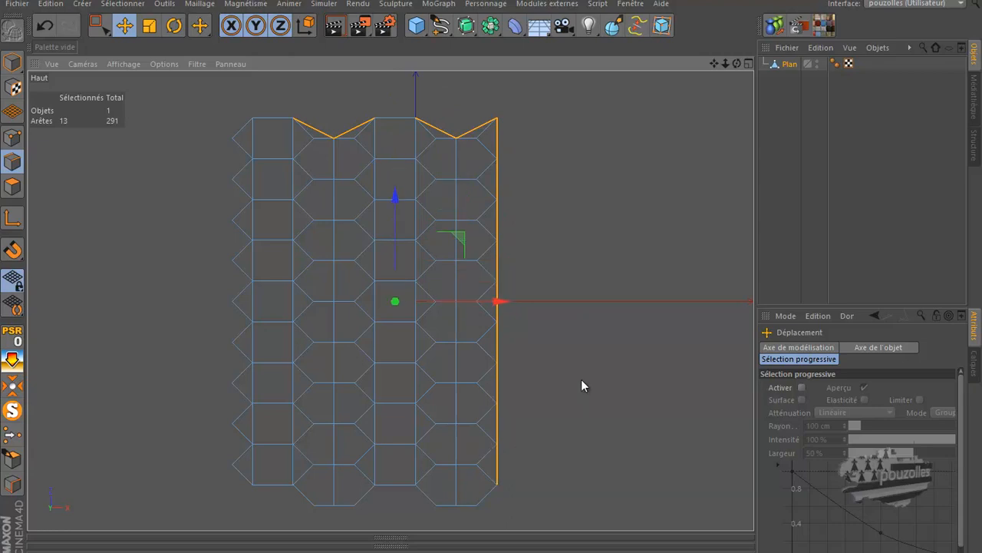
pyautogui.press('Delete')
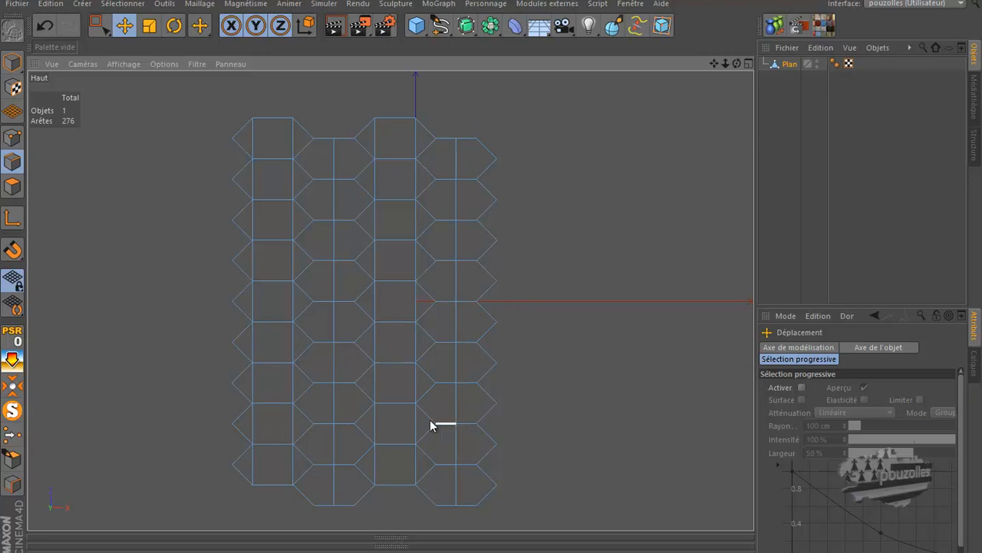
# - Select all vertical edges on both sides of the leftmost column of squares and dissolve them into hexagons
pyautogui.click(257, 138)
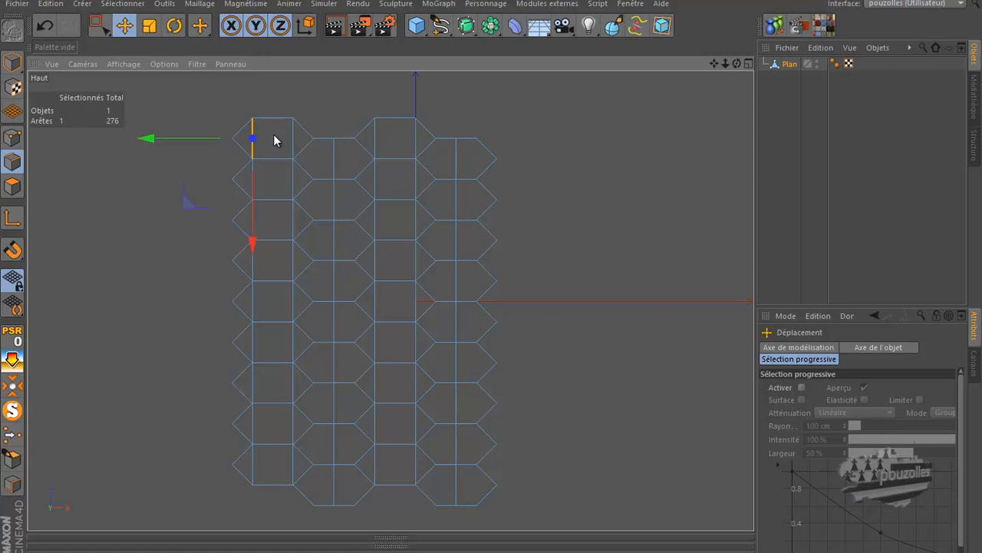
pyautogui.keyDown('shift'); pyautogui.click(293, 142); pyautogui.keyUp('shift')
pyautogui.keyDown('shift'); pyautogui.click(268, 184); pyautogui.keyUp('shift')
pyautogui.keyDown('shift'); pyautogui.click(290, 186); pyautogui.keyUp('shift')
pyautogui.keyDown('shift'); pyautogui.click(259, 227); pyautogui.keyUp('shift')
pyautogui.keyDown('shift'); pyautogui.click(292, 215); pyautogui.keyUp('shift')
pyautogui.keyDown('shift'); pyautogui.click(256, 262); pyautogui.keyUp('shift')
pyautogui.keyDown('shift'); pyautogui.click(256, 303); pyautogui.keyUp('shift')
pyautogui.keyDown('shift'); pyautogui.click(292, 307); pyautogui.keyUp('shift')
pyautogui.keyDown('shift'); pyautogui.click(256, 347); pyautogui.keyUp('shift')
pyautogui.keyDown('shift'); pyautogui.click(293, 344); pyautogui.keyUp('shift')
pyautogui.keyDown('shift'); pyautogui.click(258, 391); pyautogui.keyUp('shift')
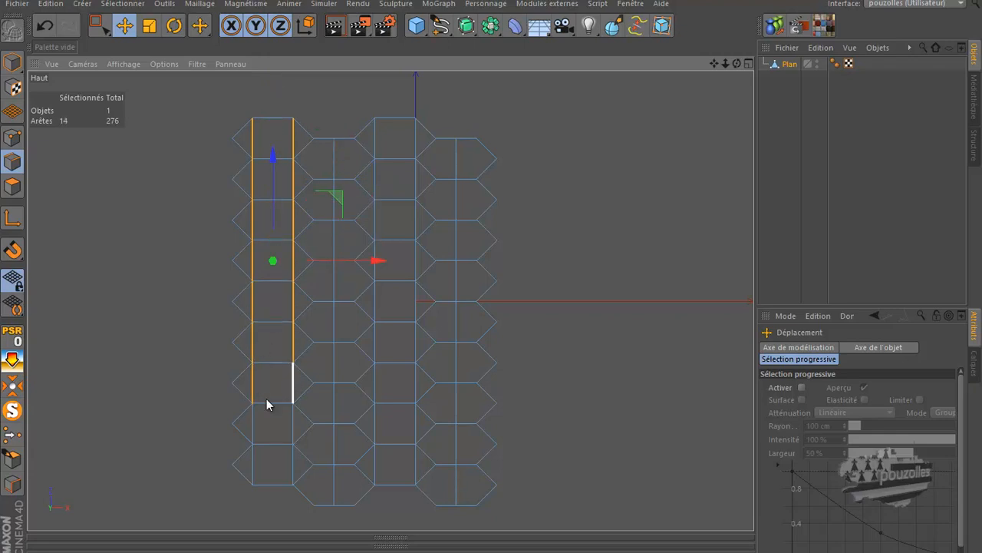
pyautogui.keyDown('shift'); pyautogui.click(255, 424); pyautogui.keyUp('shift')
pyautogui.keyDown('shift'); pyautogui.click(292, 428); pyautogui.keyUp('shift')
pyautogui.keyDown('shift'); pyautogui.click(260, 473); pyautogui.keyUp('shift')
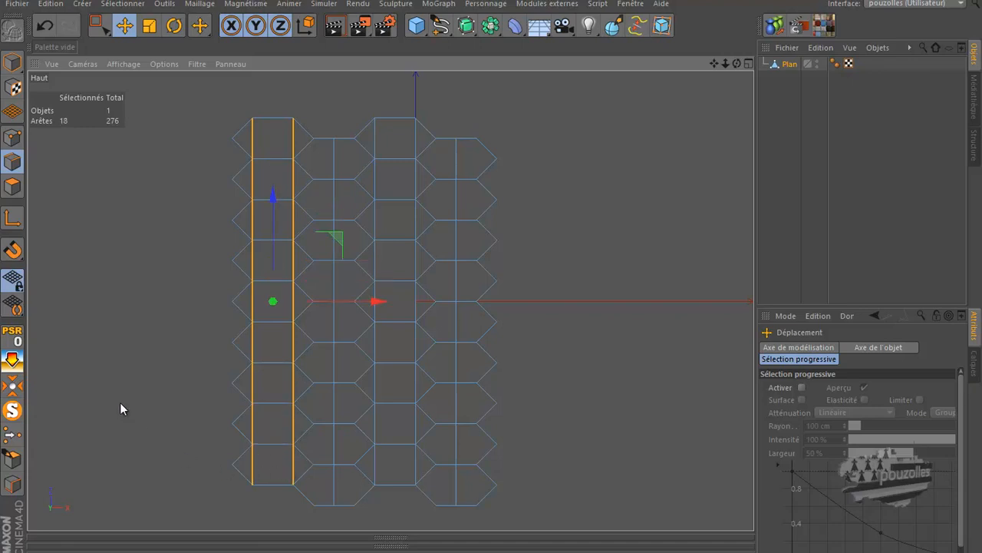
pyautogui.rightClick(142, 232)
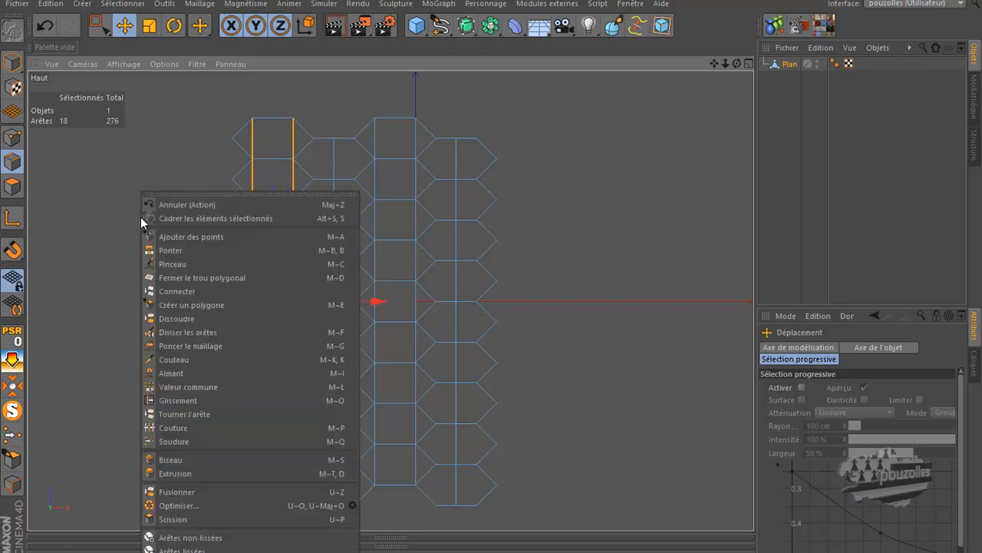
pyautogui.click(172, 320)
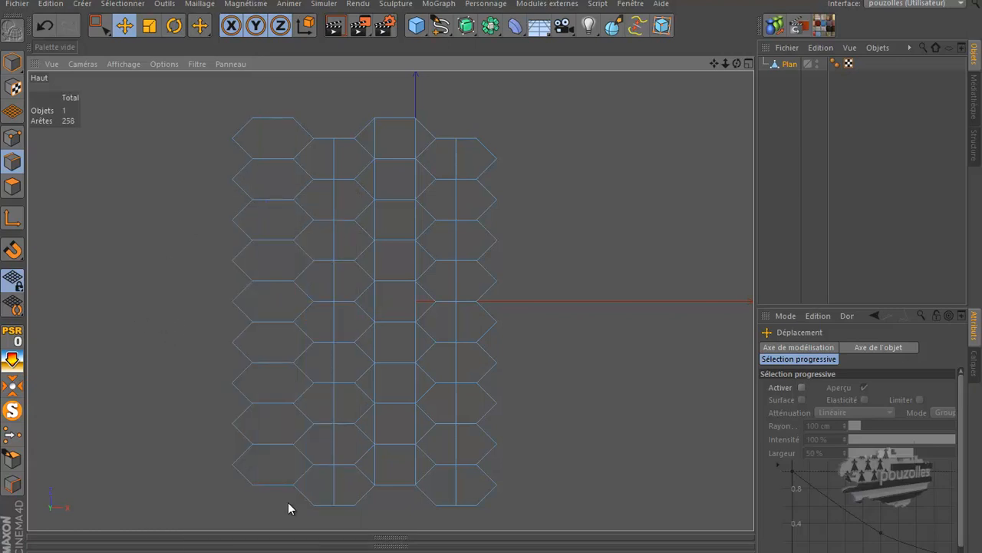
# - Loop-select the central vertical edge line of the second hexagon column, with stopping at boundaries enabled, and dissolve it
pyautogui.rightClick(360, 379)
pyautogui.click(369, 370)
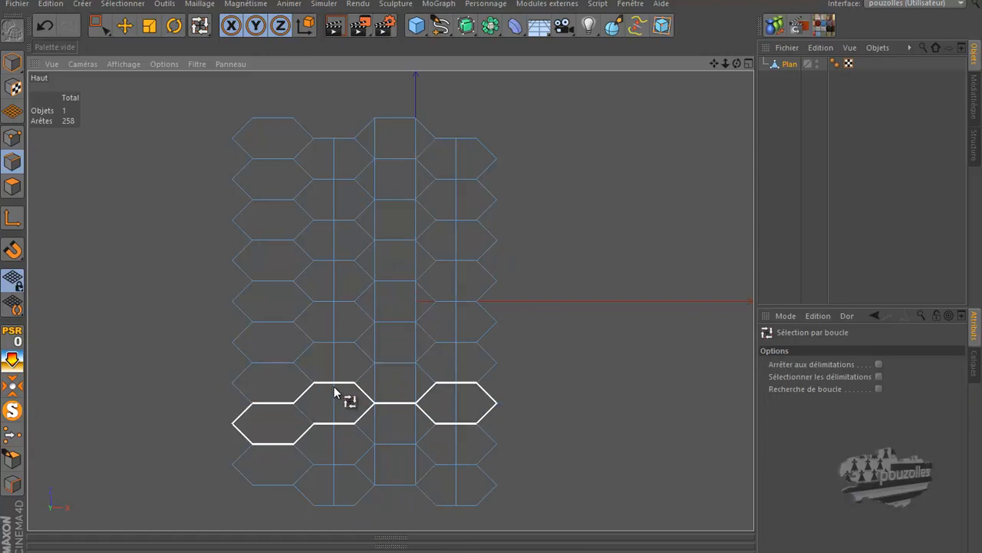
pyautogui.click(880, 365)
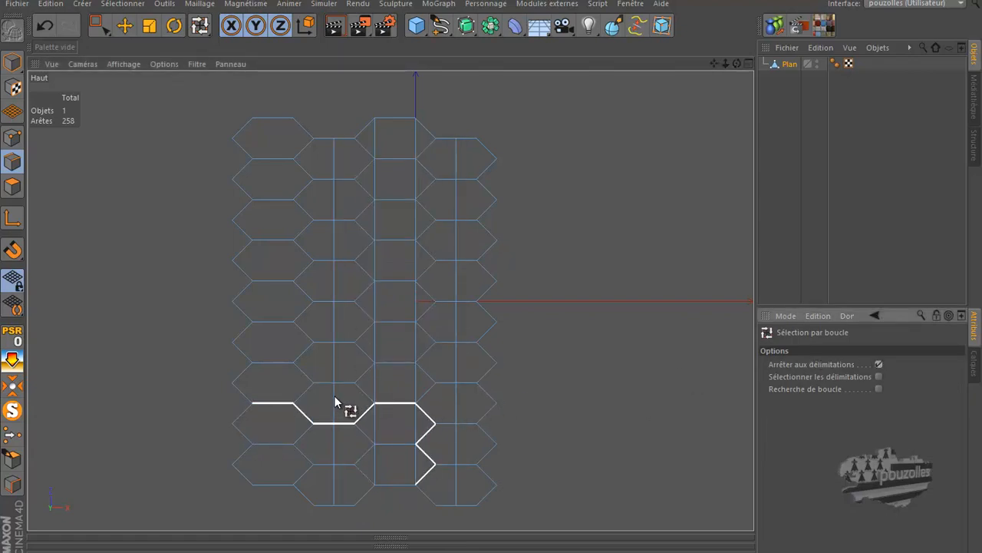
pyautogui.click(334, 497)
pyautogui.rightClick(571, 336)
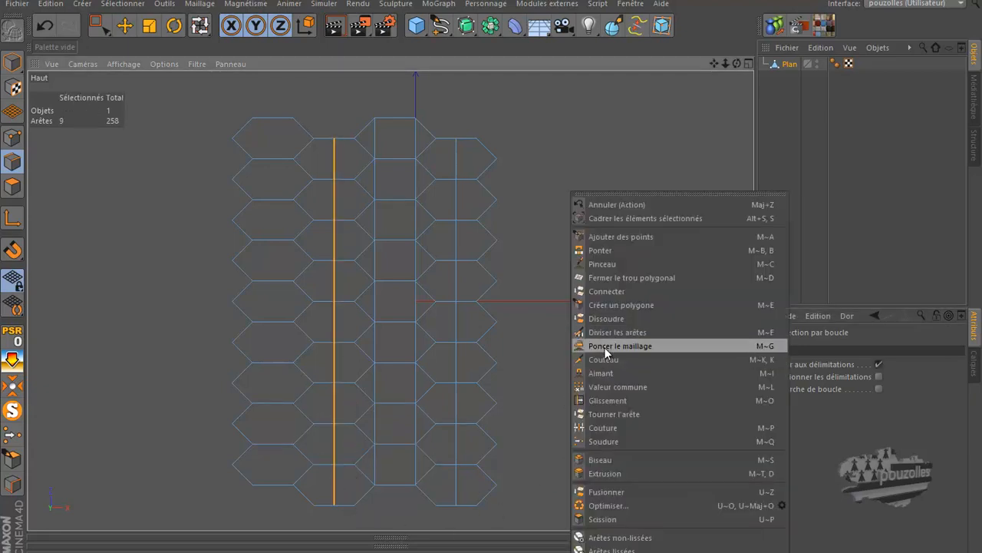
pyautogui.click(610, 317)
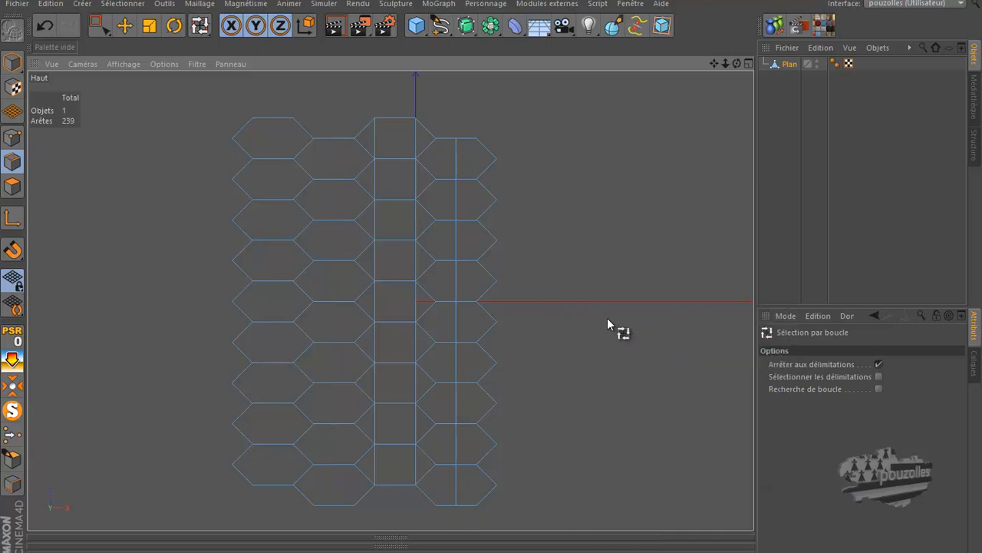
# - Try to dissolve the three remaining vertical edge lines together using loop selections, and undo it
pyautogui.click(378, 314)
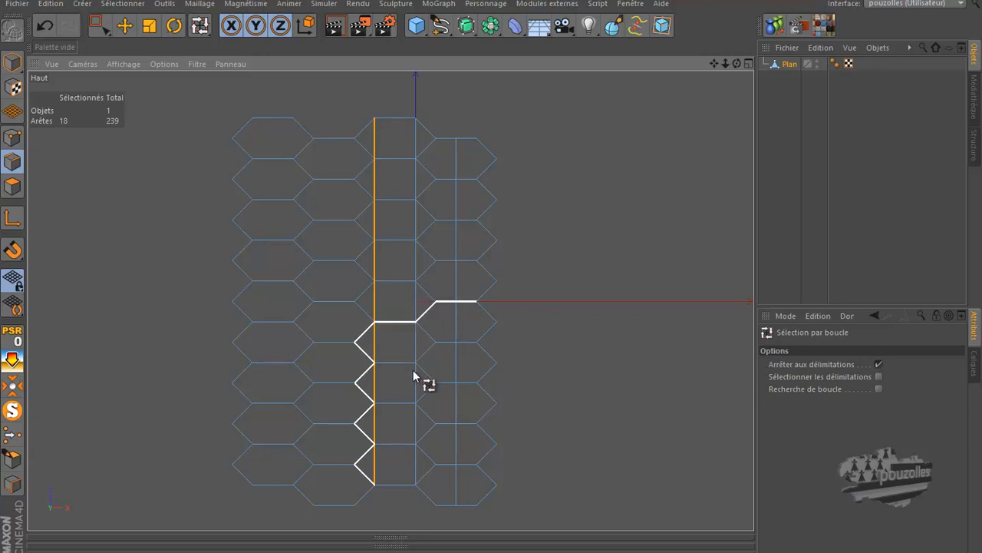
pyautogui.keyDown('shift'); pyautogui.click(417, 400); pyautogui.keyUp('shift')
pyautogui.keyDown('shift'); pyautogui.click(460, 363); pyautogui.keyUp('shift')
pyautogui.rightClick(588, 205)
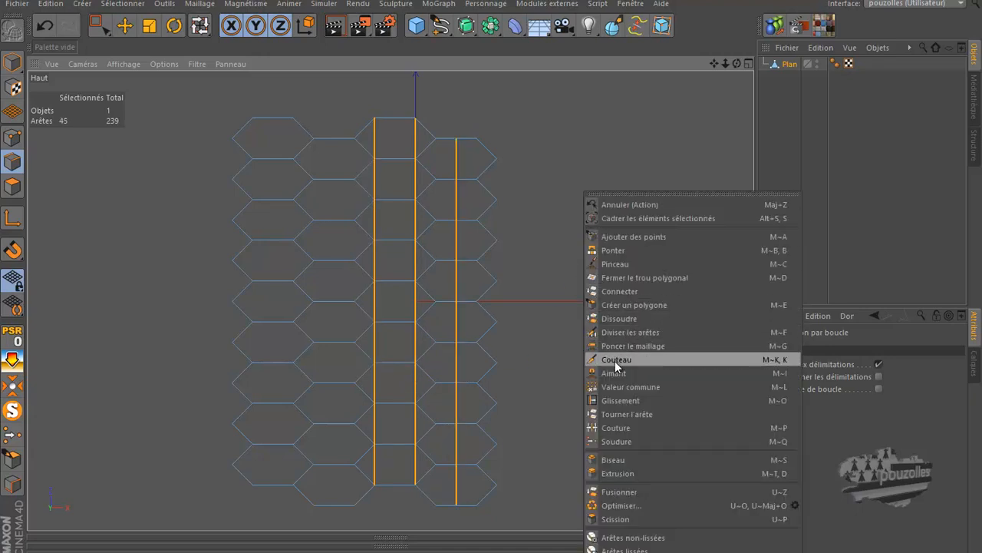
pyautogui.click(620, 319)
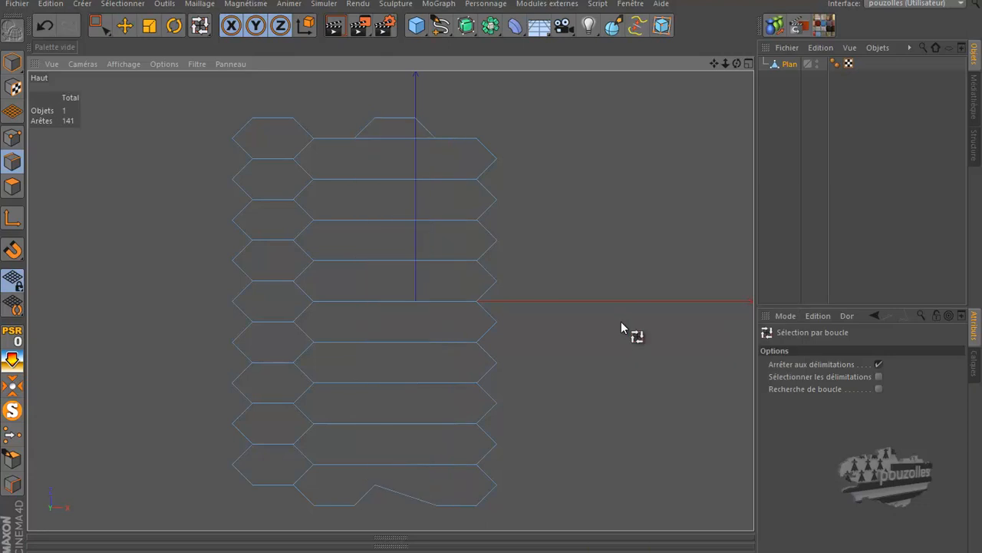
pyautogui.click(44, 25)
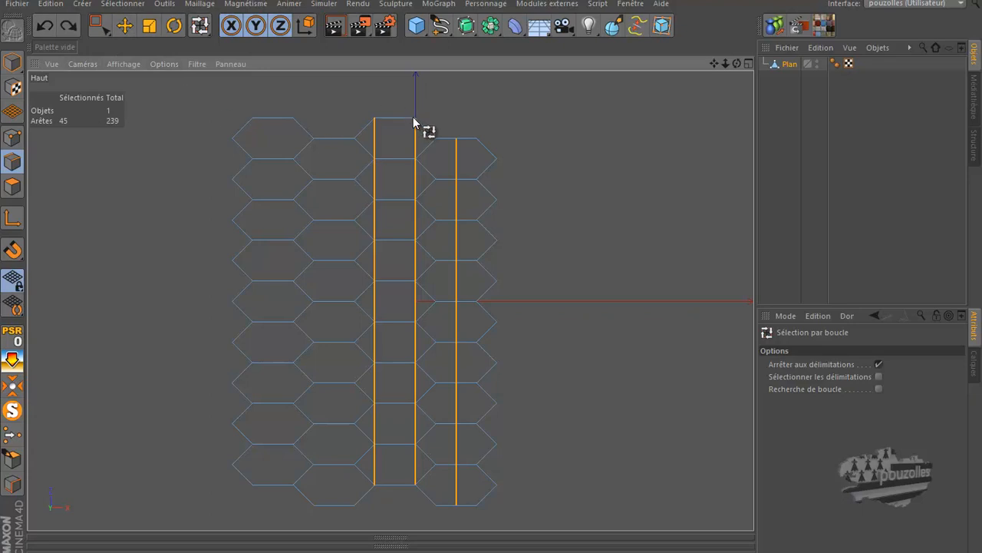
# - Deselect the two right vertical lines, try to dissolve only the remaining loop selection, and undo it
pyautogui.keyDown('ctrl'); pyautogui.click(425, 150); pyautogui.keyUp('ctrl')
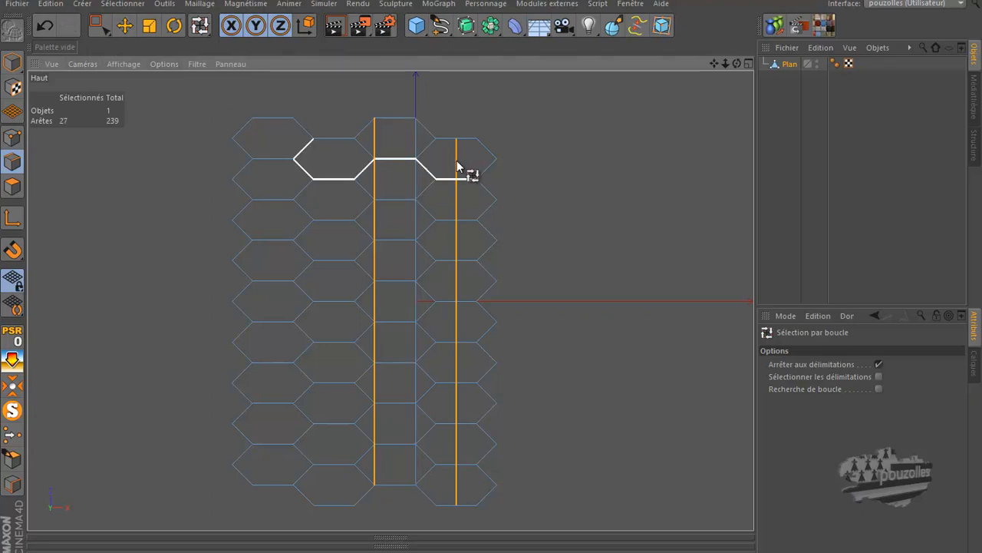
pyautogui.keyDown('ctrl'); pyautogui.click(456, 164); pyautogui.keyUp('ctrl')
pyautogui.rightClick(568, 128)
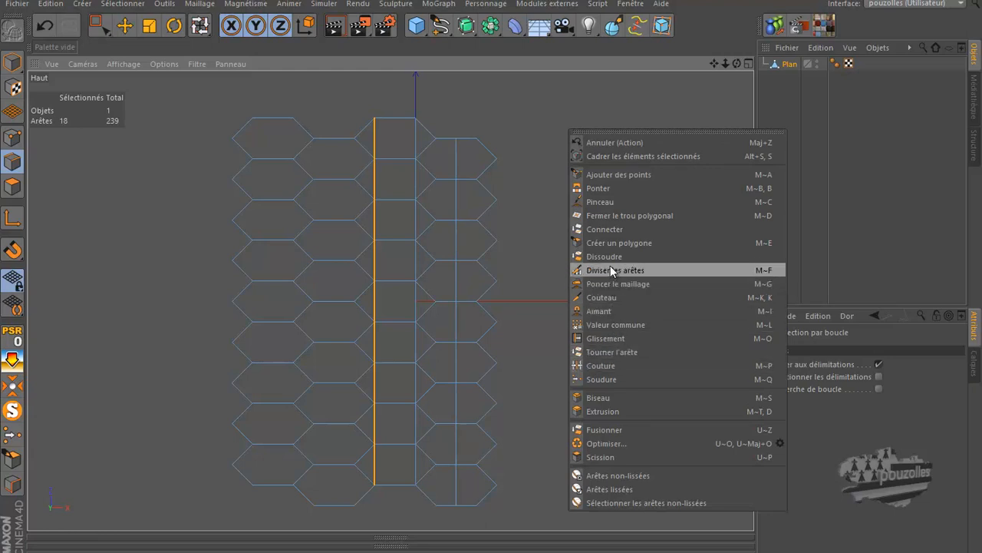
pyautogui.press('Escape')
pyautogui.press('Delete')
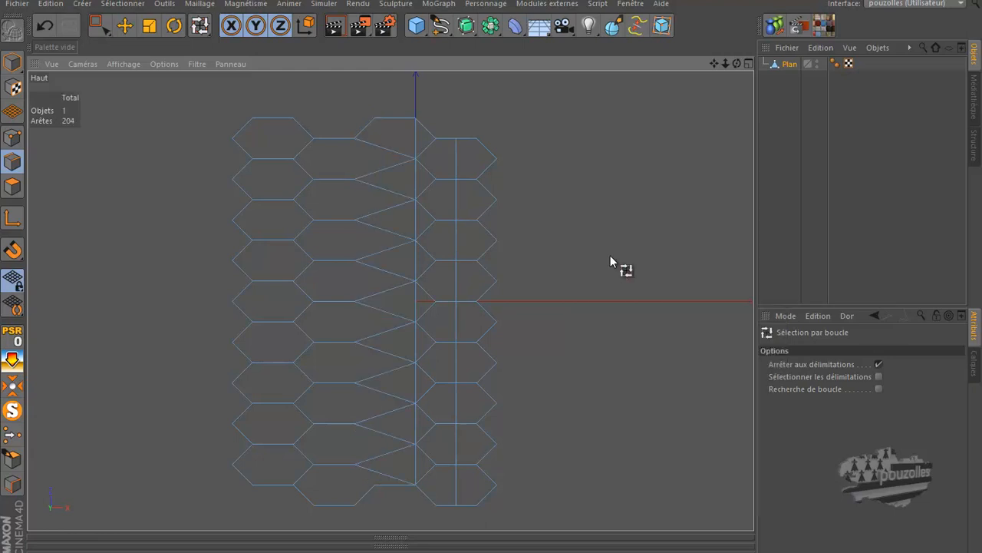
pyautogui.click(44, 25)
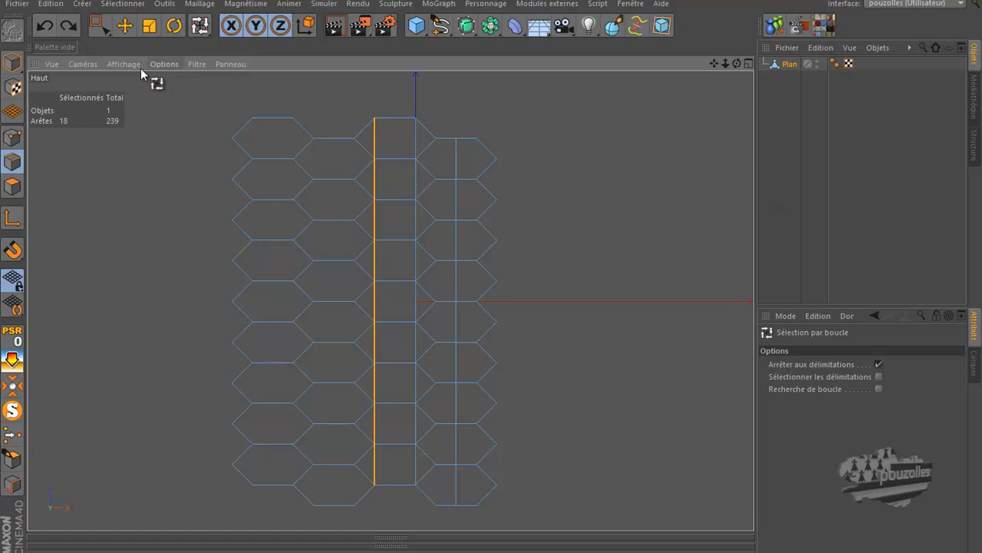
# - Select the nine vertical edges on the left side of the remaining square column individually with the Move tool, and dissolve them
pyautogui.click(125, 25)
pyautogui.click(195, 289)
pyautogui.click(374, 148)
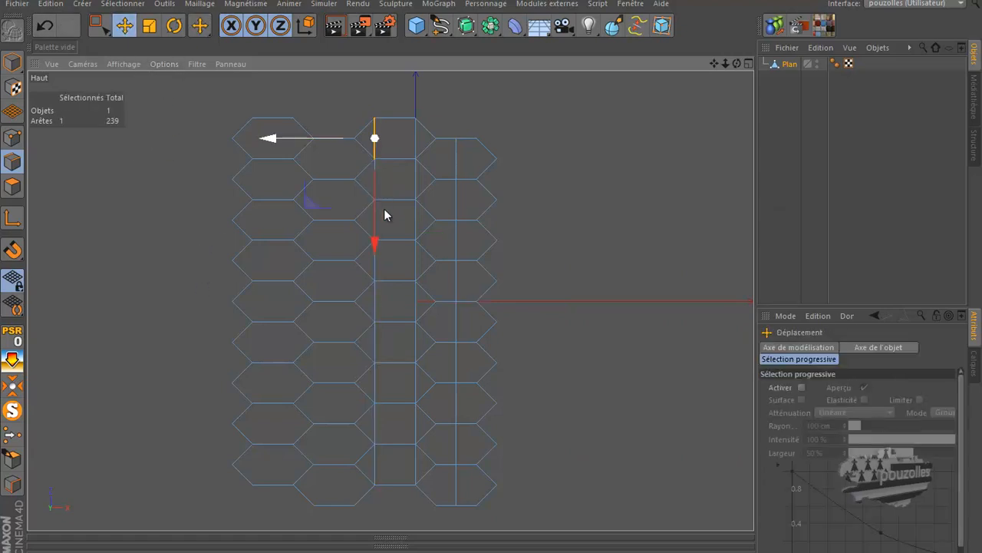
pyautogui.keyDown('shift'); pyautogui.click(375, 263); pyautogui.keyUp('shift')
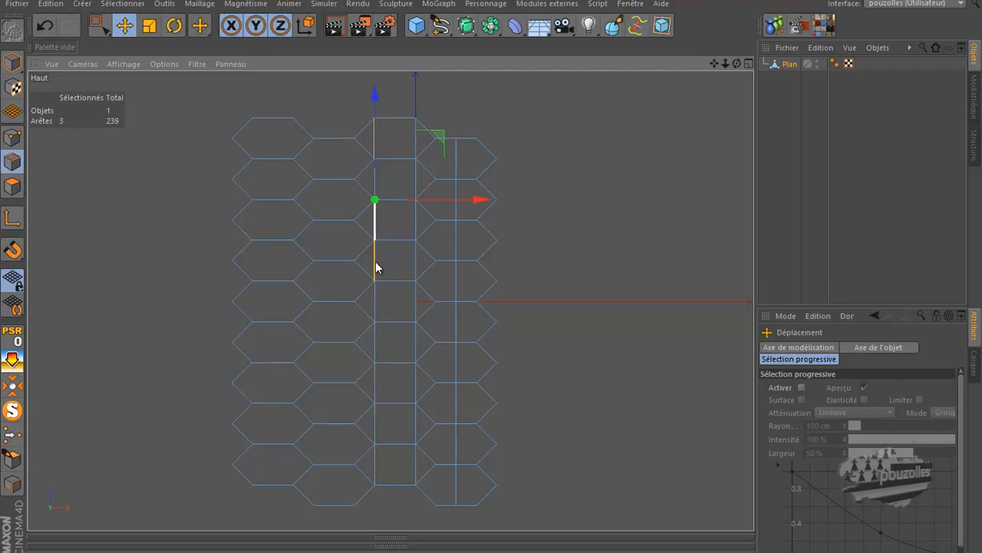
pyautogui.keyDown('shift'); pyautogui.click(376, 298); pyautogui.keyUp('shift')
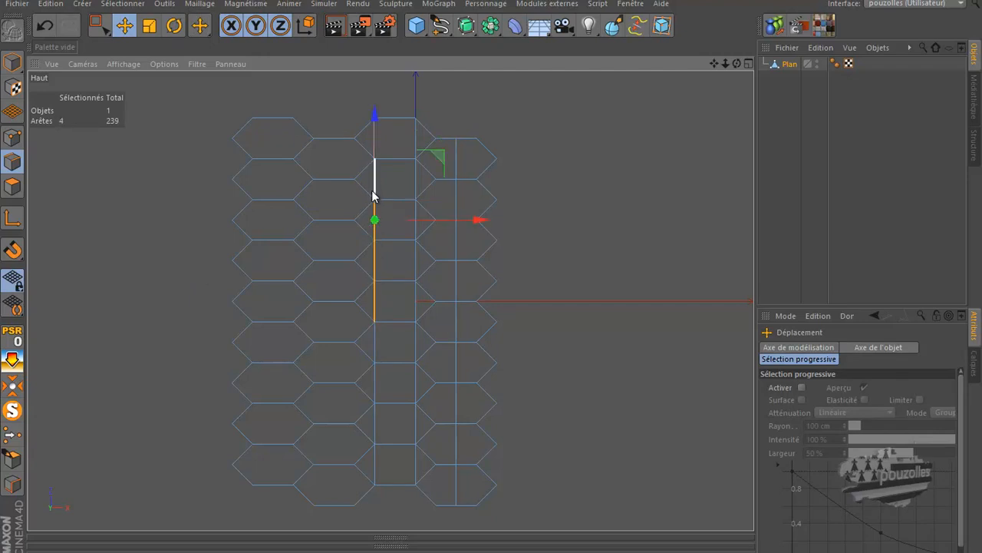
pyautogui.keyDown('shift'); pyautogui.click(375, 347); pyautogui.keyUp('shift')
pyautogui.keyDown('shift'); pyautogui.click(375, 387); pyautogui.keyUp('shift')
pyautogui.keyDown('shift'); pyautogui.click(375, 426); pyautogui.keyUp('shift')
pyautogui.keyDown('shift'); pyautogui.click(376, 464); pyautogui.keyUp('shift')
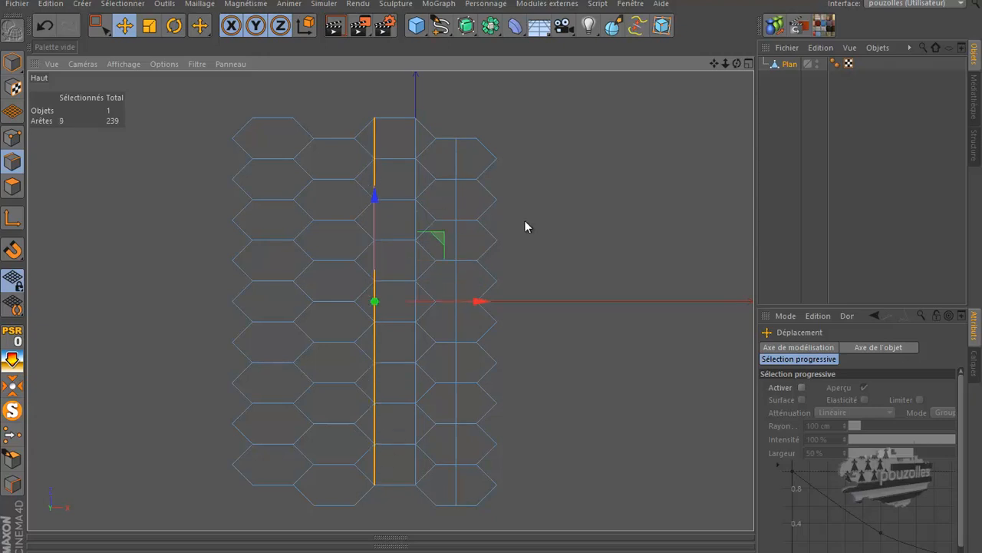
pyautogui.rightClick(550, 172)
pyautogui.click(590, 297)
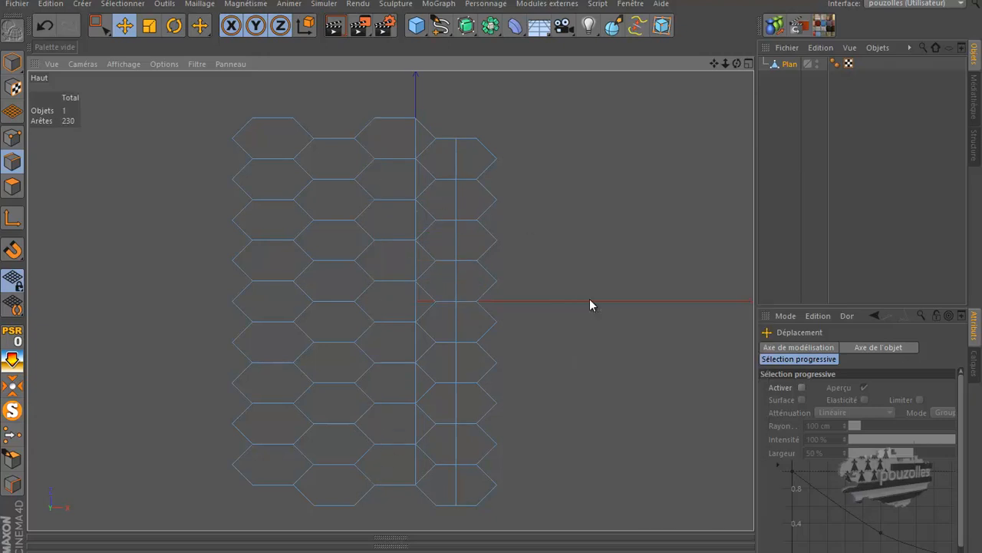
# - Select the nine vertical edges on the third column's right side, along the central axis, and dissolve them
pyautogui.click(416, 138)
pyautogui.keyDown('shift'); pyautogui.click(415, 180); pyautogui.keyUp('shift')
pyautogui.keyDown('shift'); pyautogui.click(412, 223); pyautogui.keyUp('shift')
pyautogui.keyDown('shift'); pyautogui.click(414, 265); pyautogui.keyUp('shift')
pyautogui.keyDown('shift'); pyautogui.click(415, 303); pyautogui.keyUp('shift')
pyautogui.keyDown('shift'); pyautogui.click(415, 346); pyautogui.keyUp('shift')
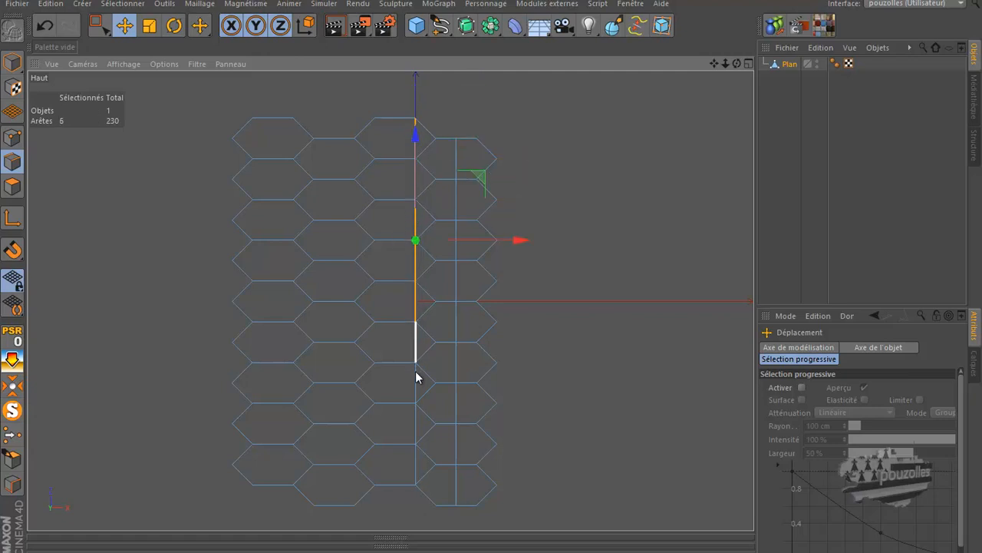
pyautogui.keyDown('shift'); pyautogui.click(414, 388); pyautogui.keyUp('shift')
pyautogui.keyDown('shift'); pyautogui.click(414, 426); pyautogui.keyUp('shift')
pyautogui.keyDown('shift'); pyautogui.click(415, 464); pyautogui.keyUp('shift')
pyautogui.rightClick(588, 127)
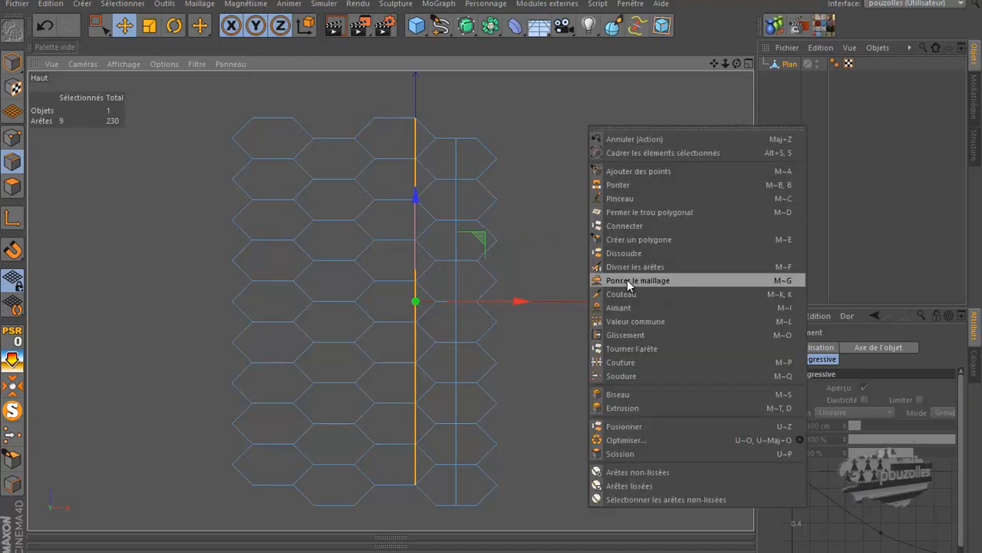
pyautogui.click(625, 254)
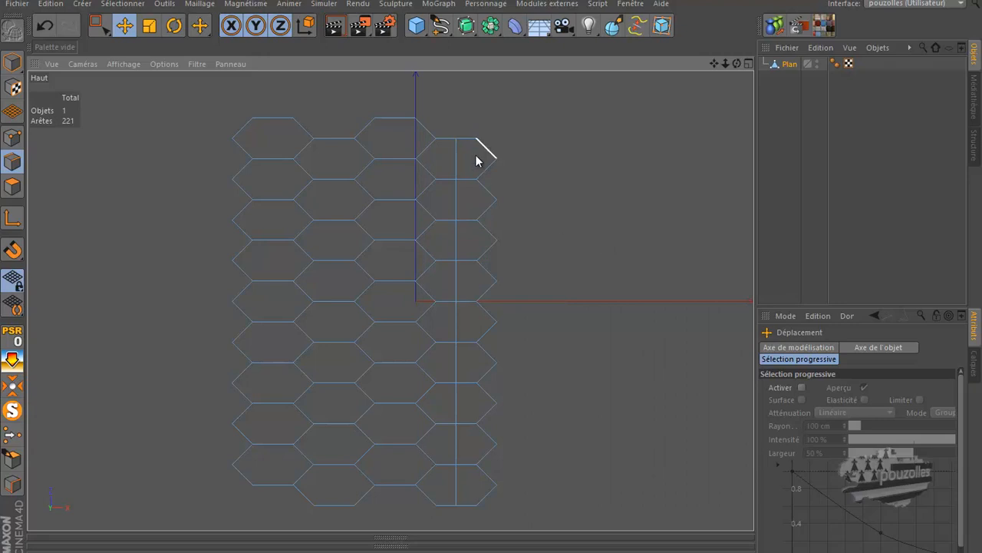
# - Select the nine vertical edges running down the middle of the last hexagon column and dissolve them
pyautogui.click(456, 158)
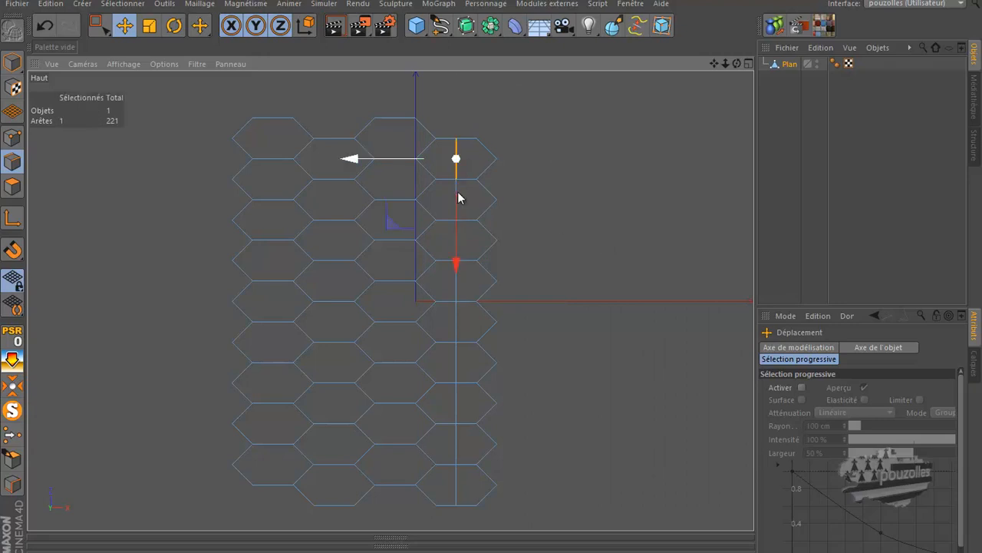
pyautogui.keyDown('shift'); pyautogui.click(457, 198); pyautogui.keyUp('shift')
pyautogui.keyDown('shift'); pyautogui.click(456, 244); pyautogui.keyUp('shift')
pyautogui.keyDown('shift'); pyautogui.click(457, 285); pyautogui.keyUp('shift')
pyautogui.keyDown('shift'); pyautogui.click(457, 328); pyautogui.keyUp('shift')
pyautogui.keyDown('shift'); pyautogui.click(457, 367); pyautogui.keyUp('shift')
pyautogui.keyDown('shift'); pyautogui.click(453, 405); pyautogui.keyUp('shift')
pyautogui.keyDown('shift'); pyautogui.click(456, 447); pyautogui.keyUp('shift')
pyautogui.keyDown('shift'); pyautogui.click(455, 484); pyautogui.keyUp('shift')
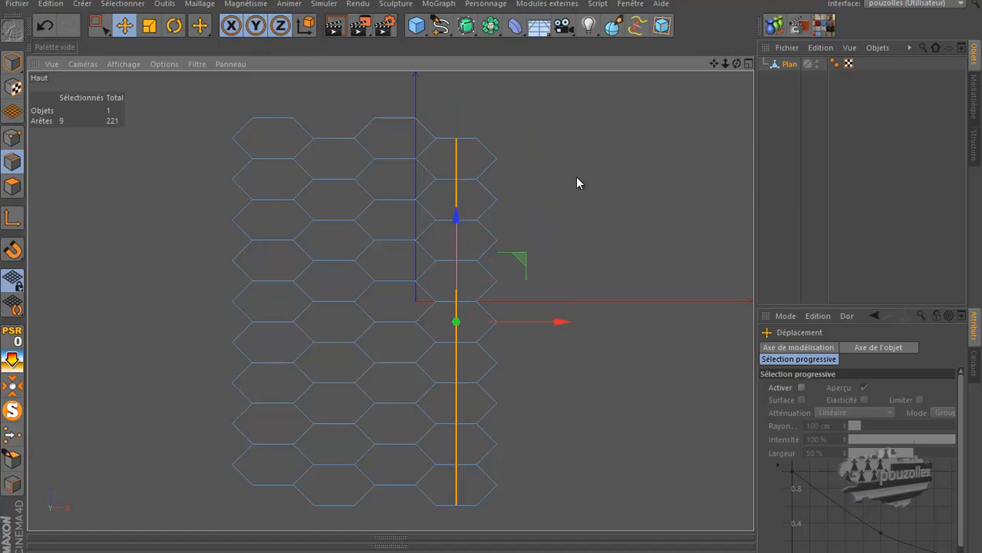
pyautogui.rightClick(576, 176)
pyautogui.click(622, 304)
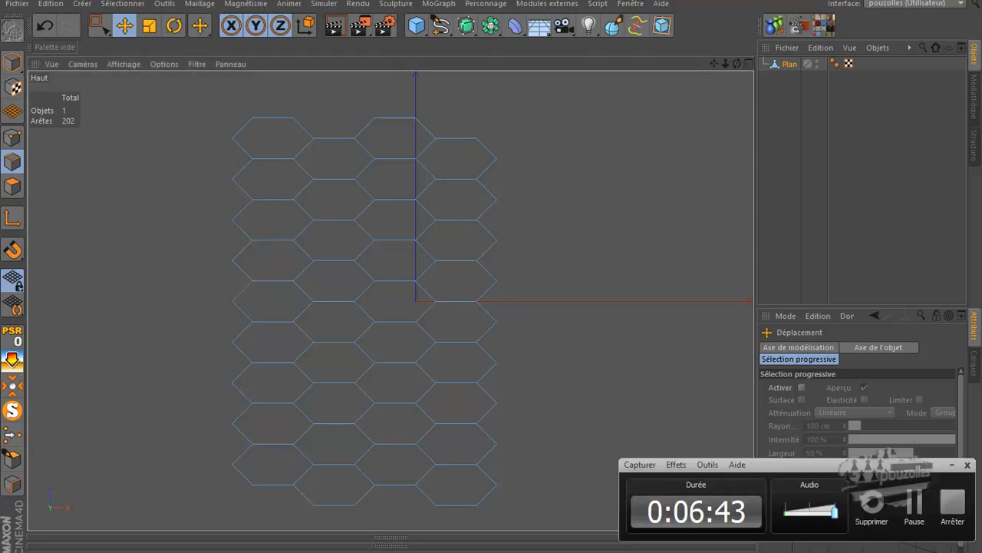
pyautogui.click(917, 520)
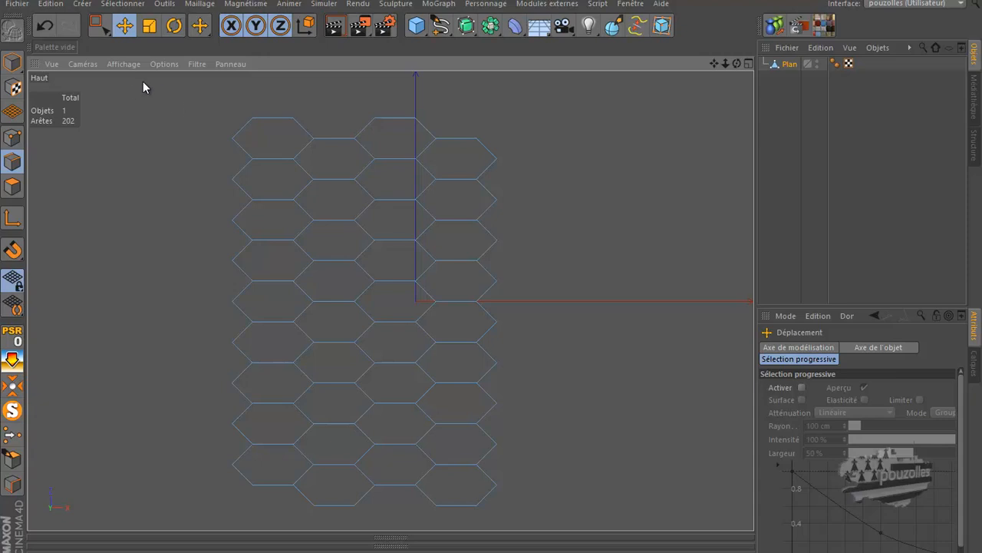
# - Duplicate the honeycomb plane and move the copy's axis to the middle of a horizontal edge in the rightmost column
pyautogui.keyDown('ctrl'); pyautogui.moveTo(779, 66); pyautogui.dragTo(784, 86); pyautogui.keyUp('ctrl')
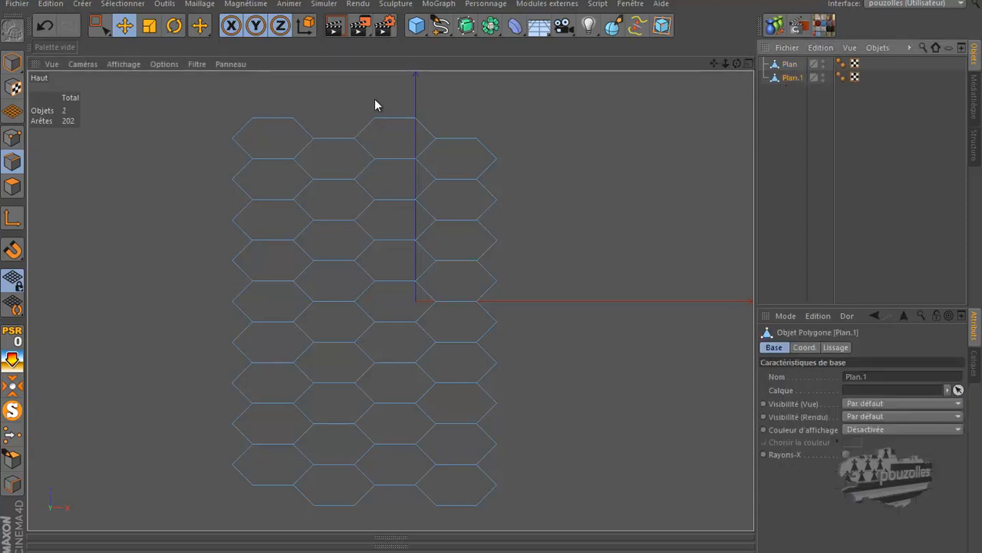
pyautogui.click(12, 64)
pyautogui.click(125, 26)
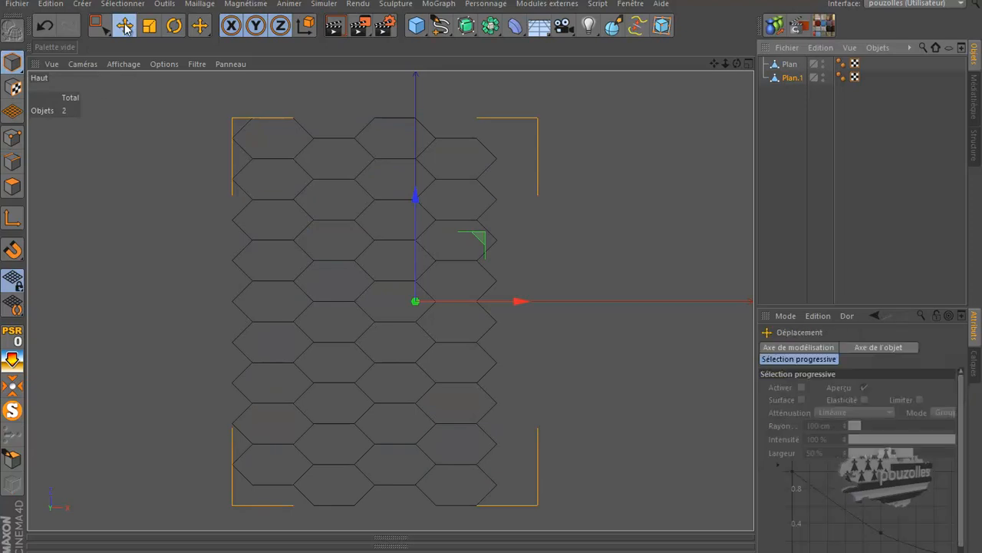
pyautogui.click(9, 220)
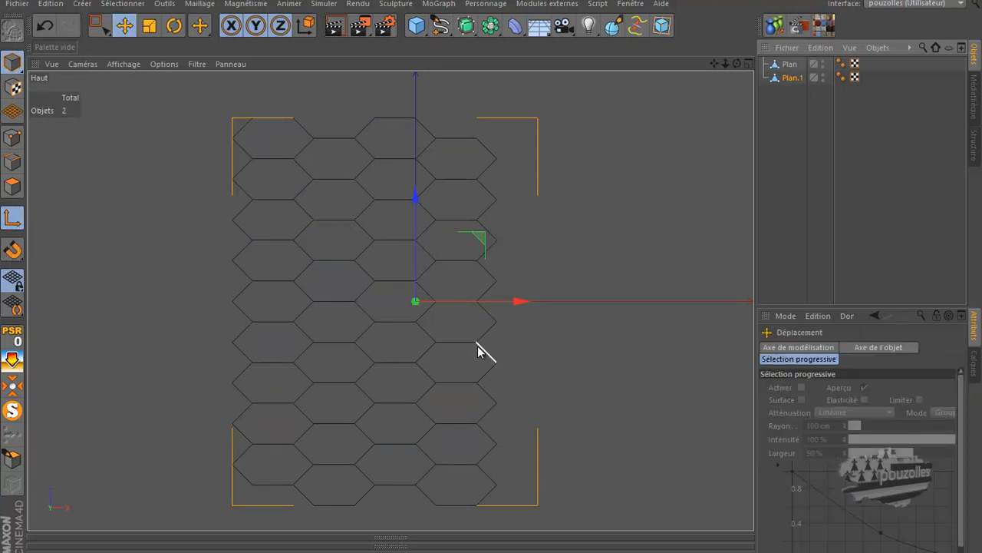
pyautogui.keyDown('ctrl'); pyautogui.click(458, 306); pyautogui.keyUp('ctrl')
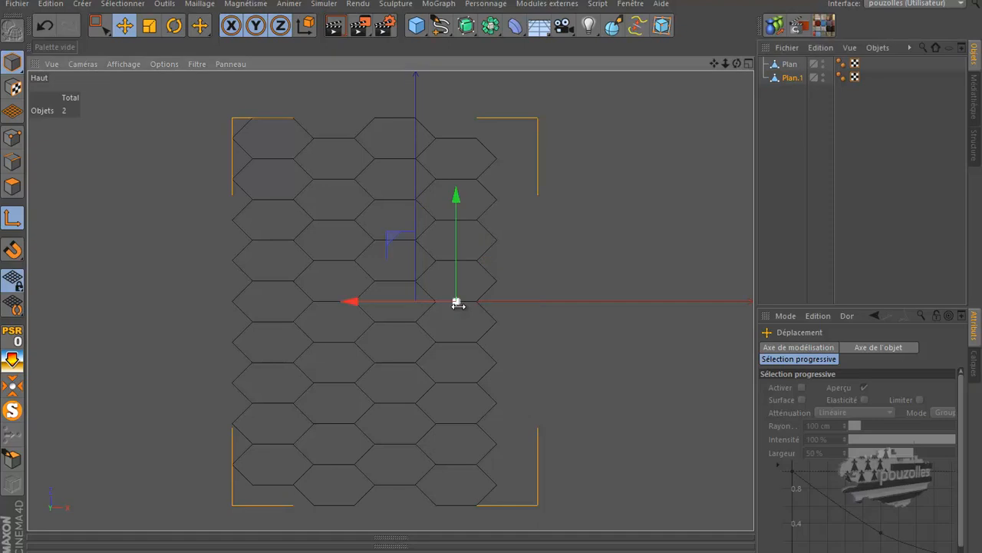
pyautogui.click(17, 220)
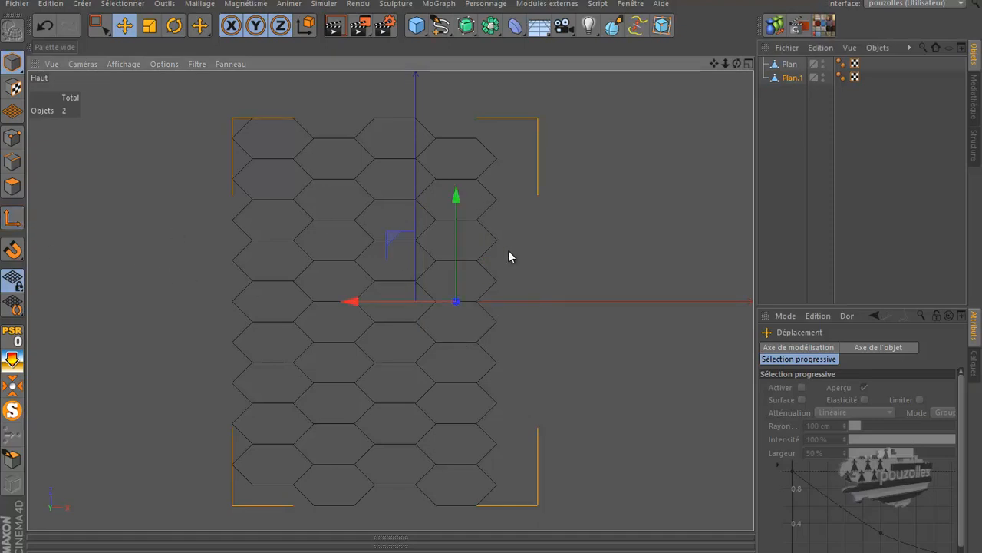
# - Copy Plan.1 to the left of the original mesh and slide the copy horizontally until the two zigzag borders coincide
pyautogui.moveTo(712, 66); pyautogui.dragTo(294, 300)
pyautogui.scroll(6, 416, 288)
pyautogui.scroll(4, 416, 290)
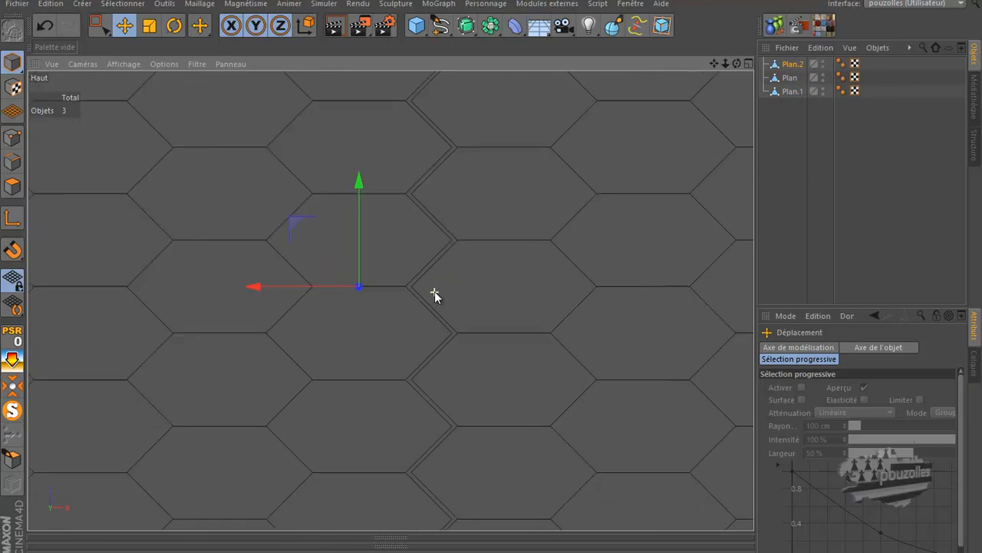
pyautogui.scroll(3, 417, 294)
pyautogui.scroll(8, 415, 290)
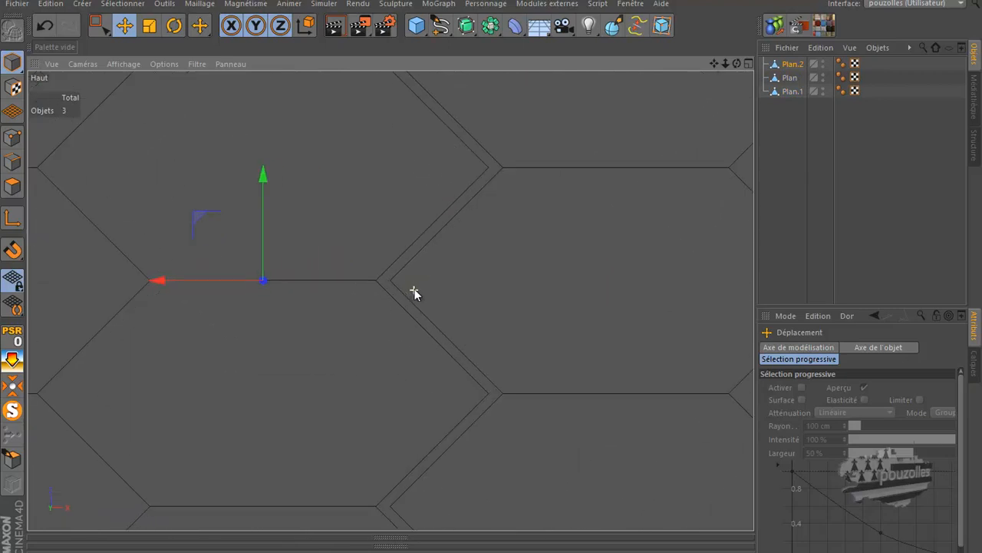
pyautogui.scroll(2, 414, 290)
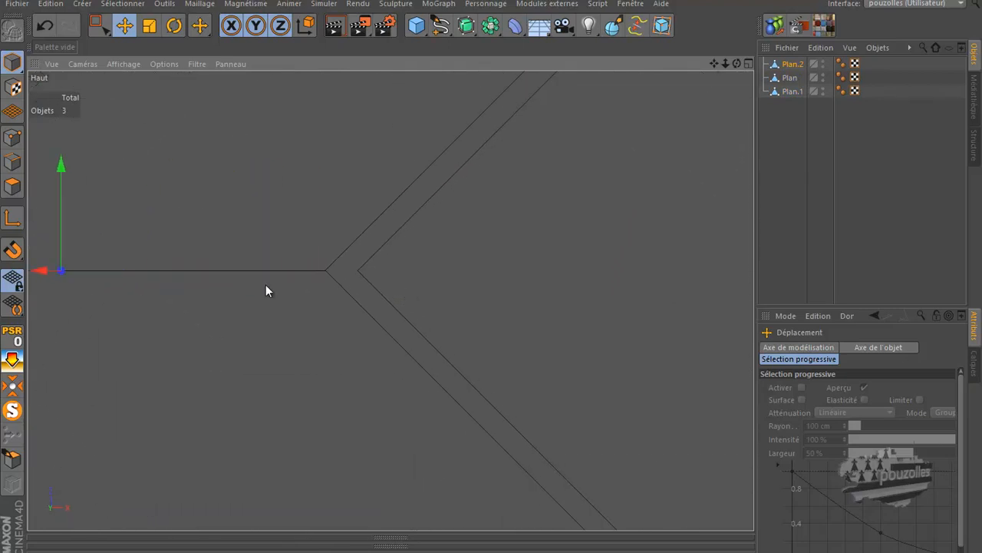
pyautogui.moveTo(38, 273); pyautogui.dragTo(72, 285)
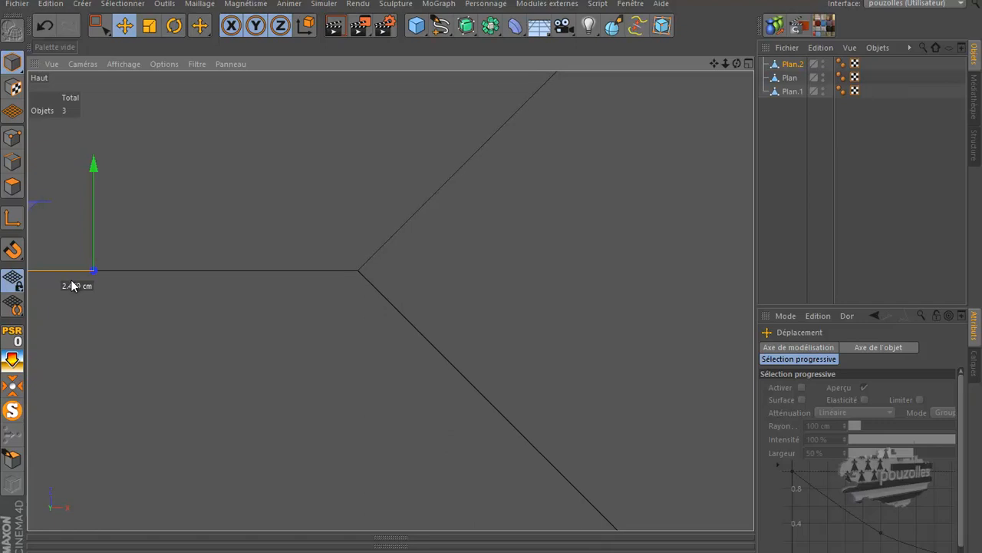
pyautogui.moveTo(72, 286); pyautogui.dragTo(71, 286)
# - Delete the intermediate copy Plan.1 and merge Plan.2 and Plan into one object with Connect Objects + Delete
pyautogui.click(792, 92)
pyautogui.press('Delete')
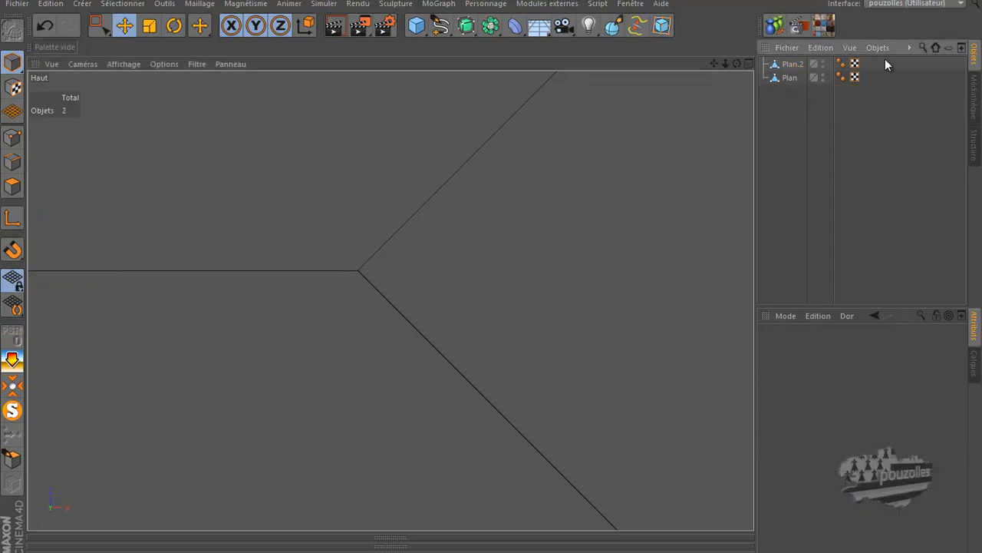
pyautogui.scroll(-5, 363, 283)
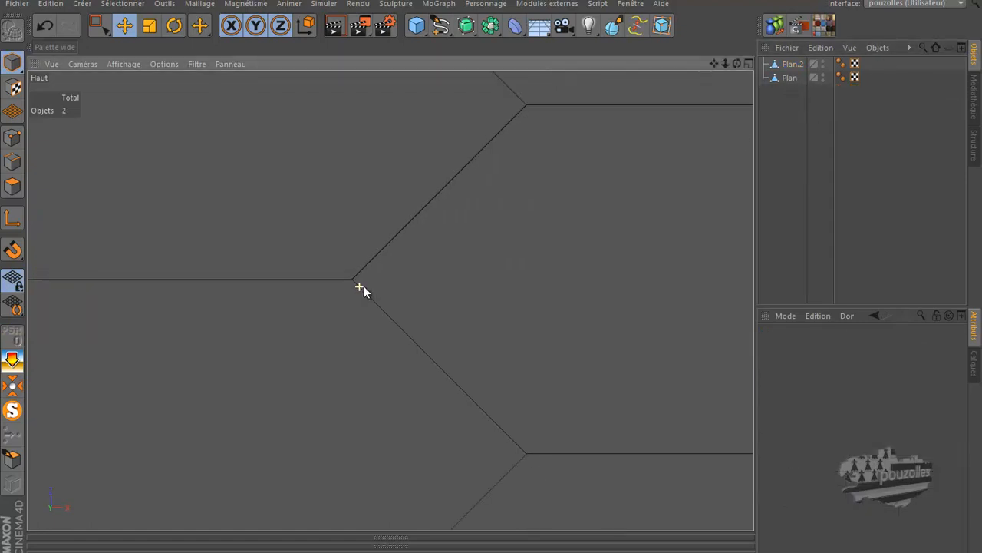
pyautogui.scroll(-3, 367, 283)
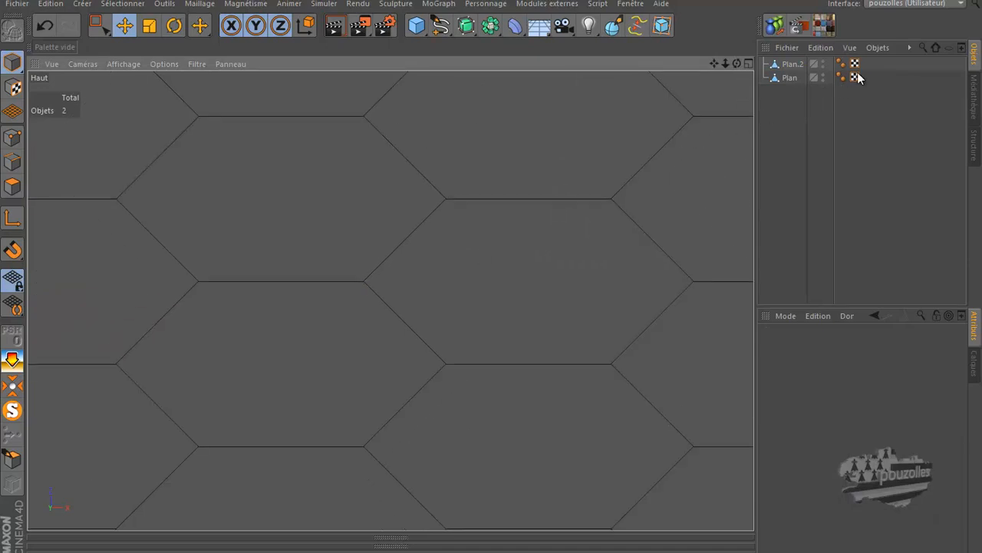
pyautogui.moveTo(879, 63); pyautogui.dragTo(783, 93)
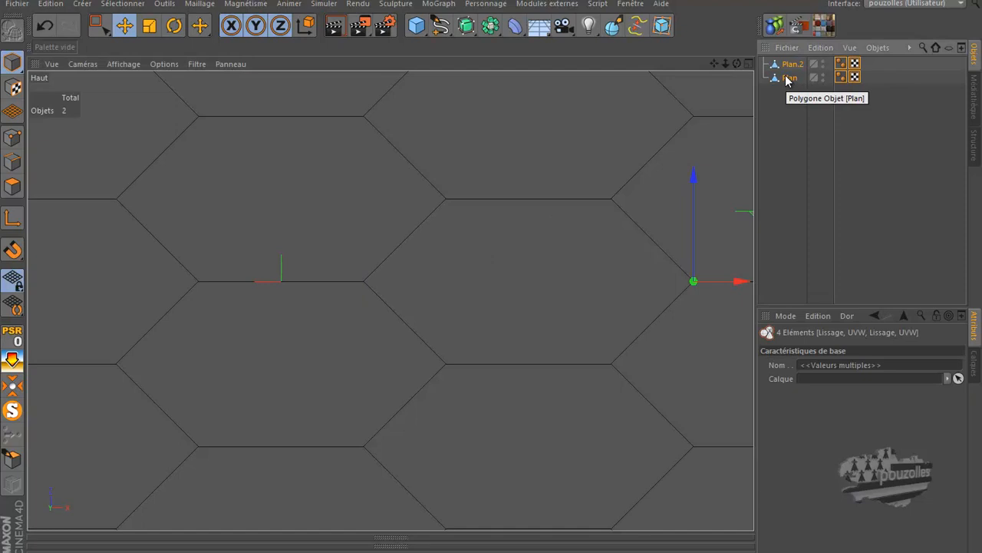
pyautogui.rightClick(785, 79)
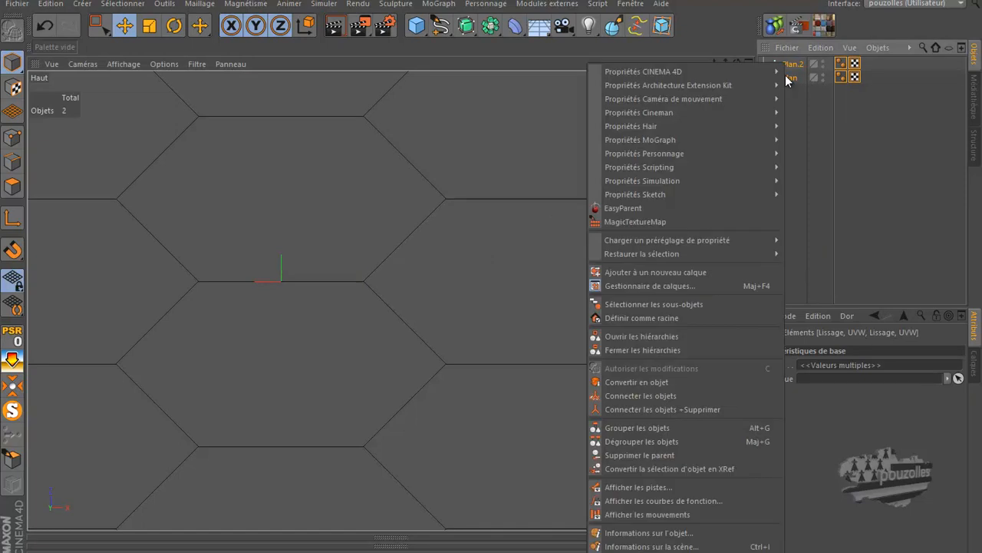
pyautogui.click(702, 409)
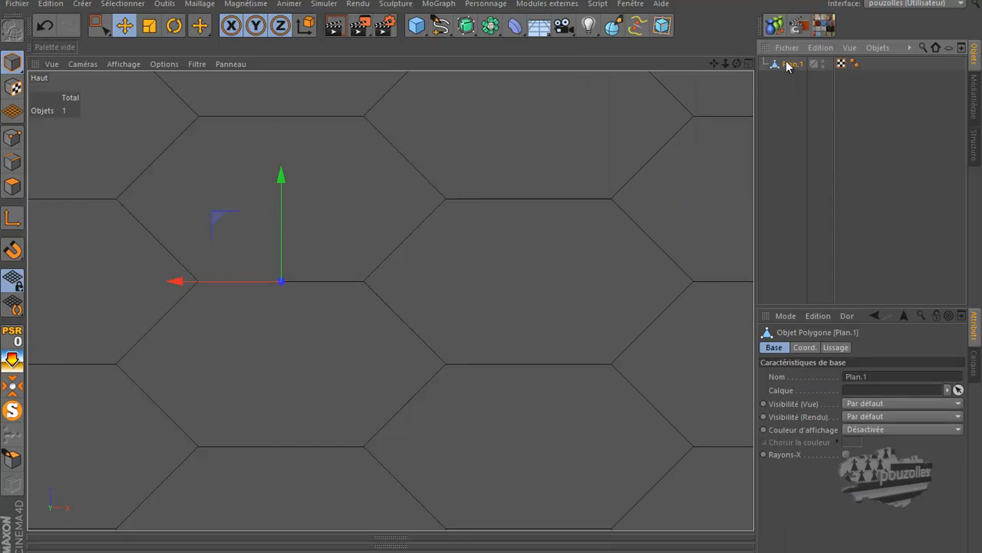
# - Check for doubled points along the merged seam in point mode with rectangle selections around individual vertices
pyautogui.click(9, 138)
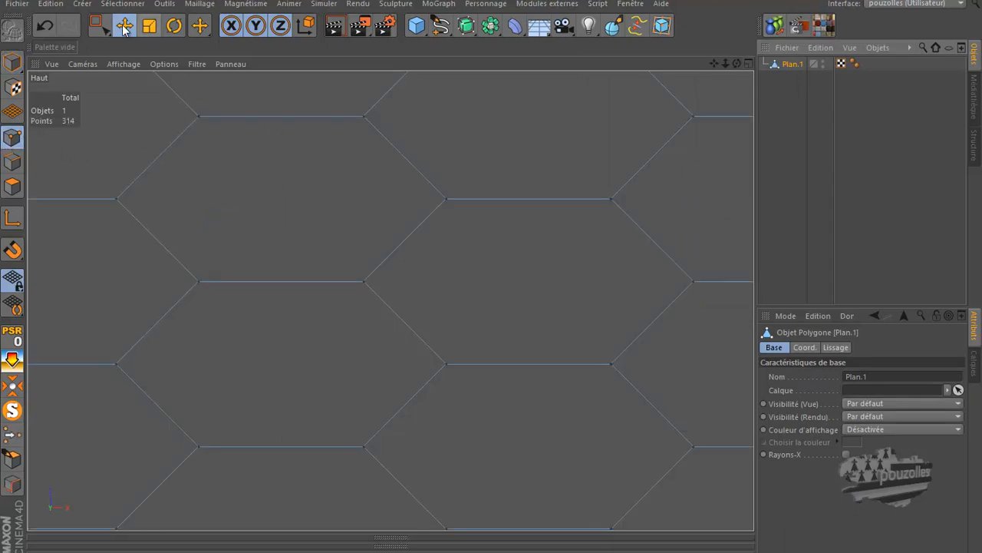
pyautogui.click(100, 25)
pyautogui.moveTo(388, 98); pyautogui.dragTo(340, 138)
pyautogui.moveTo(480, 168); pyautogui.dragTo(432, 215)
pyautogui.moveTo(647, 193); pyautogui.dragTo(577, 213)
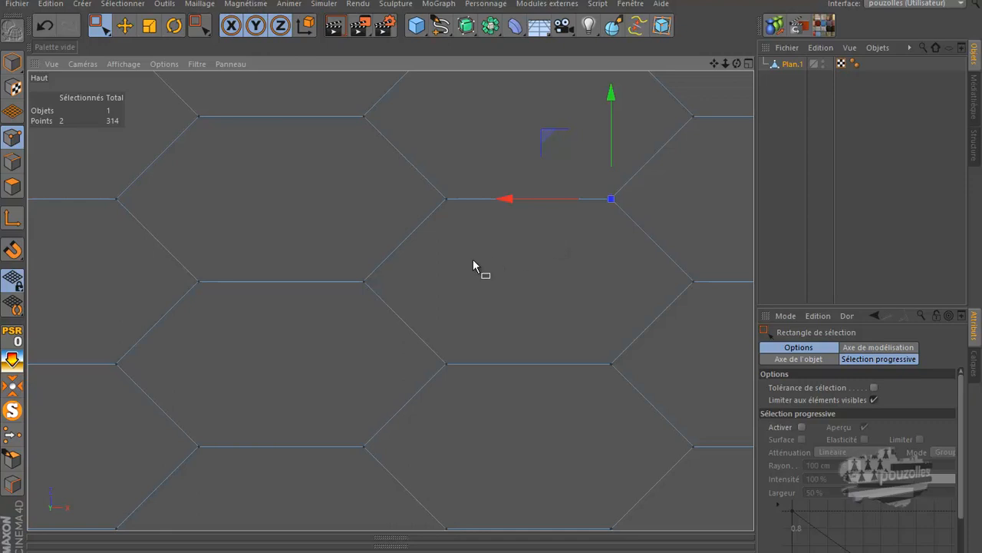
pyautogui.scroll(-3, 154, 329)
pyautogui.scroll(2, 528, 272)
pyautogui.scroll(5, 527, 272)
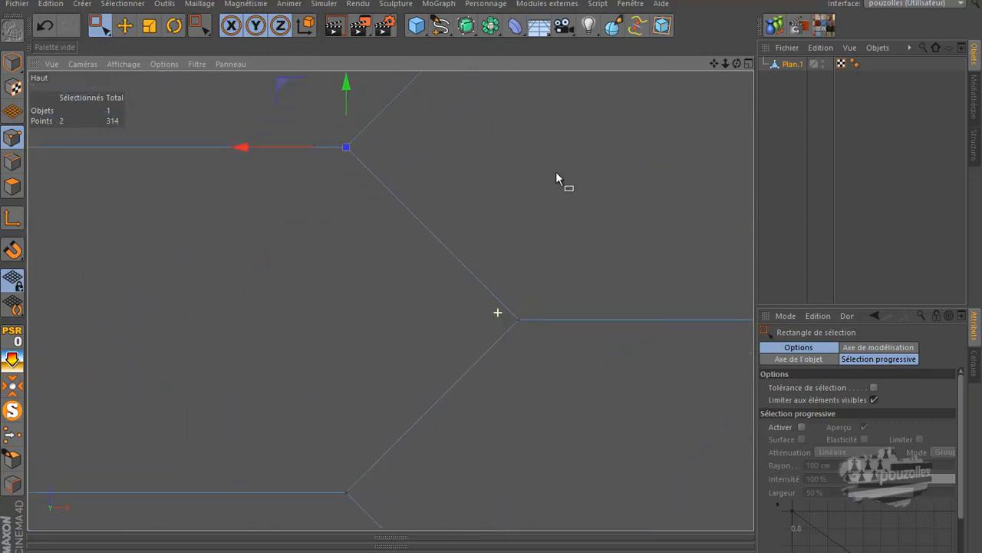
# - Deselect all points and run Optimise on the whole merged mesh to weld the duplicate seam points
pyautogui.click(492, 150)
pyautogui.rightClick(491, 126)
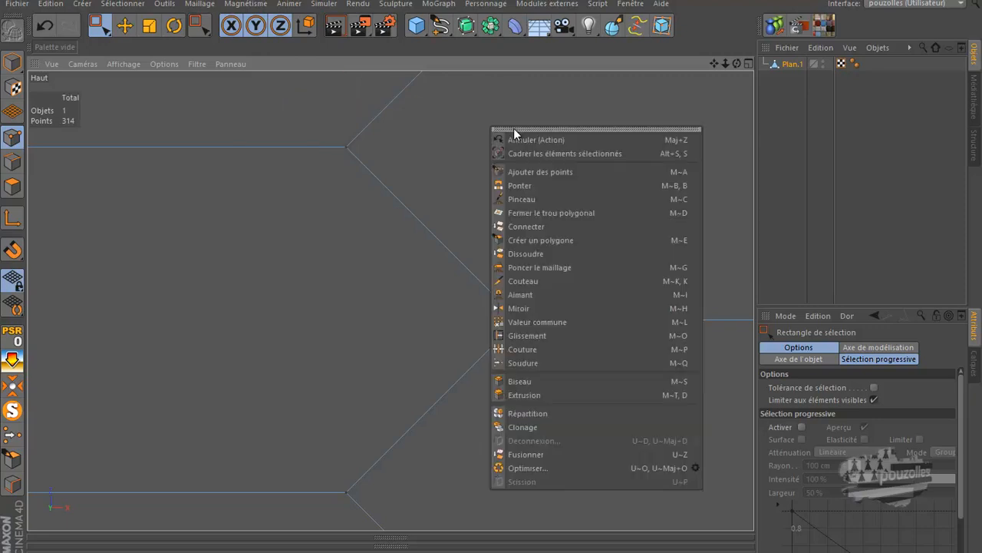
pyautogui.click(539, 466)
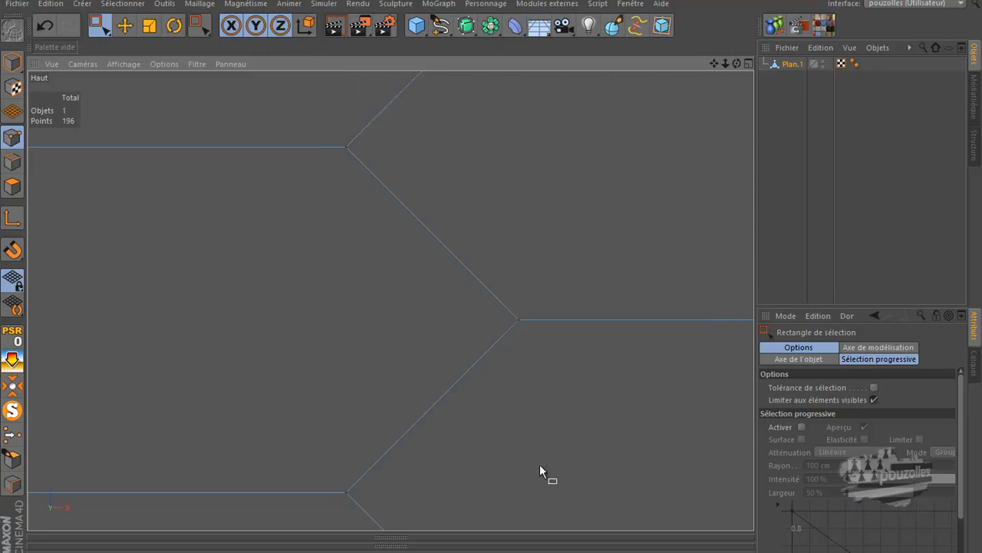
# - Check that the seam vertices are single points by rectangle-selecting two of them one after the other
pyautogui.moveTo(528, 320); pyautogui.dragTo(500, 346)
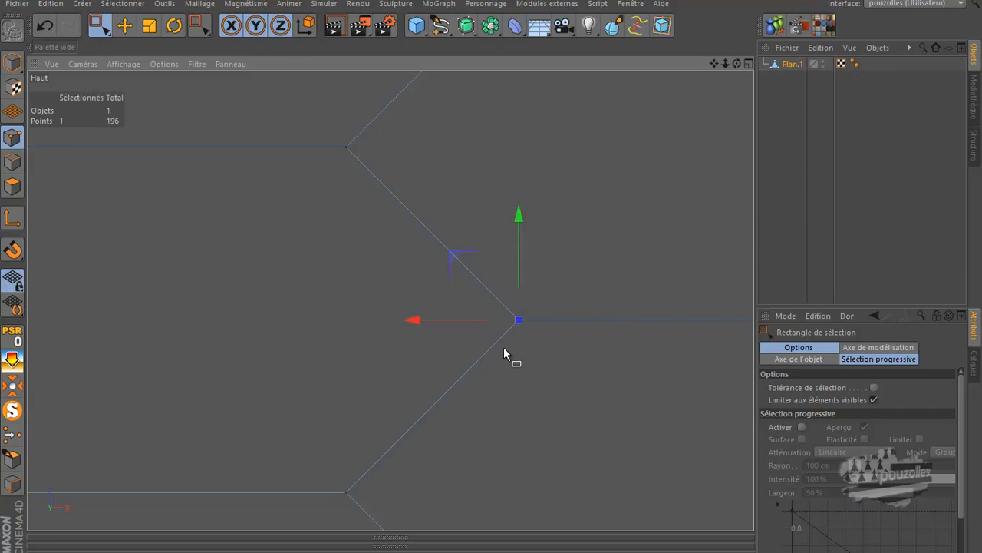
pyautogui.moveTo(395, 124); pyautogui.dragTo(317, 161)
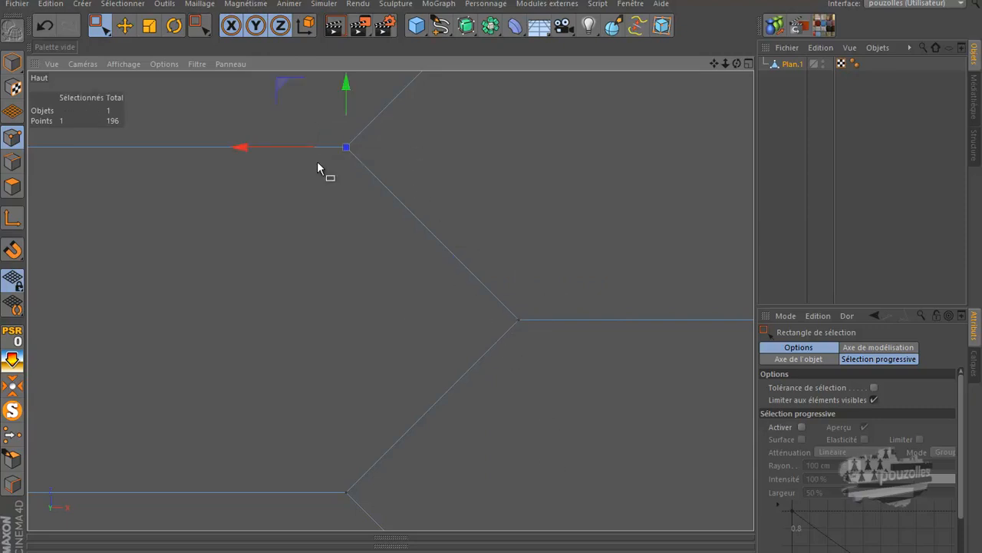
pyautogui.scroll(-10, 364, 230)
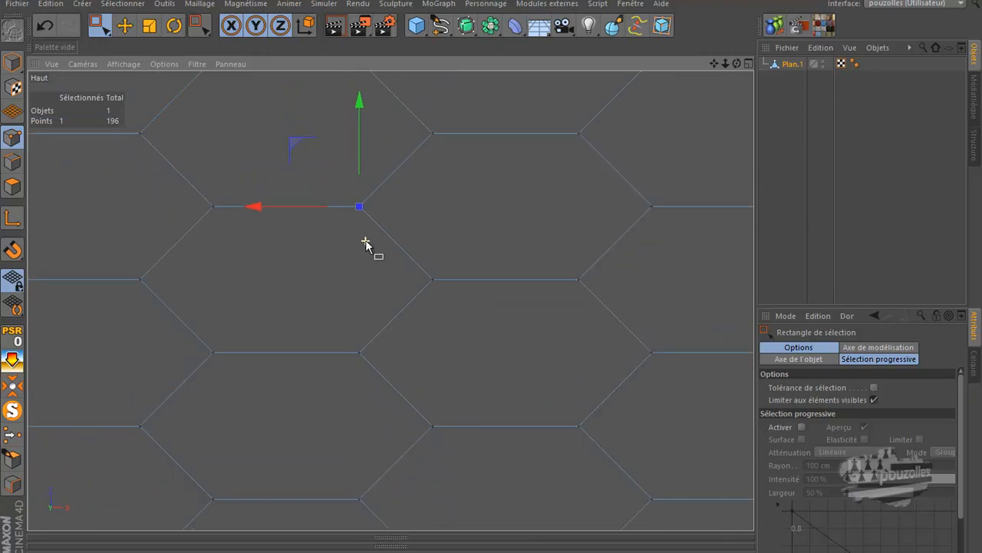
pyautogui.scroll(-10, 364, 247)
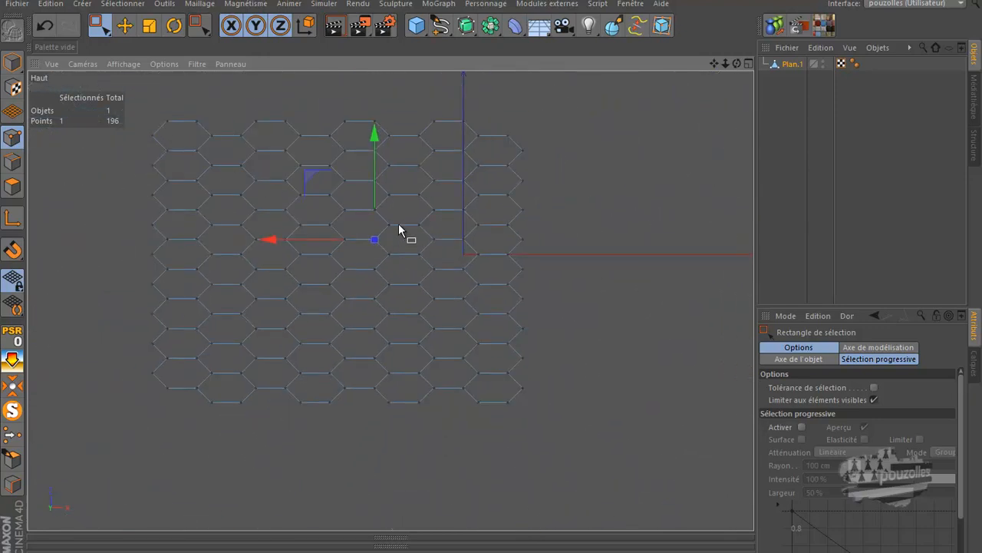
# - Open the Optimise command's options to view the point tolerance, and close them without applying anything
pyautogui.rightClick(545, 121)
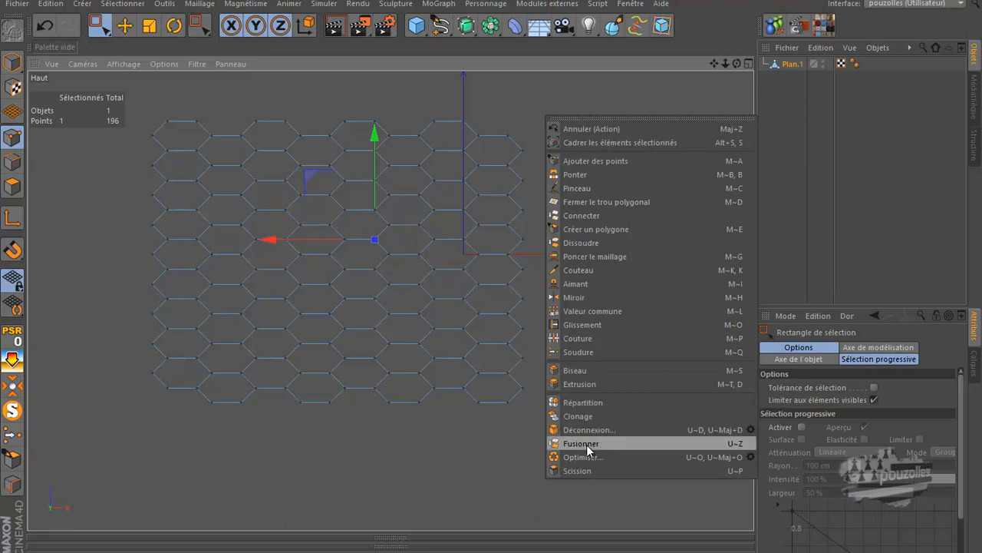
pyautogui.click(750, 457)
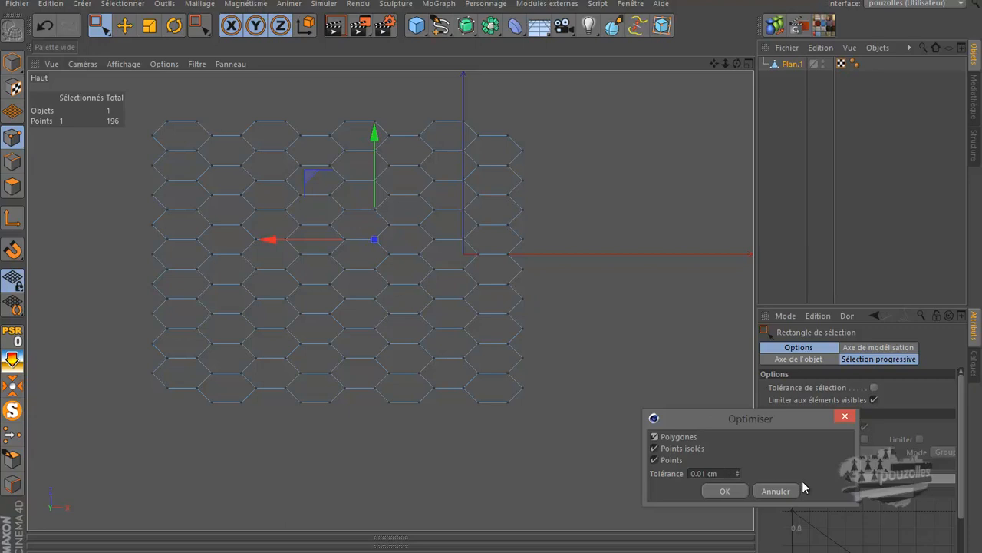
pyautogui.click(847, 419)
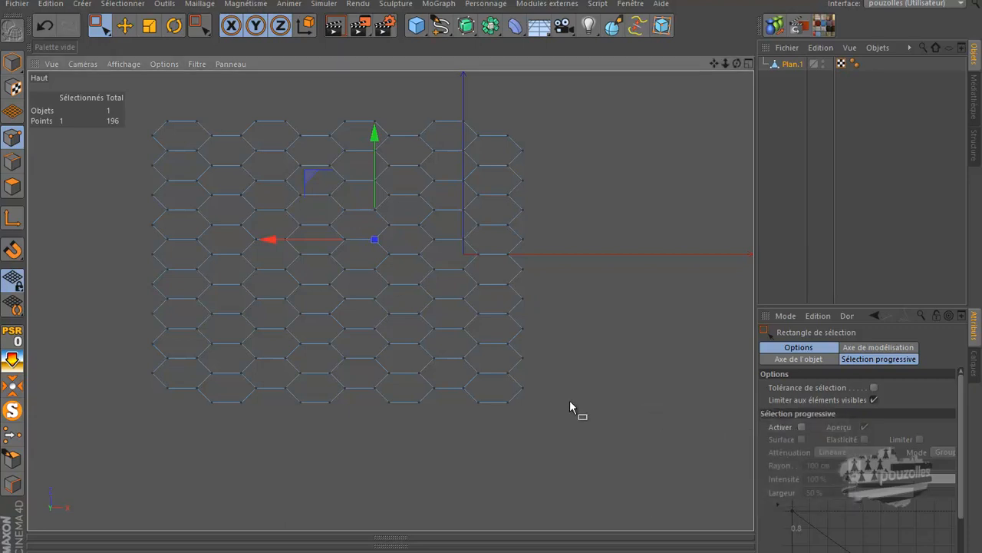
# - Duplicate the merged mesh and move the copy's axis to the middle of a horizontal edge in the rightmost column
pyautogui.scroll(-4, 329, 302)
pyautogui.scroll(3, 324, 268)
pyautogui.scroll(2, 415, 274)
pyautogui.scroll(3, 417, 274)
pyautogui.keyDown('ctrl'); pyautogui.moveTo(789, 66); pyautogui.dragTo(792, 96); pyautogui.keyUp('ctrl')
pyautogui.click(13, 218)
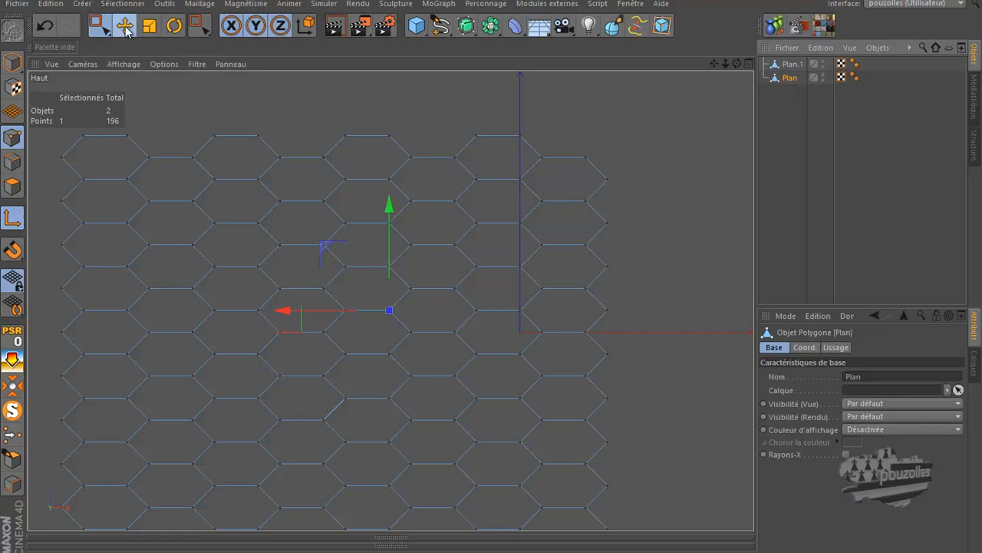
pyautogui.click(124, 26)
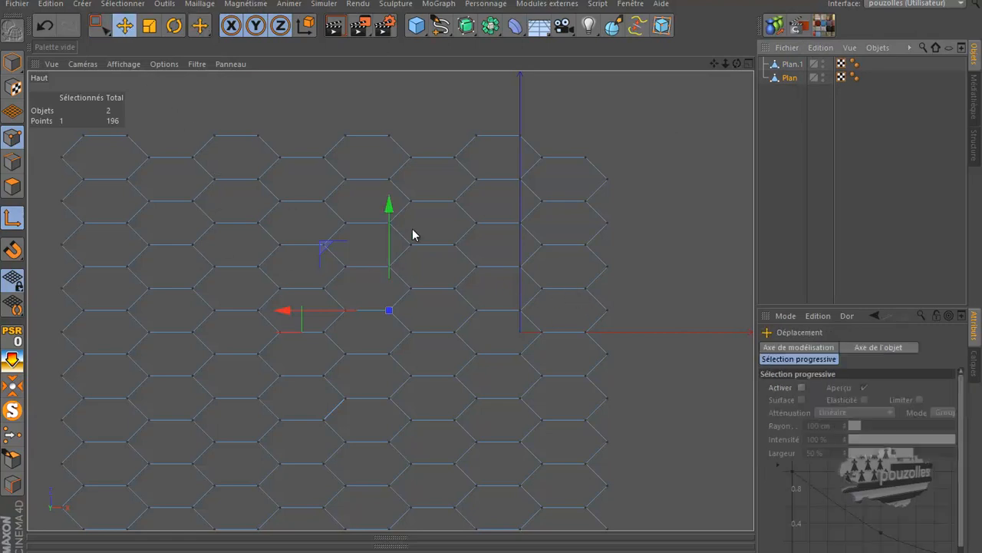
pyautogui.click(564, 289)
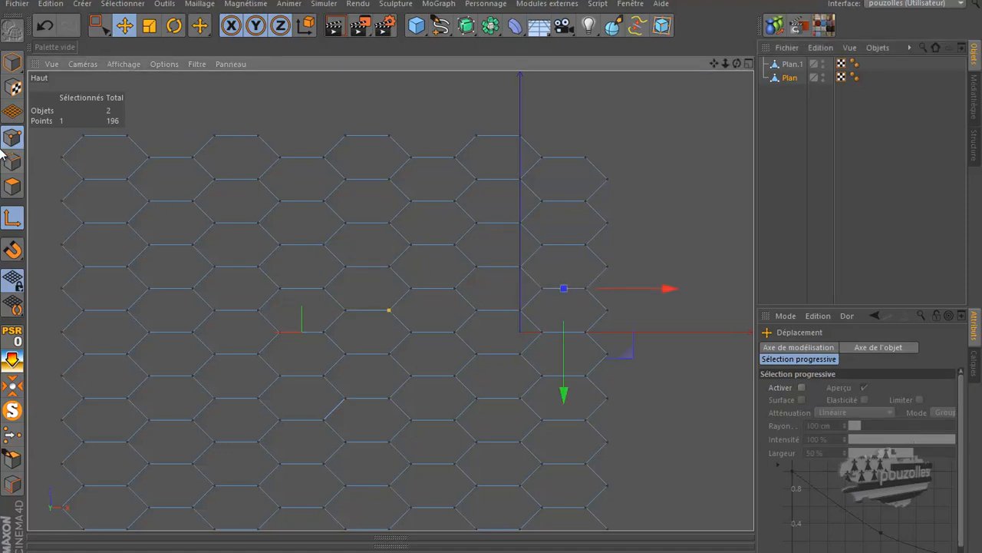
pyautogui.click(23, 62)
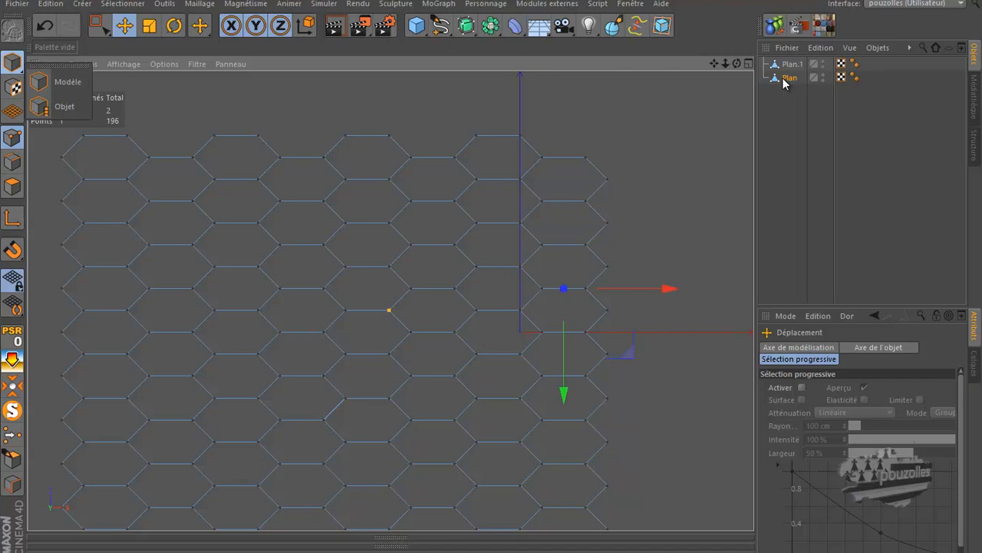
pyautogui.click(662, 288)
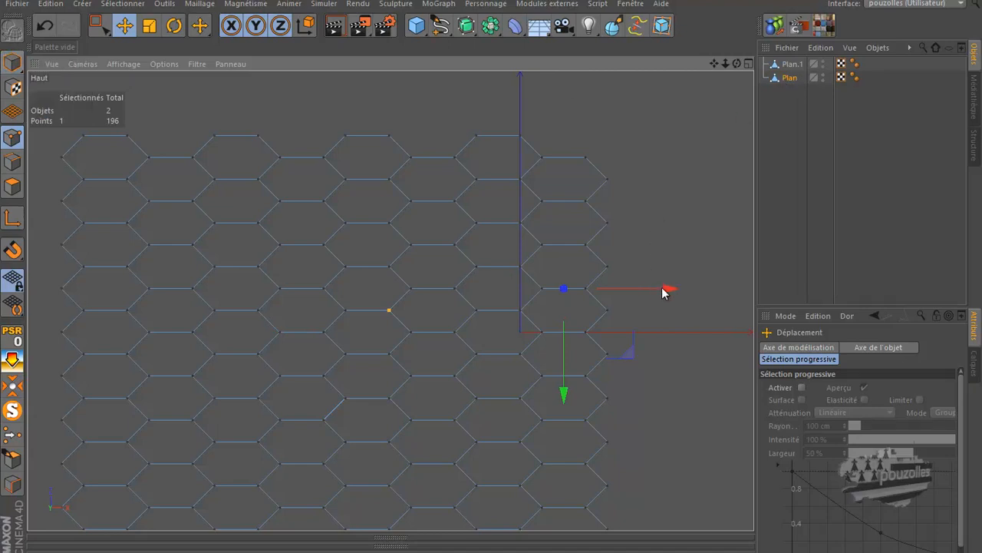
pyautogui.moveTo(669, 291); pyautogui.dragTo(622, 288)
pyautogui.click(44, 36)
pyautogui.click(44, 37)
# - In model mode, move the Plan object's axis to the middle of the next lower horizontal edge in the rightmost column
pyautogui.click(12, 62)
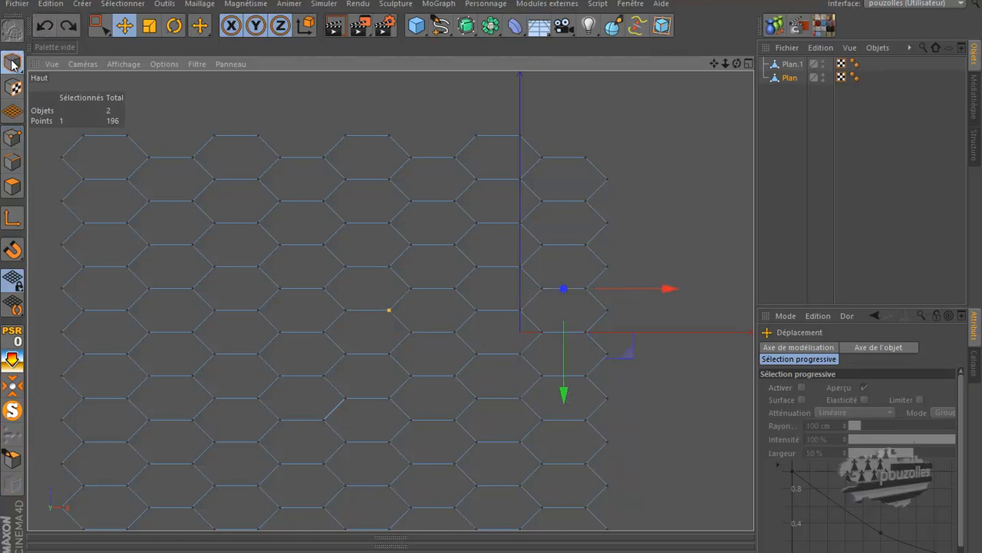
pyautogui.click(791, 78)
pyautogui.click(13, 218)
pyautogui.moveTo(566, 338); pyautogui.dragTo(563, 332)
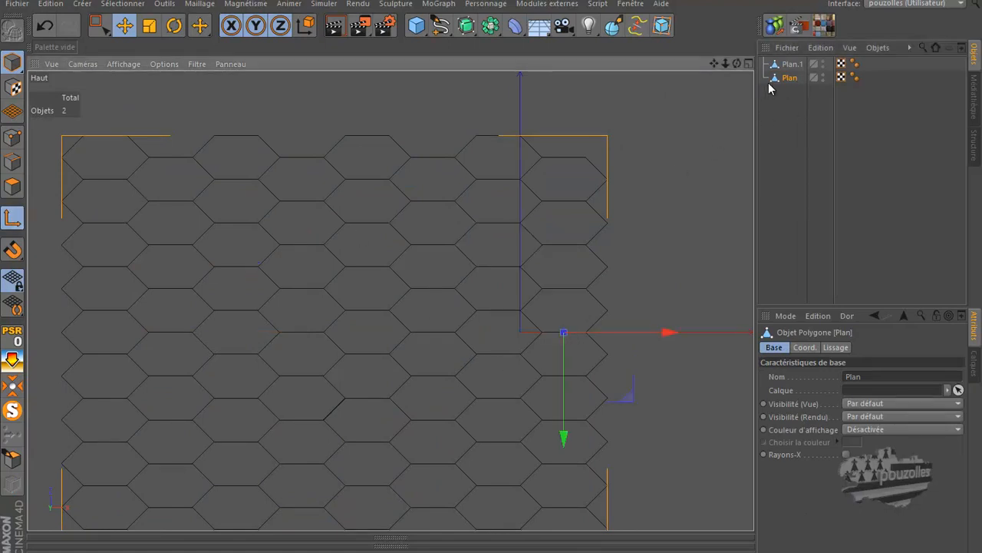
pyautogui.click(18, 215)
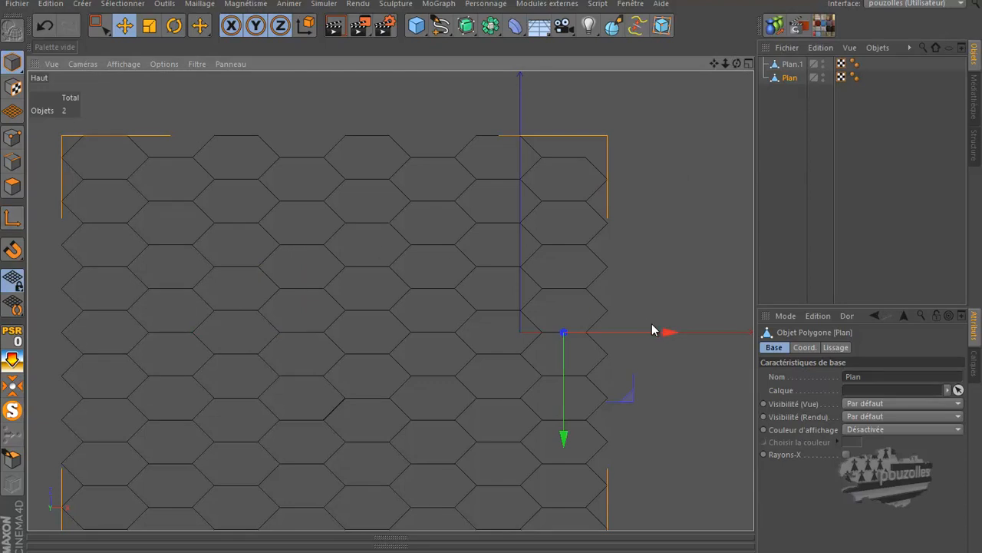
# - Slide the Plan mesh along X until its zigzag border meets the opposite border of Plan.1, and deselect it
pyautogui.moveTo(668, 333); pyautogui.dragTo(146, 341)
pyautogui.moveTo(712, 65); pyautogui.dragTo(489, 276)
pyautogui.click(445, 184)
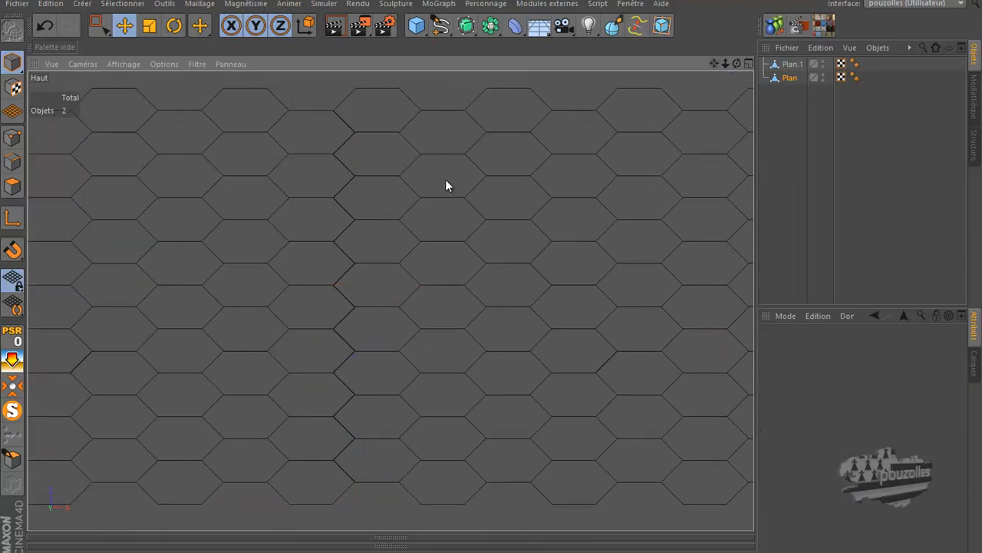
# - In point mode, merge Plan and Plan.1 into one object with Connect Objects + Delete
pyautogui.rightClick(447, 188)
pyautogui.click(6, 135)
pyautogui.click(10, 139)
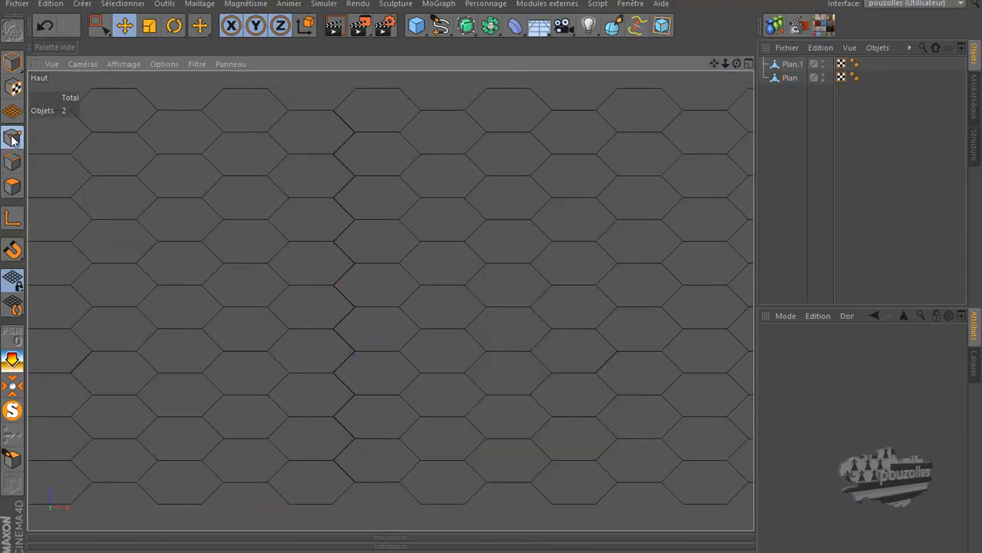
pyautogui.moveTo(804, 110); pyautogui.dragTo(789, 52)
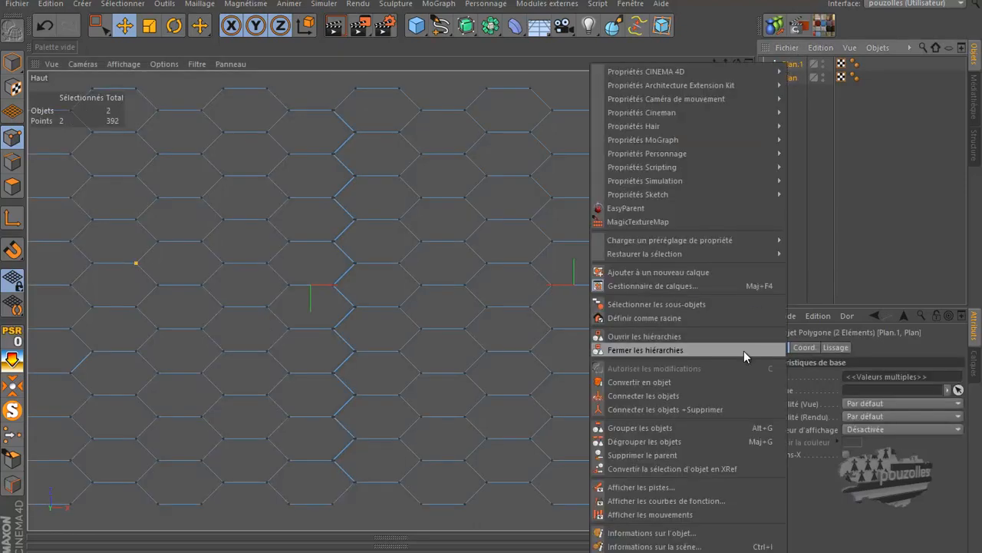
pyautogui.click(723, 409)
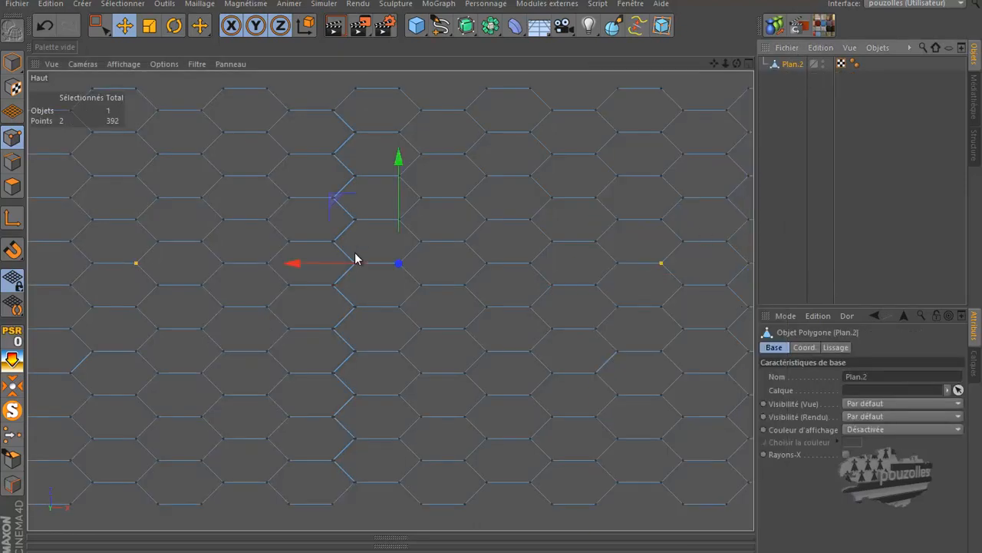
# - Try to weld the doubled points along the new seam with Optimise at a tolerance of 0.1 cm
pyautogui.scroll(5, 334, 292)
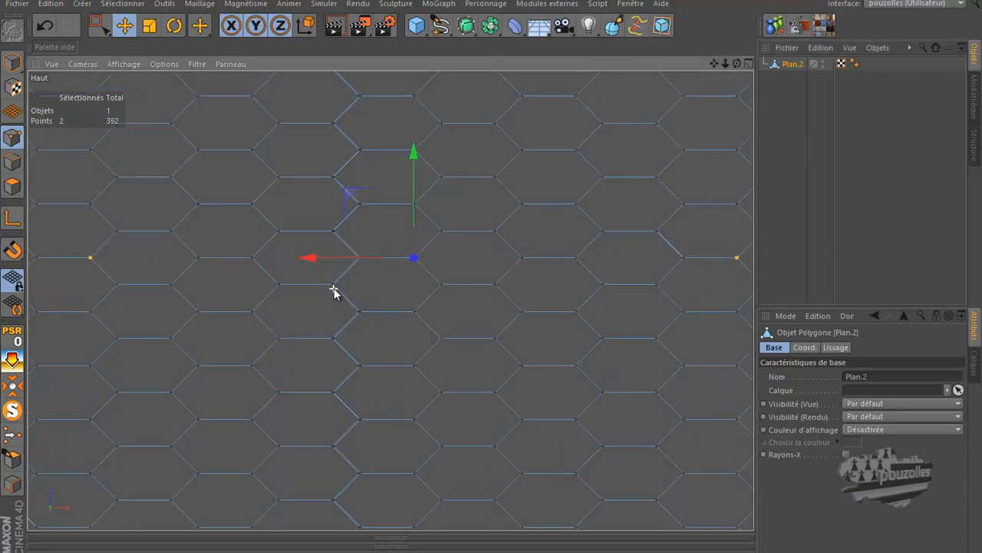
pyautogui.scroll(5, 333, 291)
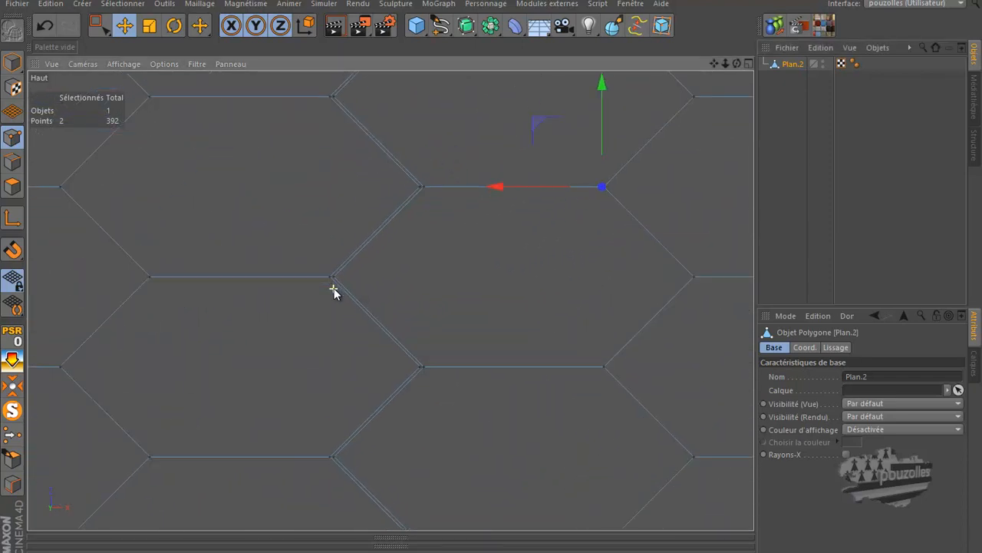
pyautogui.scroll(1, 334, 292)
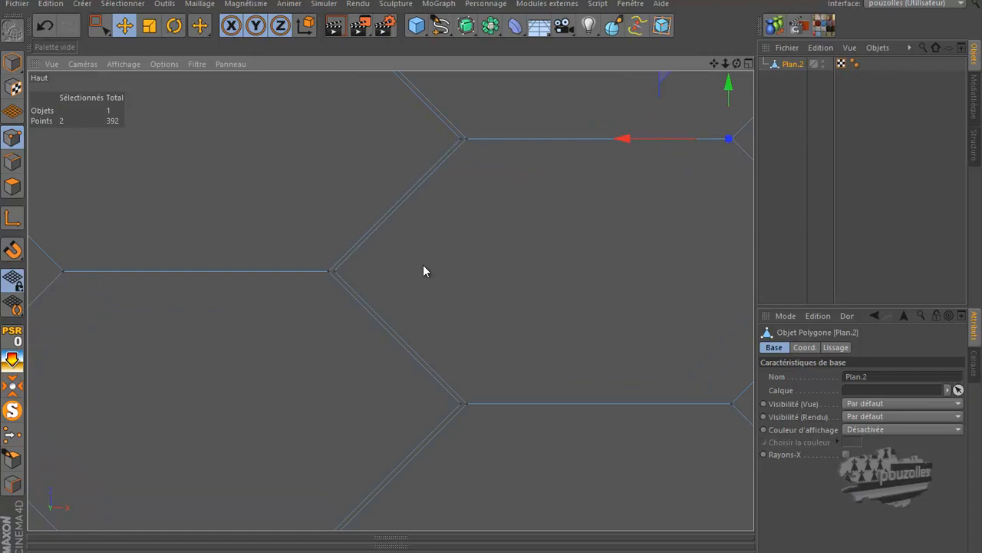
pyautogui.rightClick(508, 175)
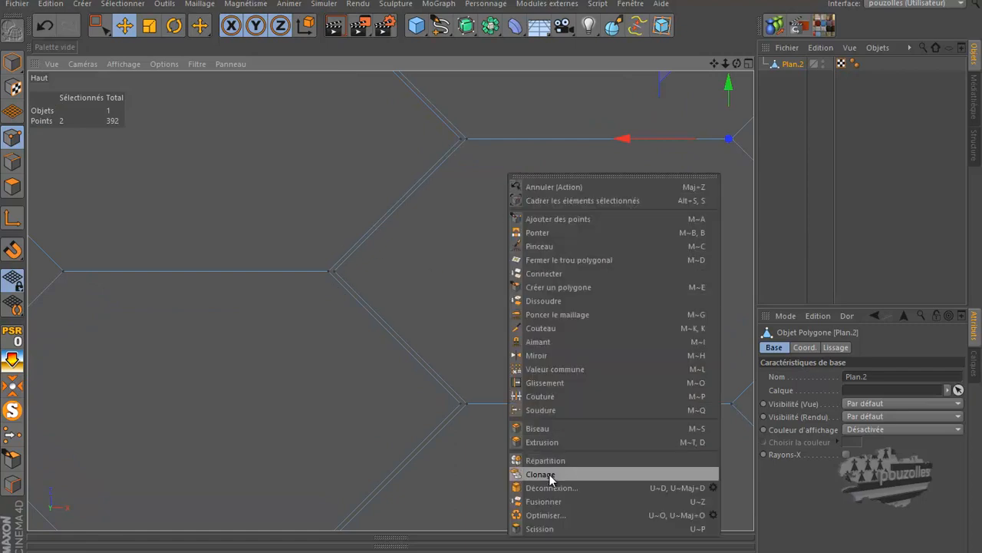
pyautogui.click(713, 515)
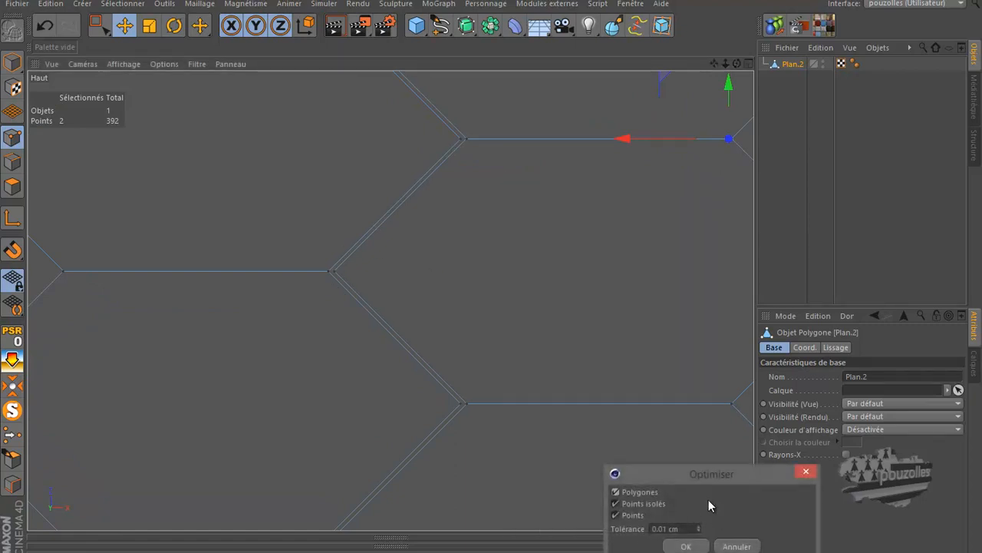
pyautogui.click(666, 529)
pyautogui.write('1')
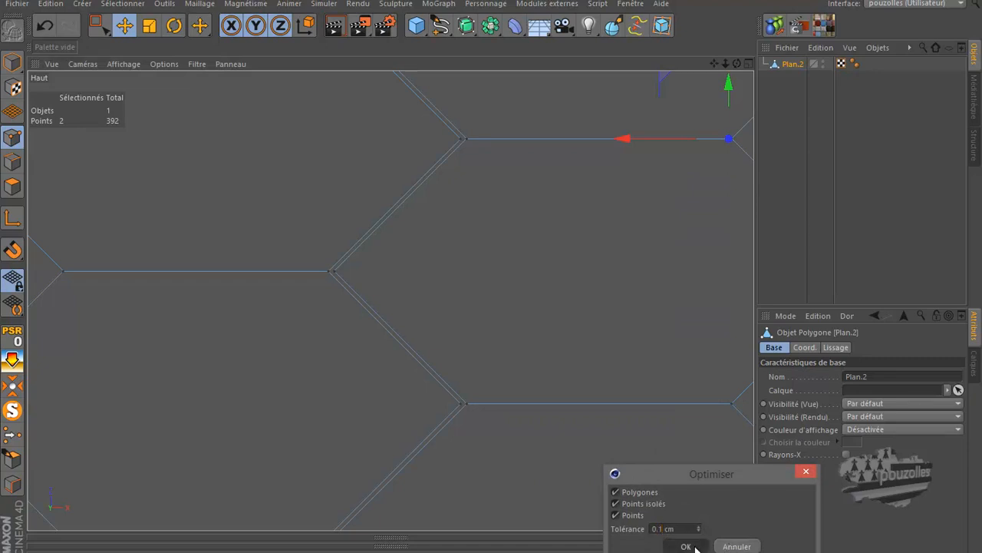
pyautogui.click(686, 546)
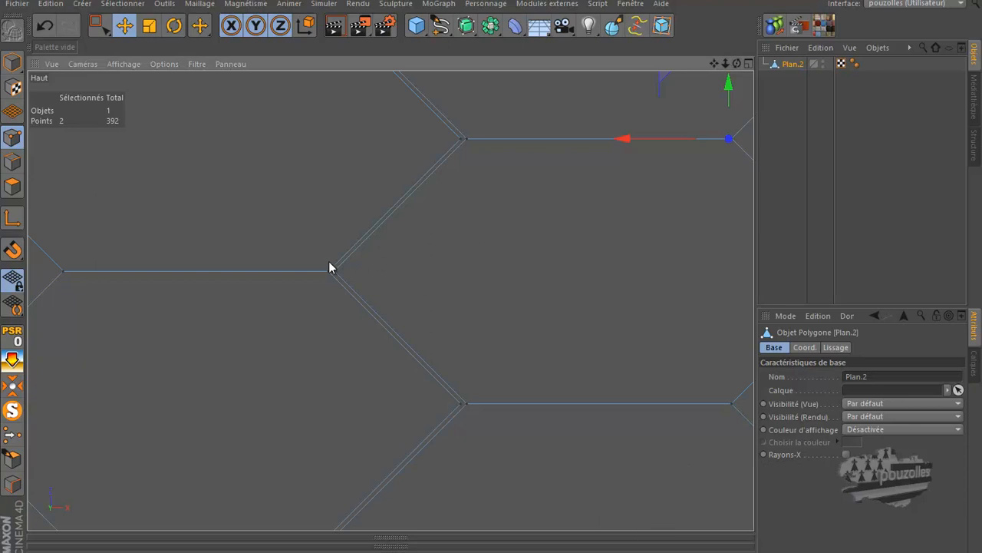
# - Try Optimise again on the seam points, raising the tolerance to 1 cm
pyautogui.rightClick(488, 216)
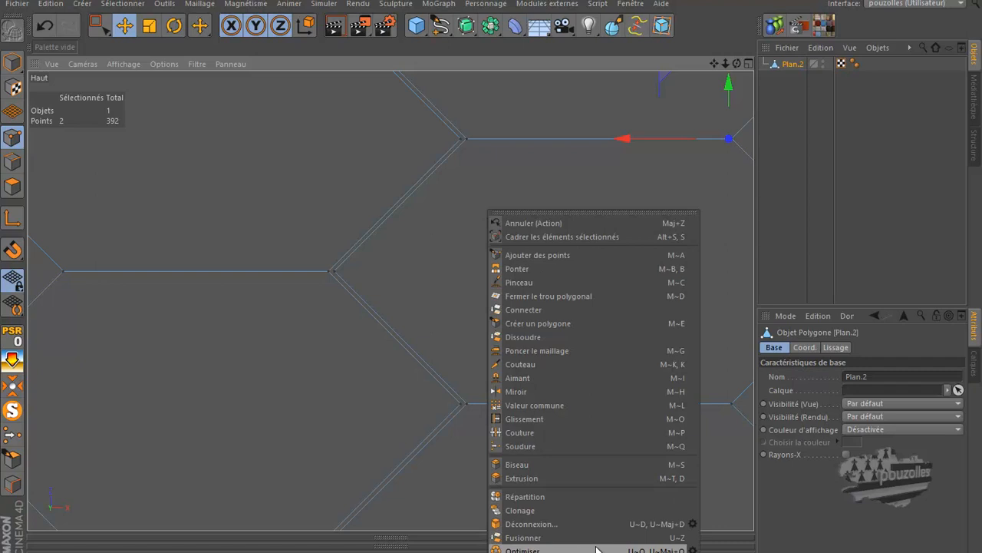
pyautogui.click(693, 549)
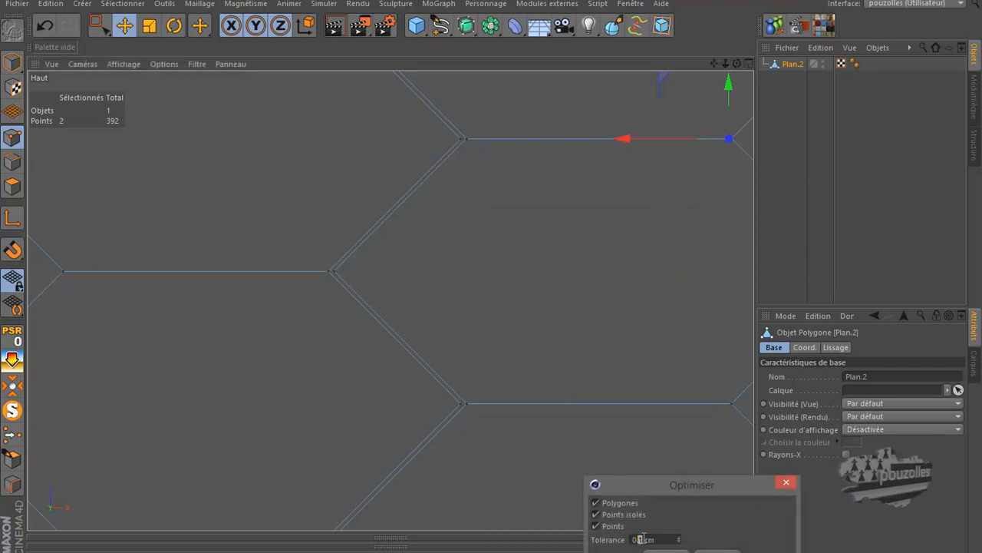
pyautogui.click(666, 550)
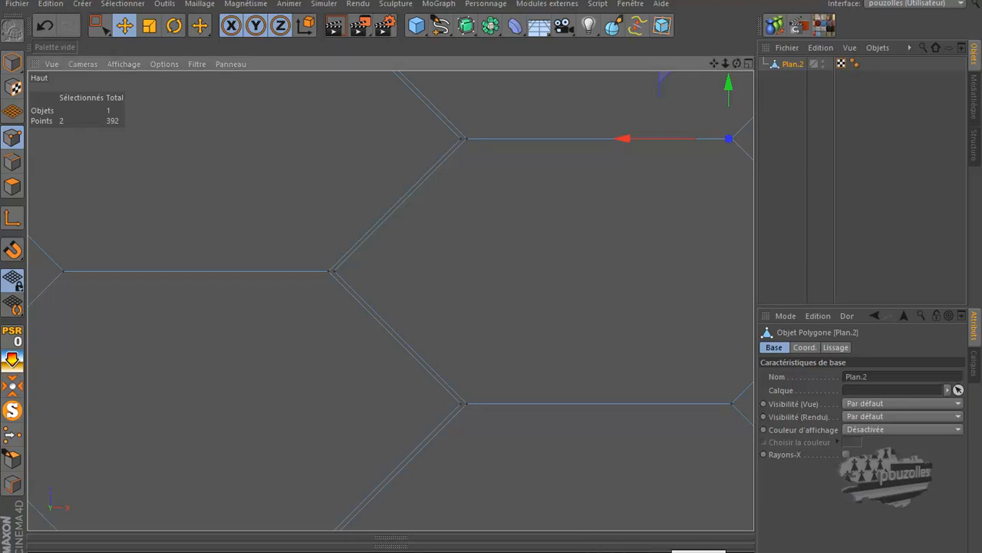
pyautogui.rightClick(506, 242)
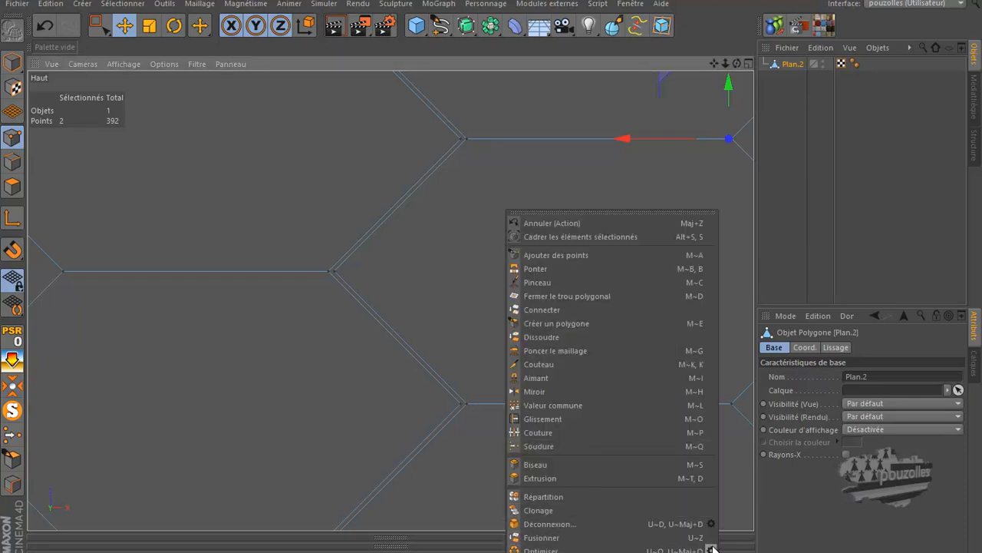
pyautogui.click(668, 549)
pyautogui.doubleClick(666, 539)
pyautogui.write('1')
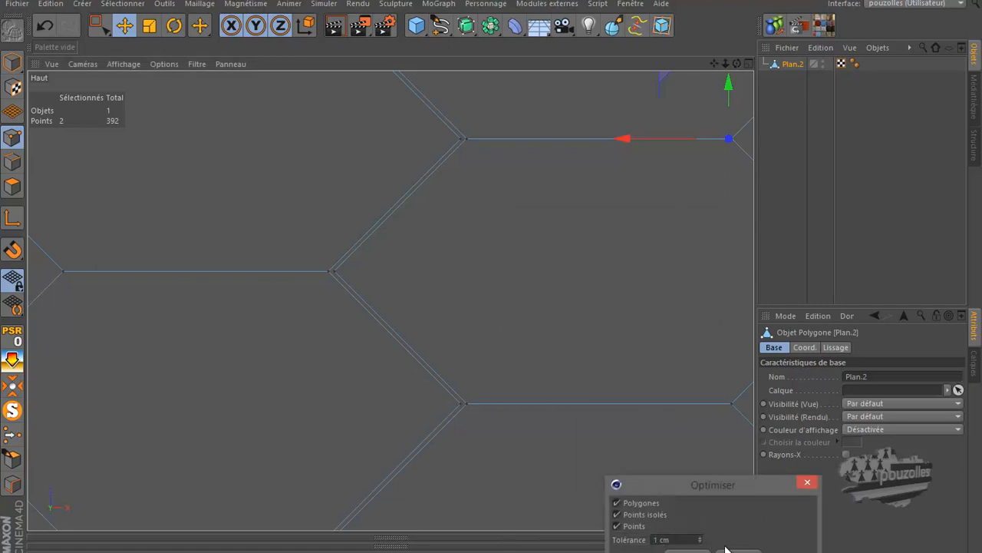
pyautogui.click(686, 552)
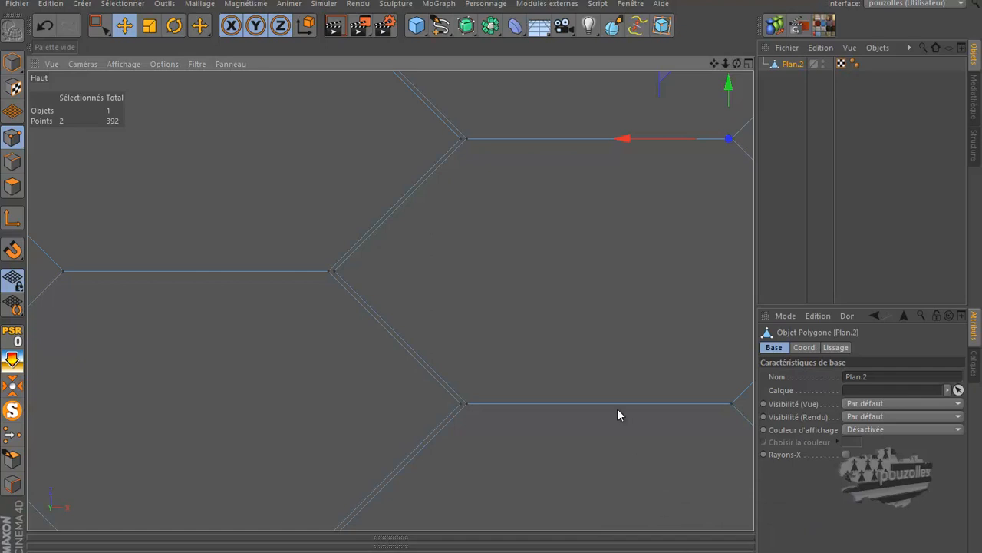
# - Try to weld the seam points by running Optimise with a tolerance of 5 cm
pyautogui.rightClick(542, 239)
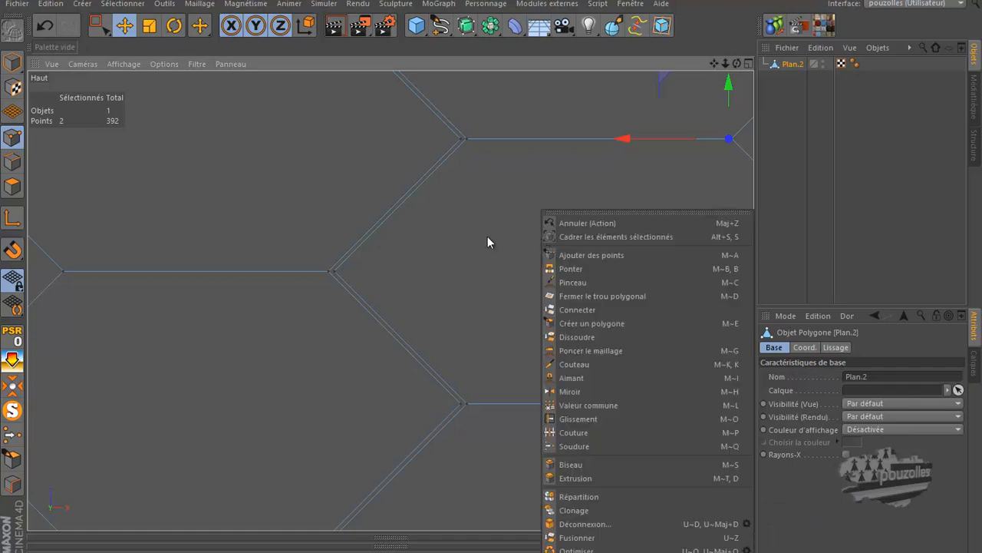
pyautogui.click(461, 205)
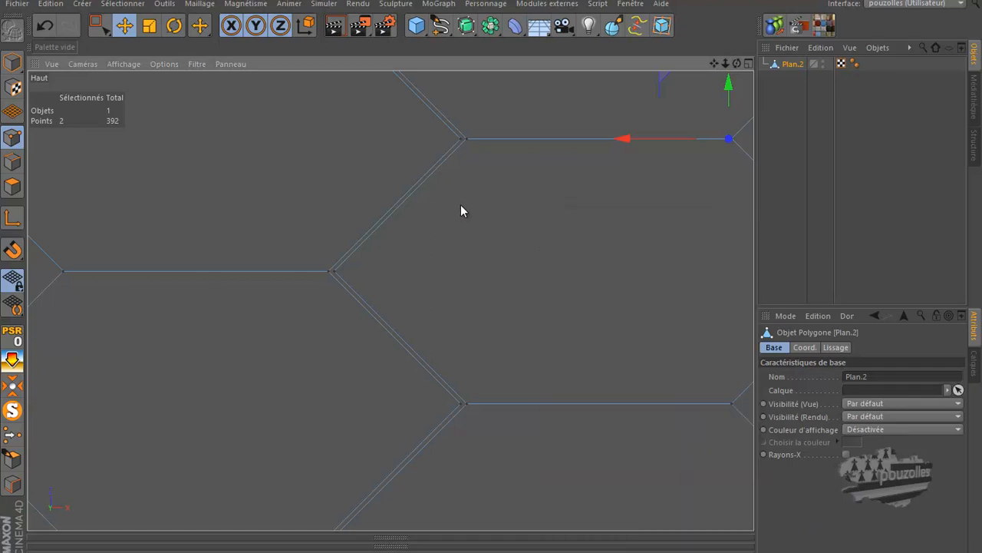
pyautogui.rightClick(460, 205)
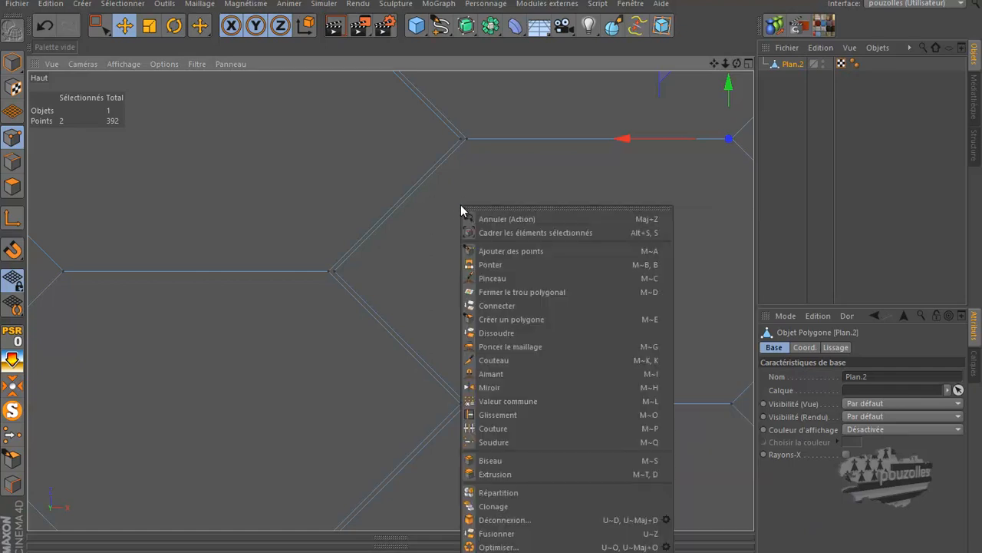
pyautogui.click(594, 547)
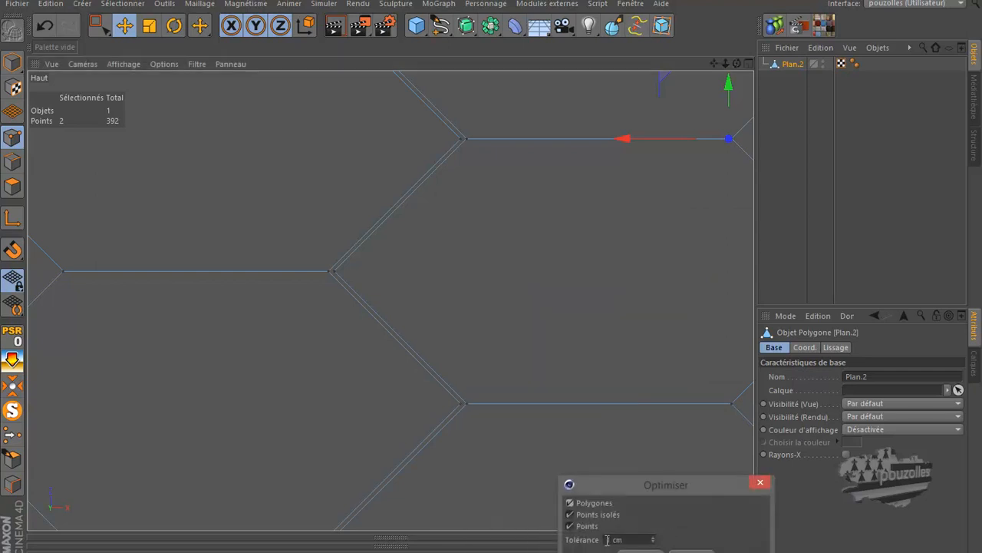
pyautogui.moveTo(614, 541); pyautogui.dragTo(608, 540)
pyautogui.write('5')
pyautogui.press('Return')
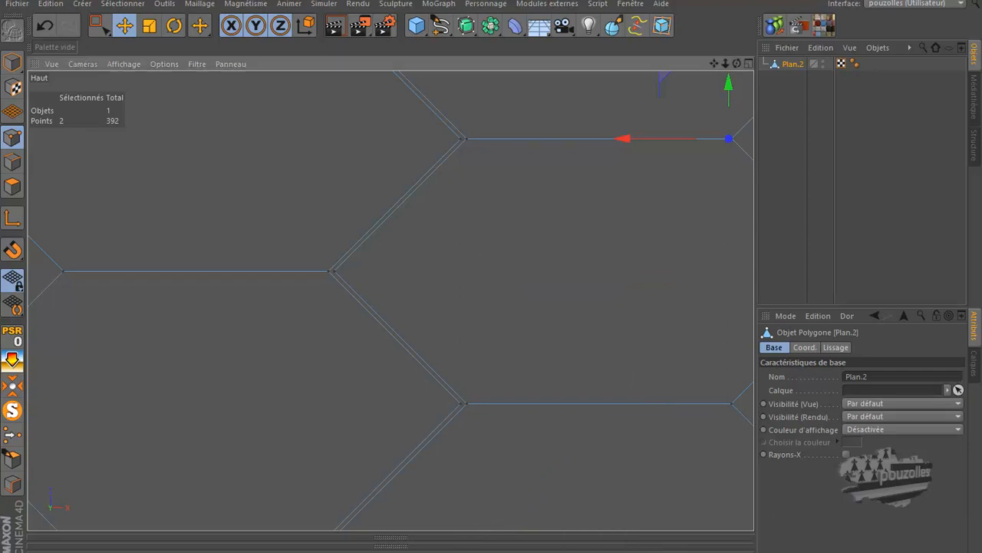
# - Try Optimise with only a single seam point selected, including with the 5 cm tolerance
pyautogui.moveTo(703, 165); pyautogui.dragTo(688, 180)
pyautogui.click(48, 26)
pyautogui.click(198, 160)
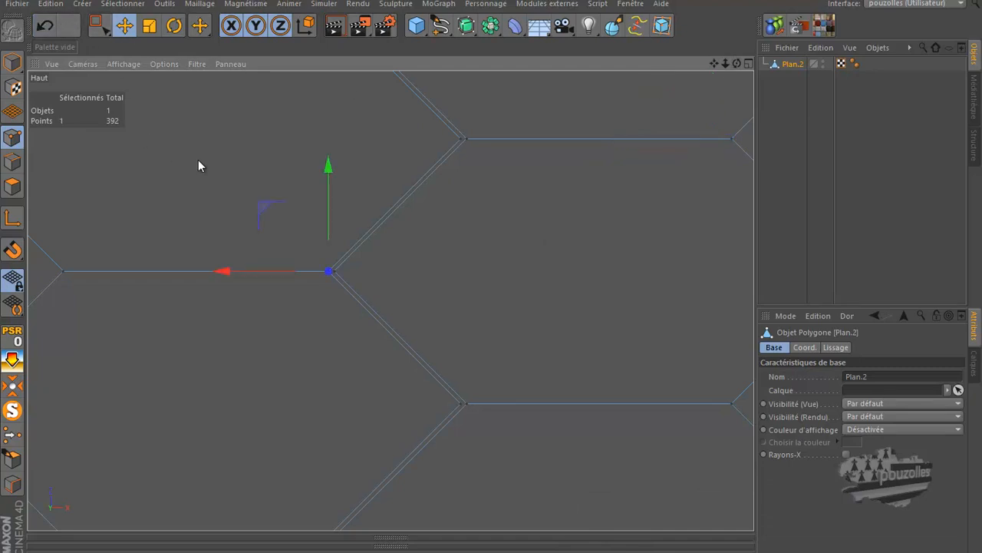
pyautogui.rightClick(526, 178)
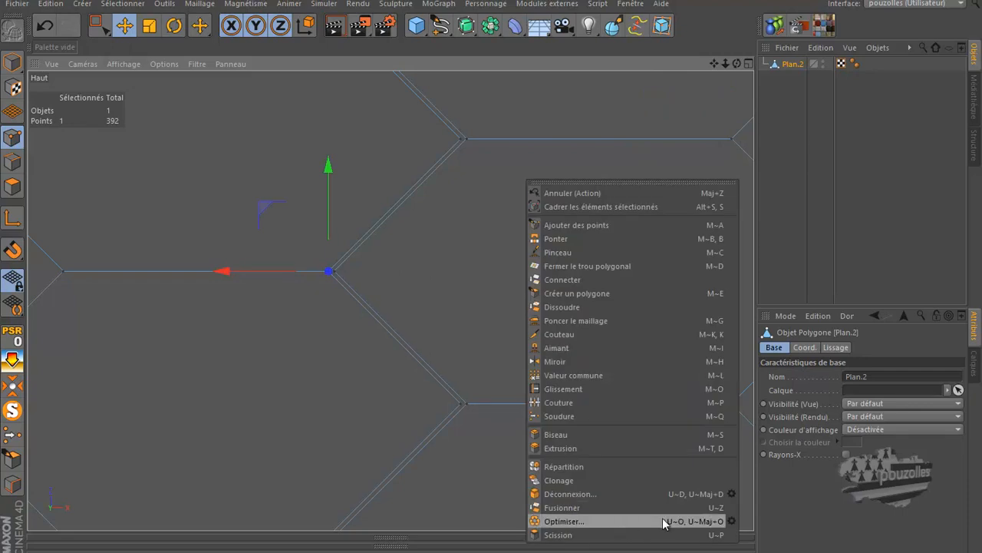
pyautogui.click(580, 523)
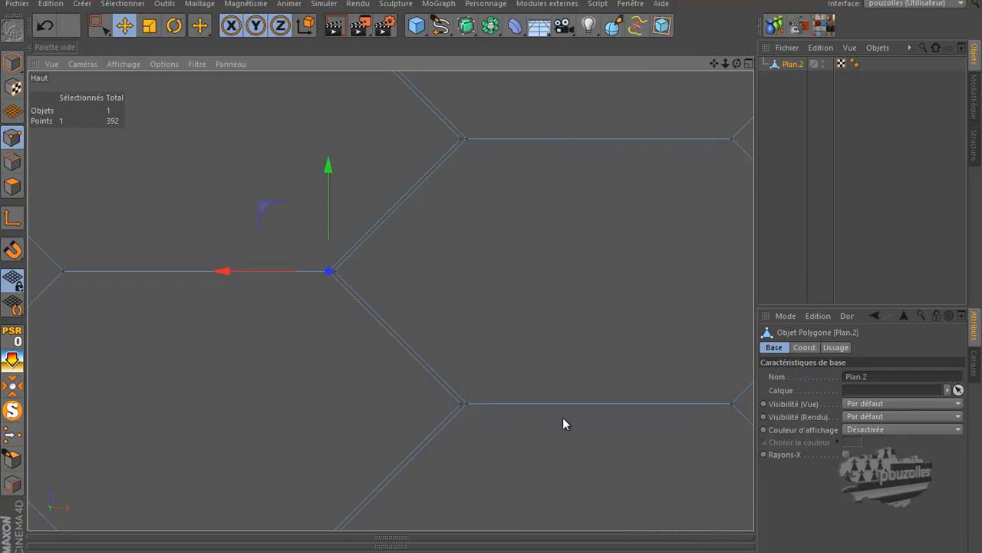
pyautogui.rightClick(525, 242)
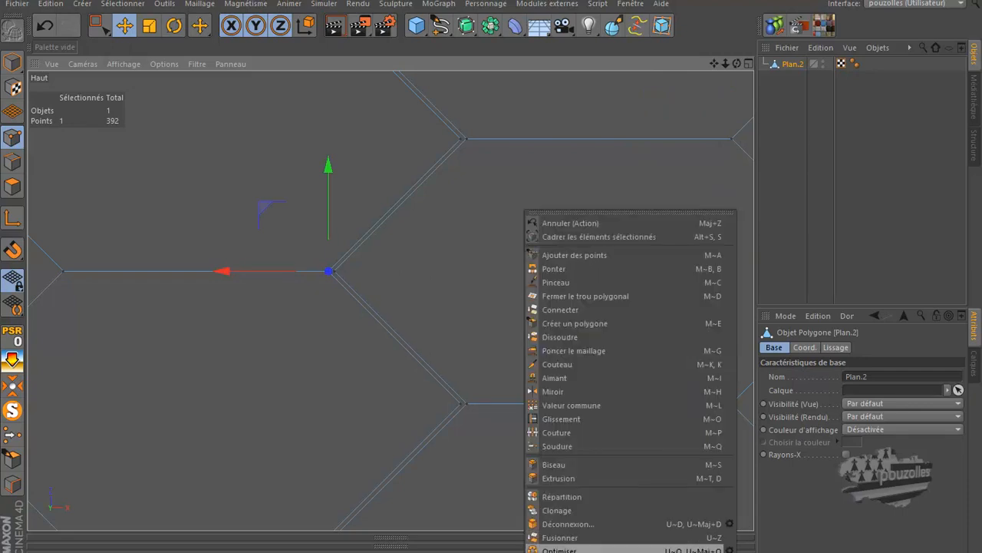
pyautogui.click(729, 549)
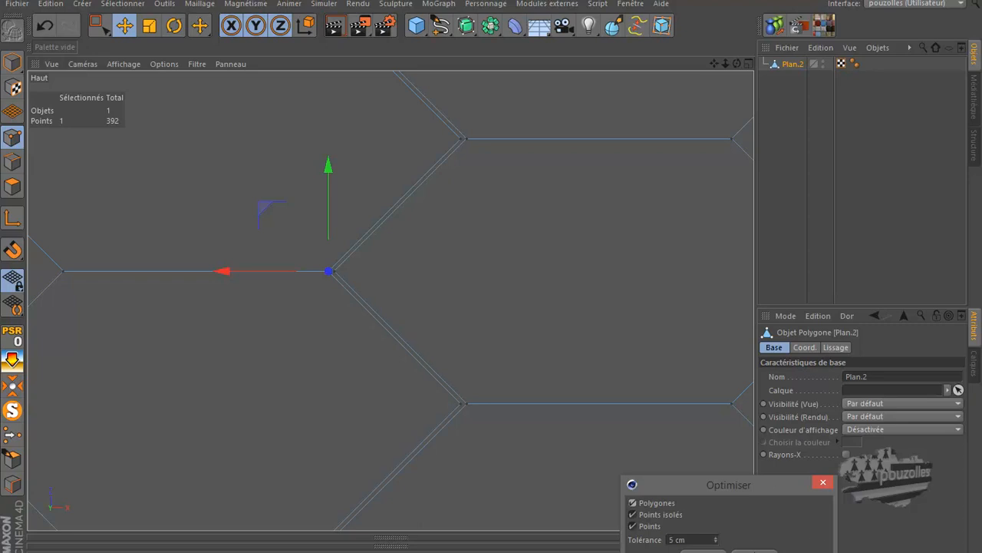
pyautogui.click(703, 551)
# - Deselect all points of the merged mesh, and undo the last two actions
pyautogui.click(98, 26)
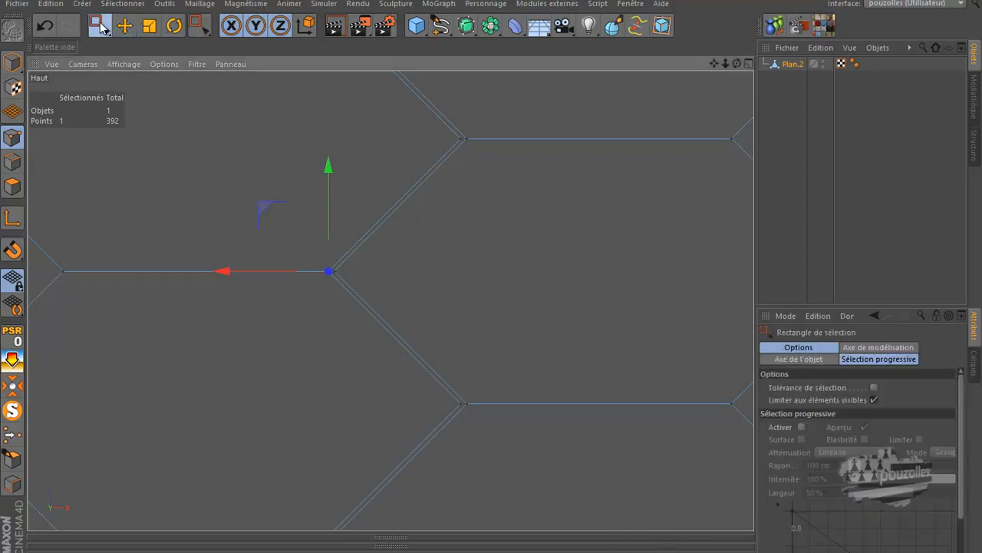
pyautogui.click(185, 159)
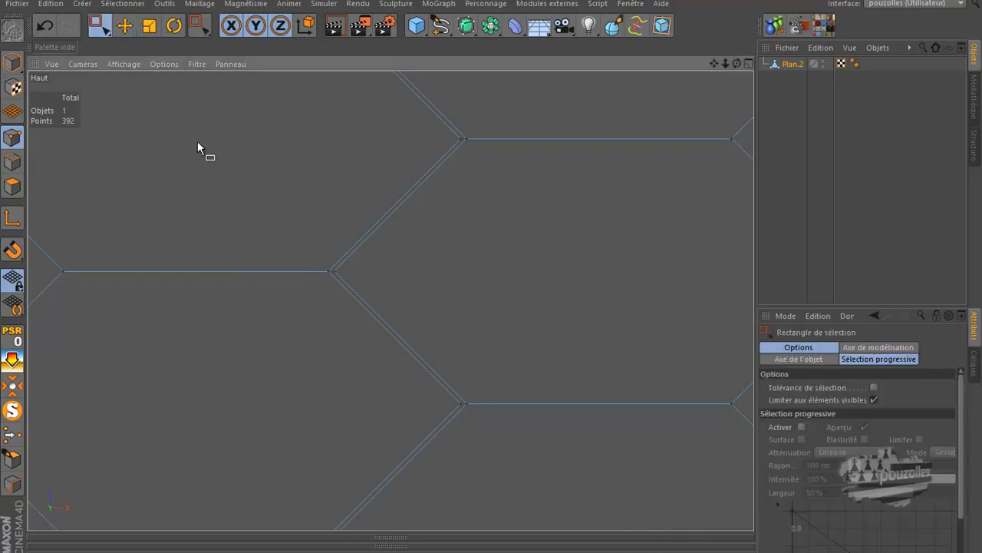
pyautogui.press('e')
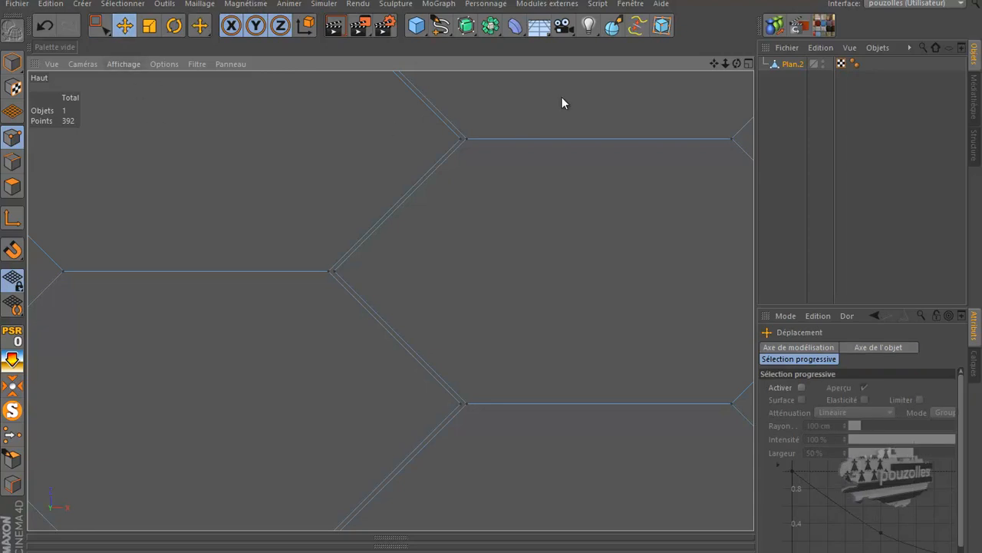
pyautogui.hotkey('ctrl', 'z')
pyautogui.hotkey('ctrl', 'z')
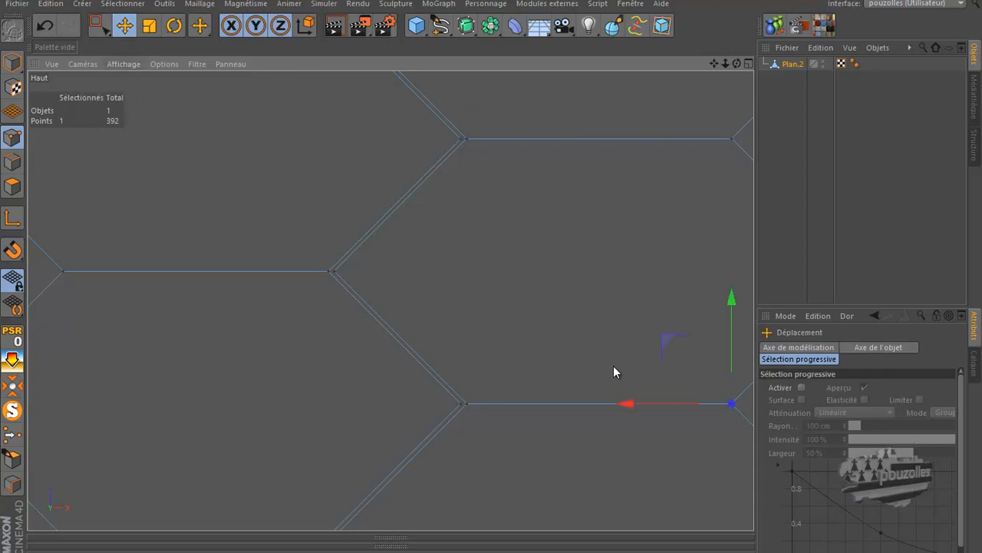
# - Undo the last action, deselect all points, and weld the merged mesh's seam by running Optimise on the whole mesh with a 5 cm tolerance
pyautogui.hotkey('ctrl', 'z')
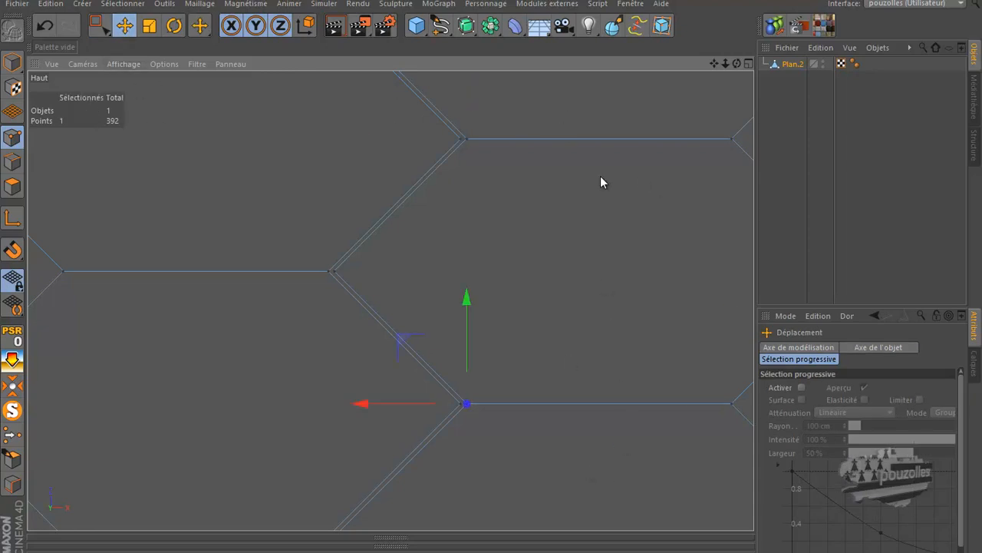
pyautogui.click(98, 25)
pyautogui.click(278, 198)
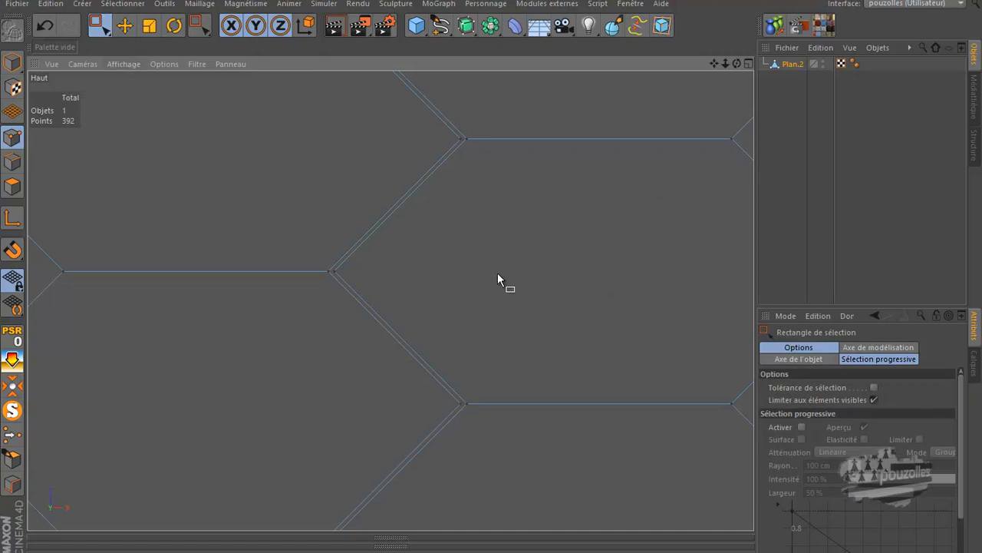
pyautogui.rightClick(497, 246)
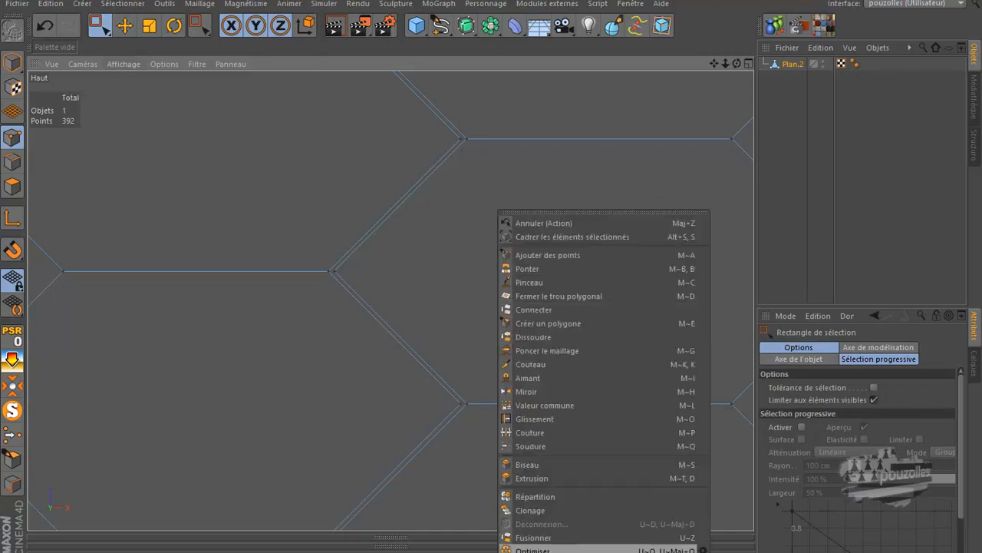
pyautogui.click(703, 549)
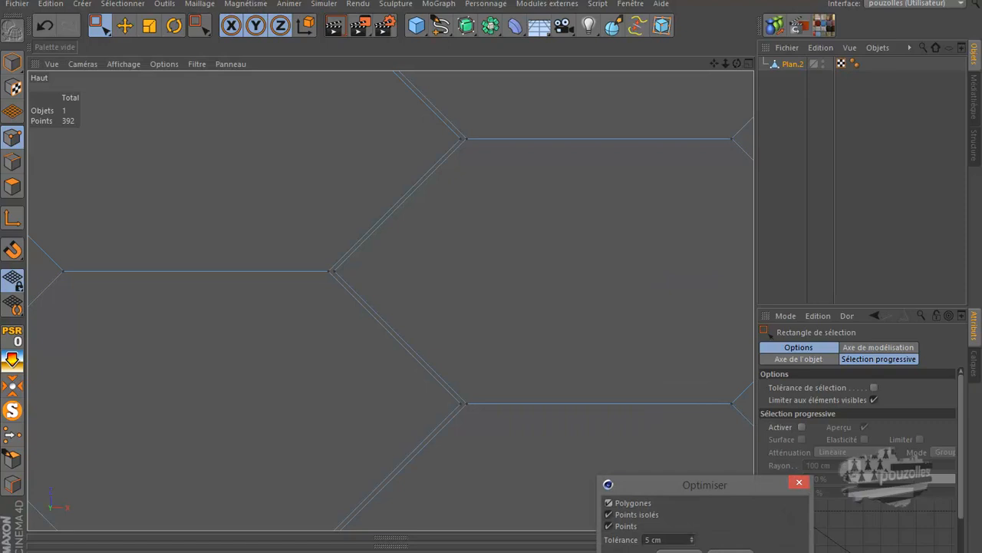
pyautogui.click(679, 549)
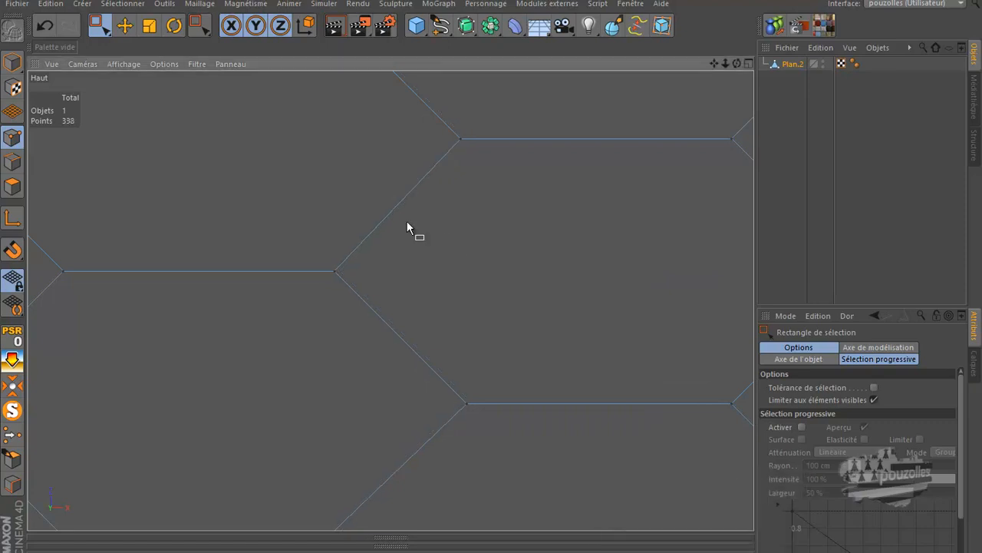
# - Run Optimise again on the whole mesh with the tolerance set to 0.01 cm
pyautogui.rightClick(178, 119)
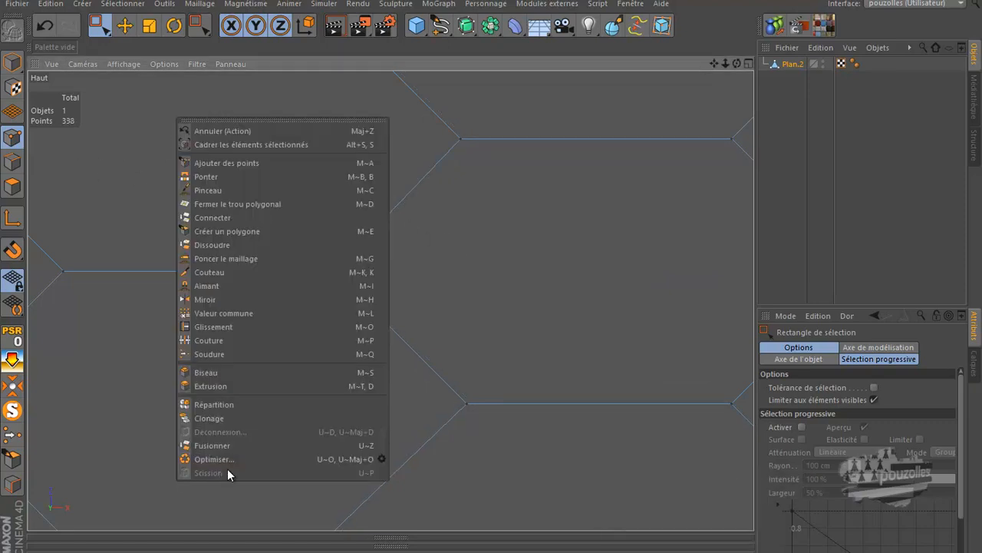
pyautogui.click(381, 459)
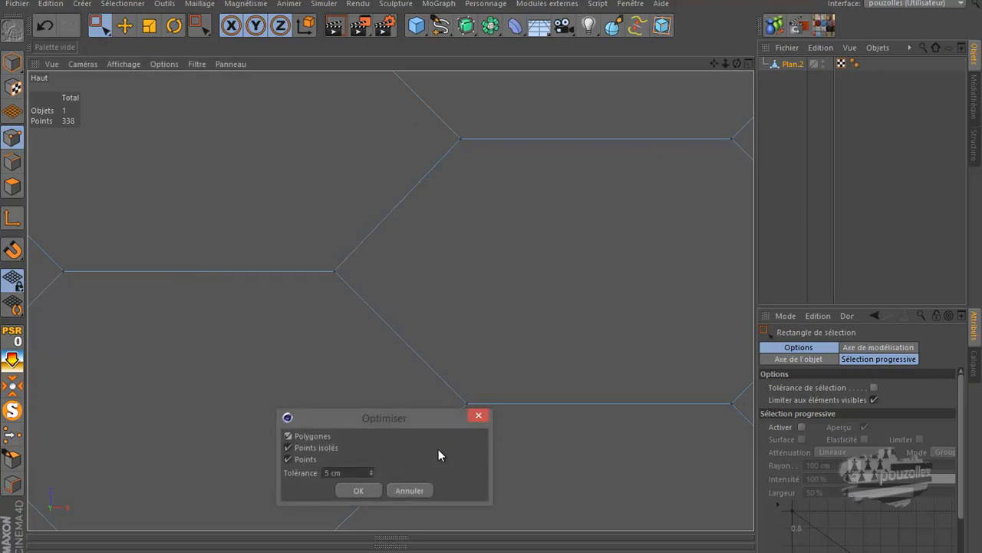
pyautogui.doubleClick(333, 472)
pyautogui.write('0.01')
pyautogui.click(370, 492)
# - Inspect the welded honeycomb as a whole in the top view and in an enlarged perspective view
pyautogui.scroll(-2, 459, 269)
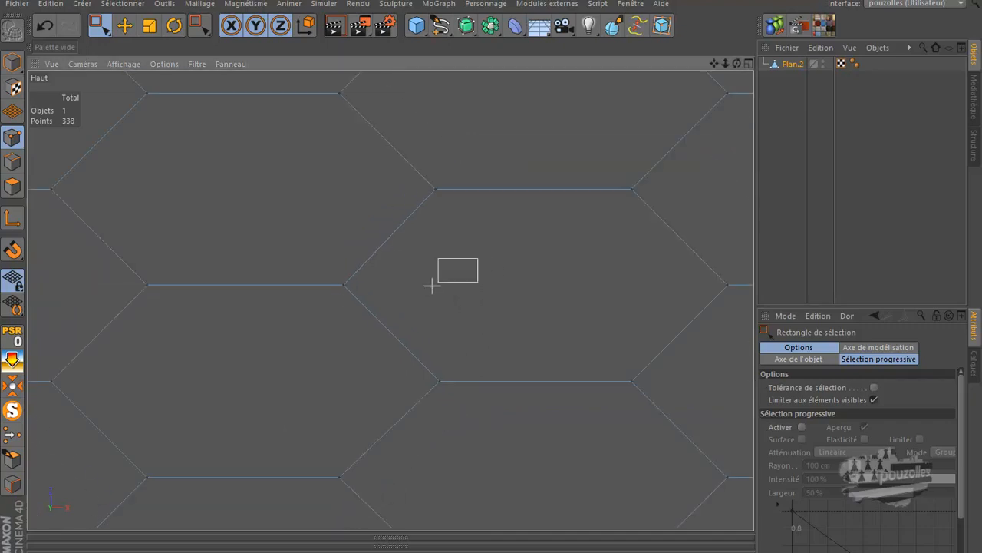
pyautogui.click(125, 26)
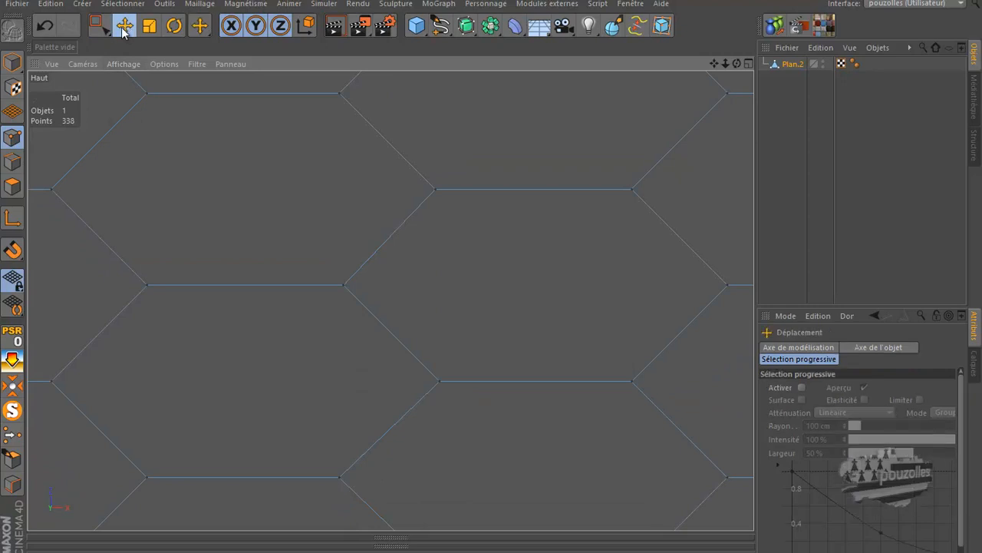
pyautogui.scroll(-1, 201, 240)
pyautogui.scroll(-5, 279, 283)
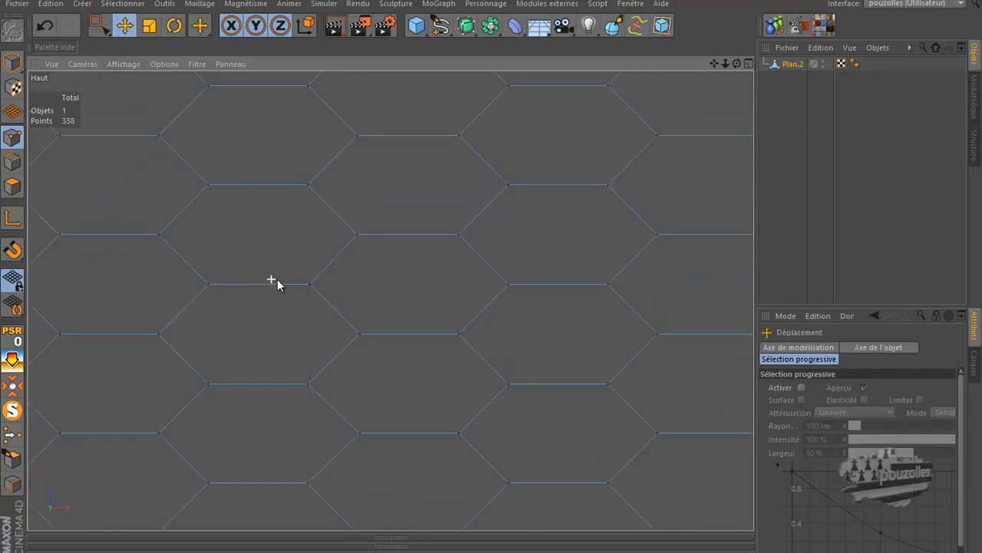
pyautogui.scroll(-6, 330, 301)
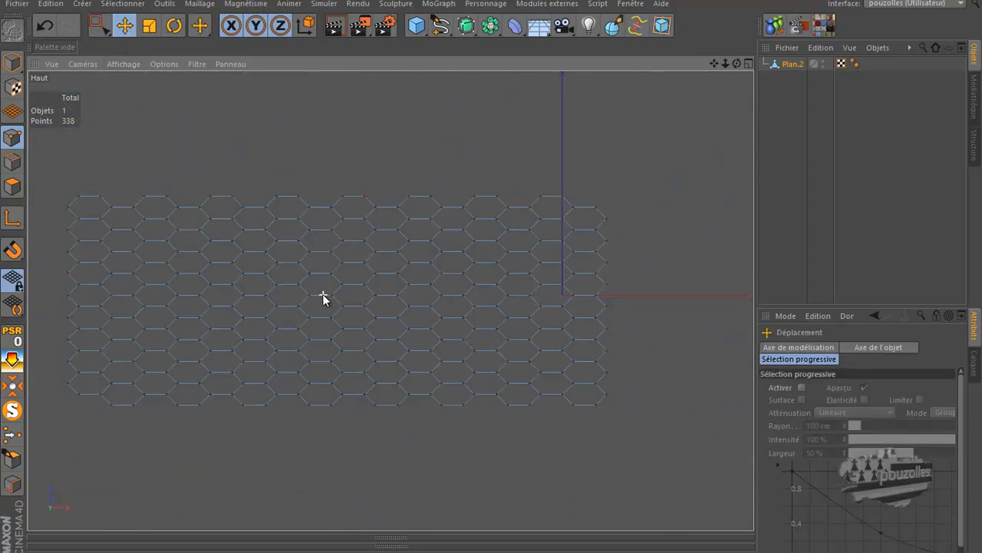
pyautogui.click(518, 243)
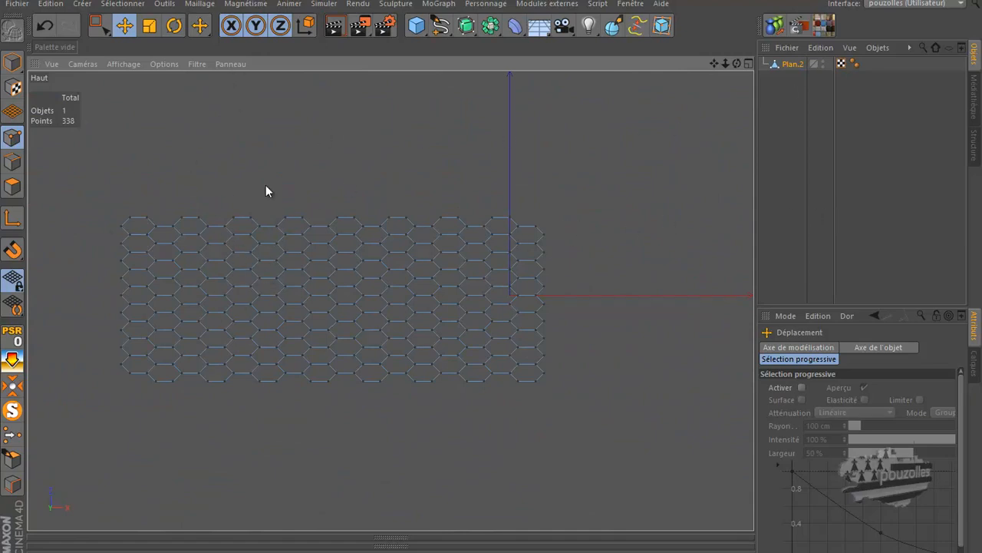
pyautogui.middleClick(152, 172)
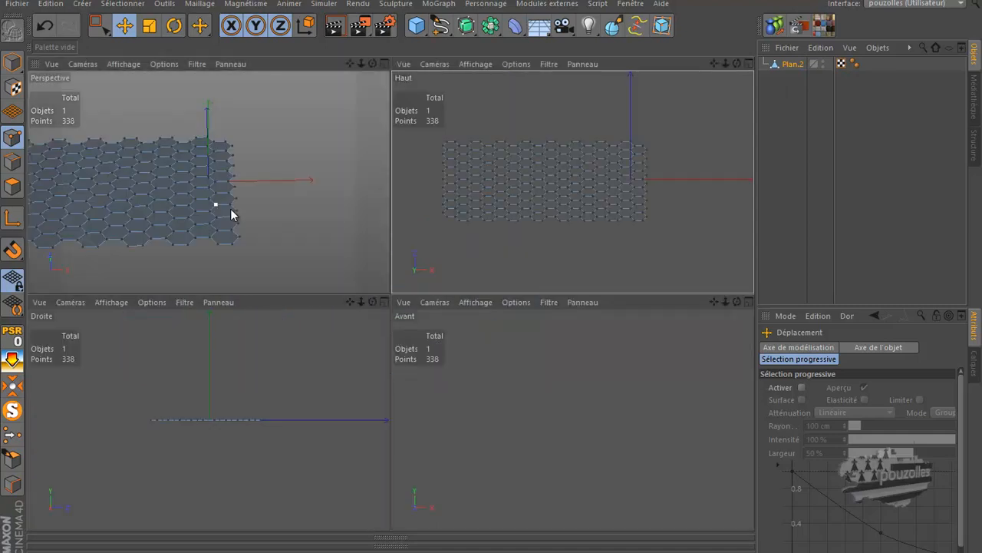
pyautogui.middleClick(300, 214)
pyautogui.scroll(-5, 468, 221)
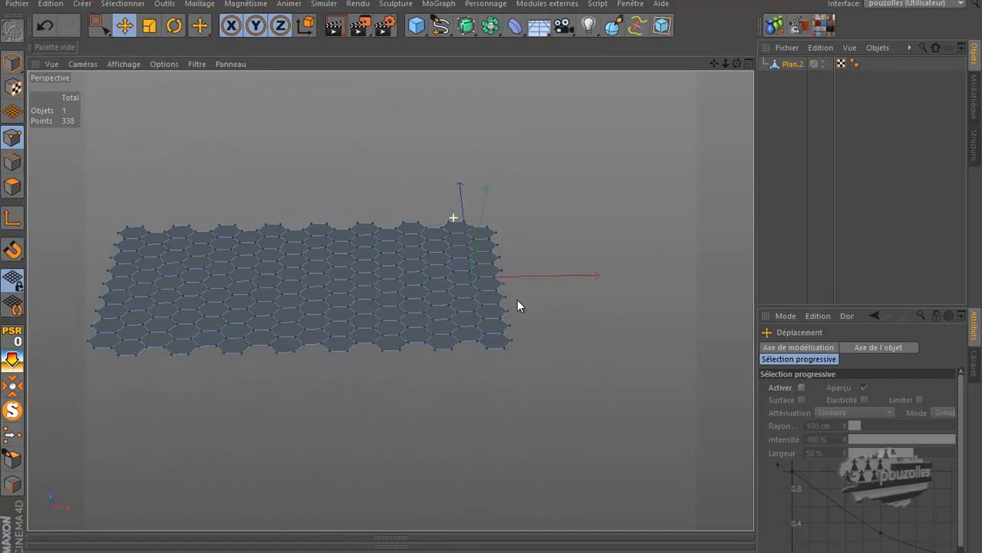
pyautogui.scroll(4, 244, 299)
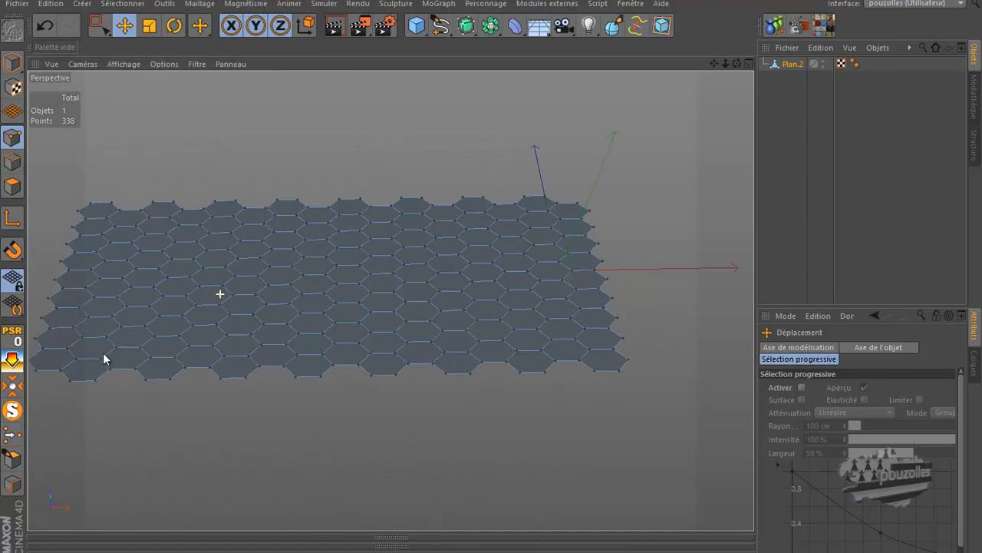
pyautogui.moveTo(718, 63); pyautogui.dragTo(508, 281)
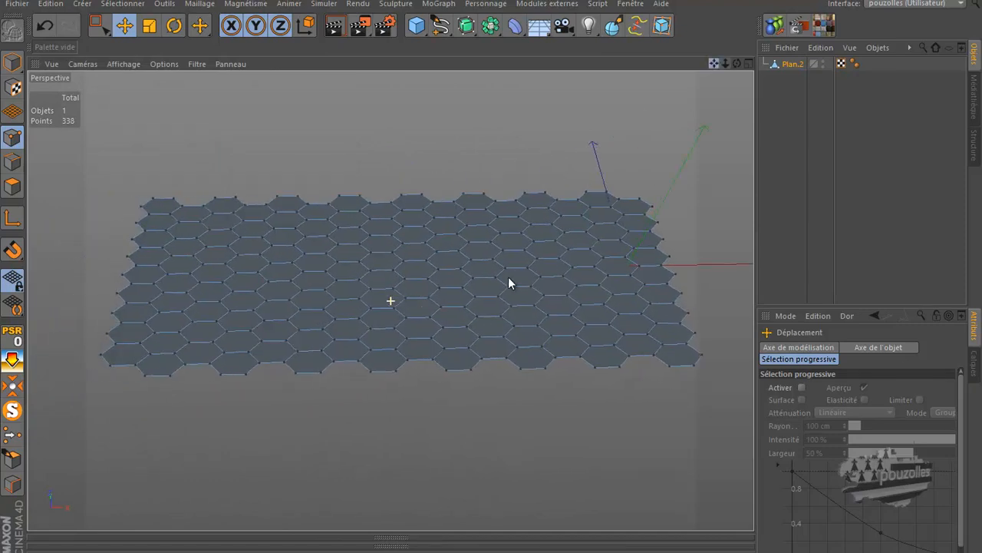
pyautogui.scroll(1, 456, 229)
pyautogui.scroll(1, 456, 232)
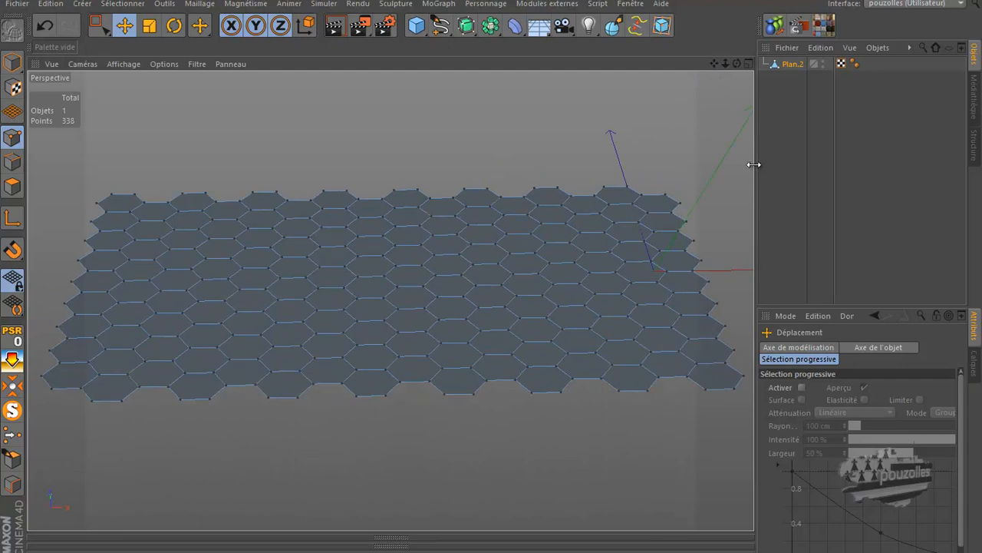
pyautogui.moveTo(754, 164); pyautogui.dragTo(859, 167)
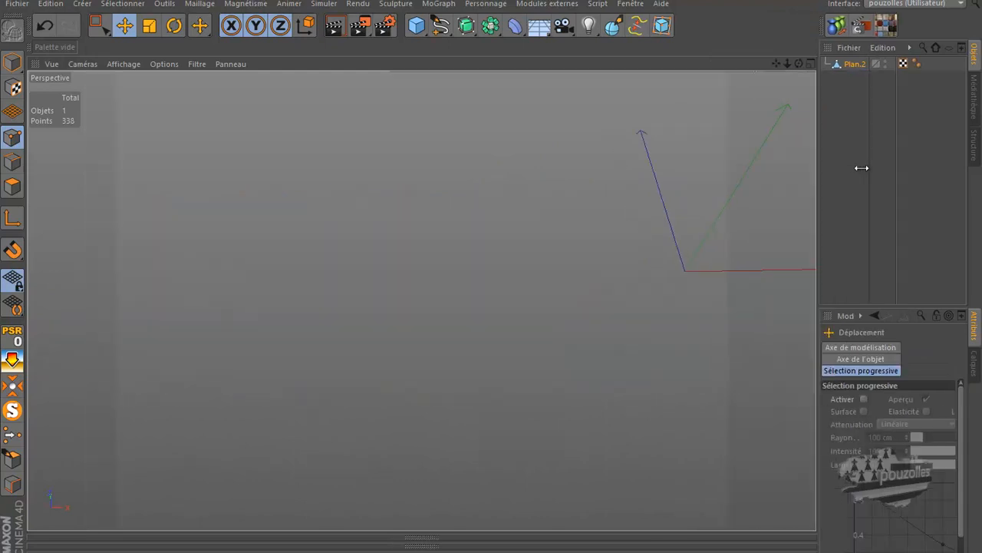
# - Select all polygons of the honeycomb mesh and activate the inner extrusion tool for them
pyautogui.click(13, 186)
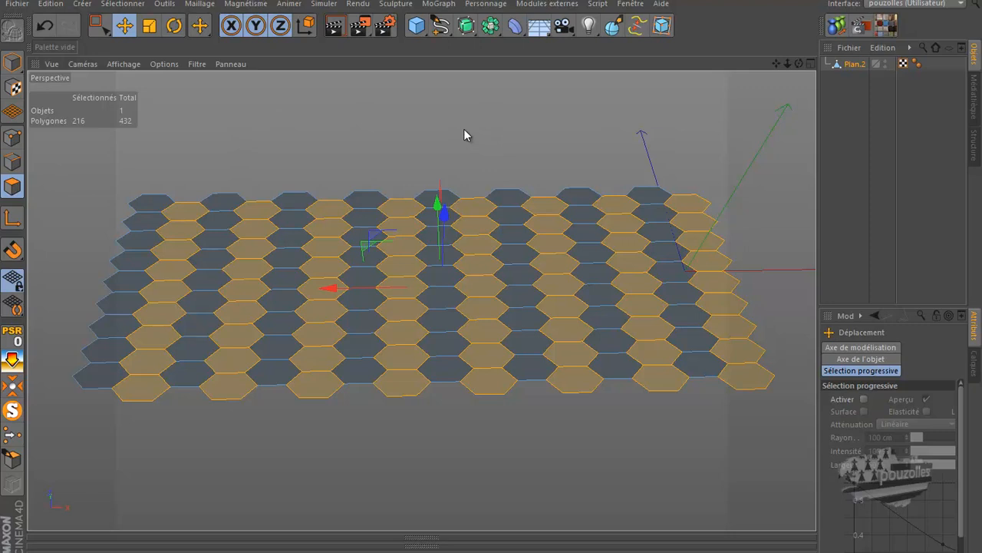
pyautogui.hotkey('ctrl', 'a')
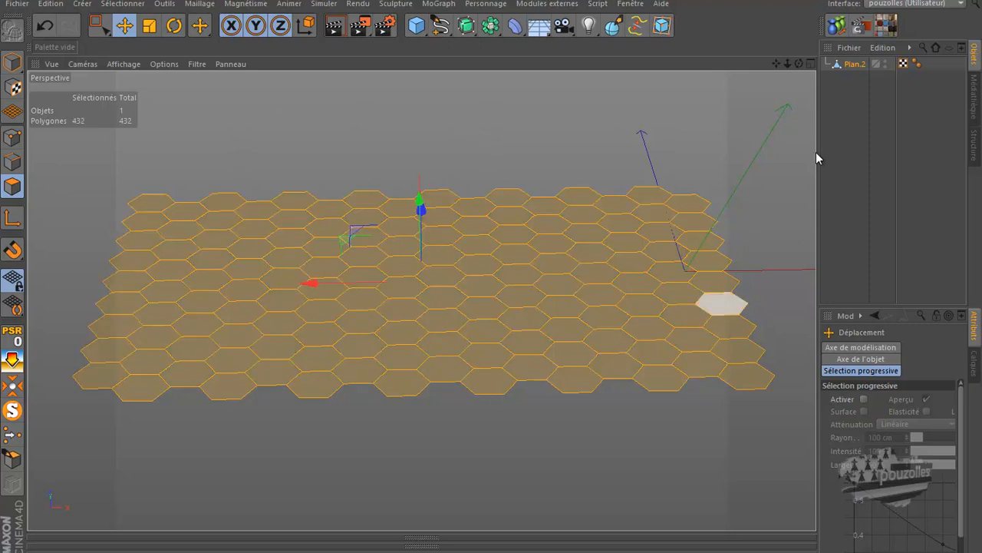
pyautogui.moveTo(776, 64); pyautogui.dragTo(495, 282)
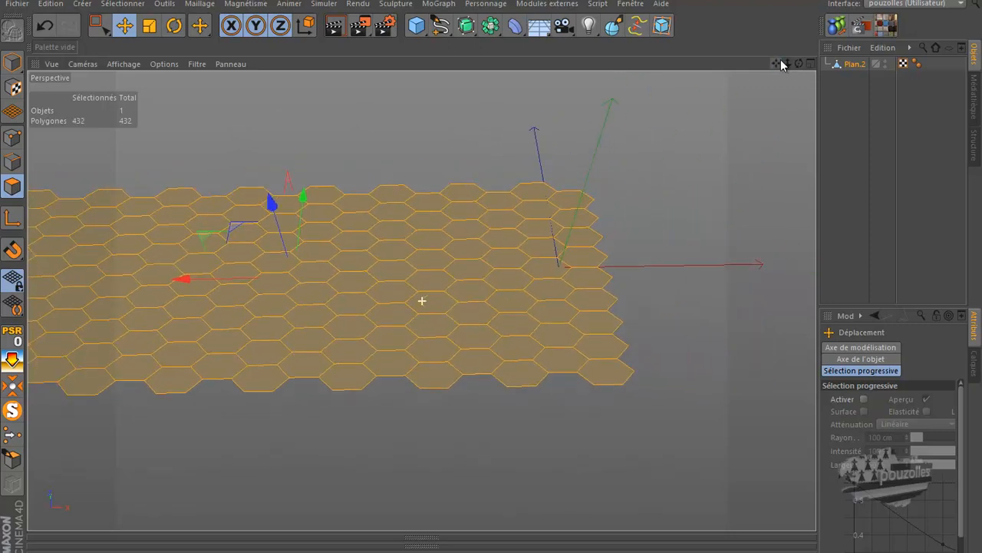
pyautogui.moveTo(793, 64); pyautogui.dragTo(538, 338)
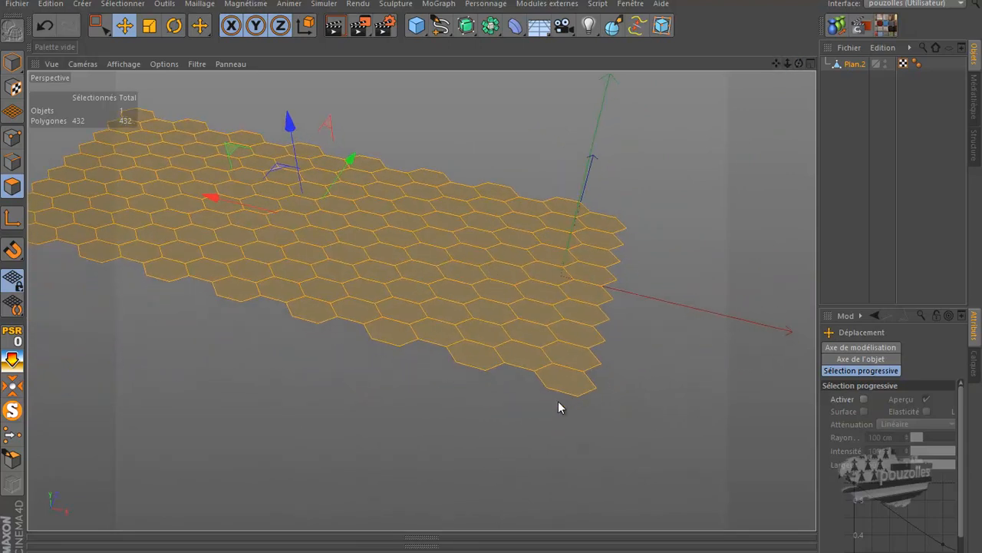
pyautogui.moveTo(574, 366)
pyautogui.keyDown('alt'); pyautogui.mouseDown(button='right')
pyautogui.moveTo(579, 410)
pyautogui.moveTo(579, 384)
pyautogui.mouseUp(button='right'); pyautogui.keyUp('alt')
pyautogui.scroll(1, 579, 385)
pyautogui.scroll(-2, 580, 384)
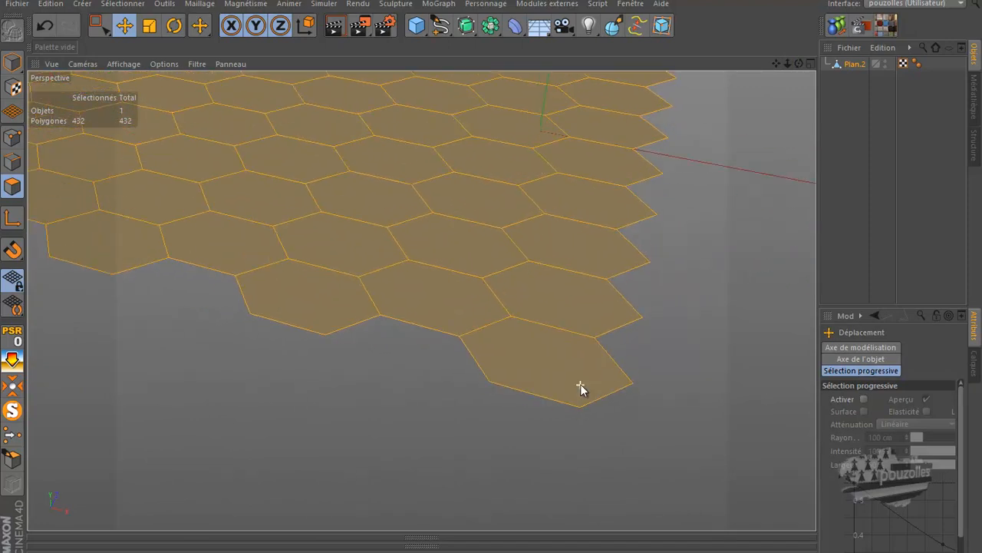
pyautogui.rightClick(354, 361)
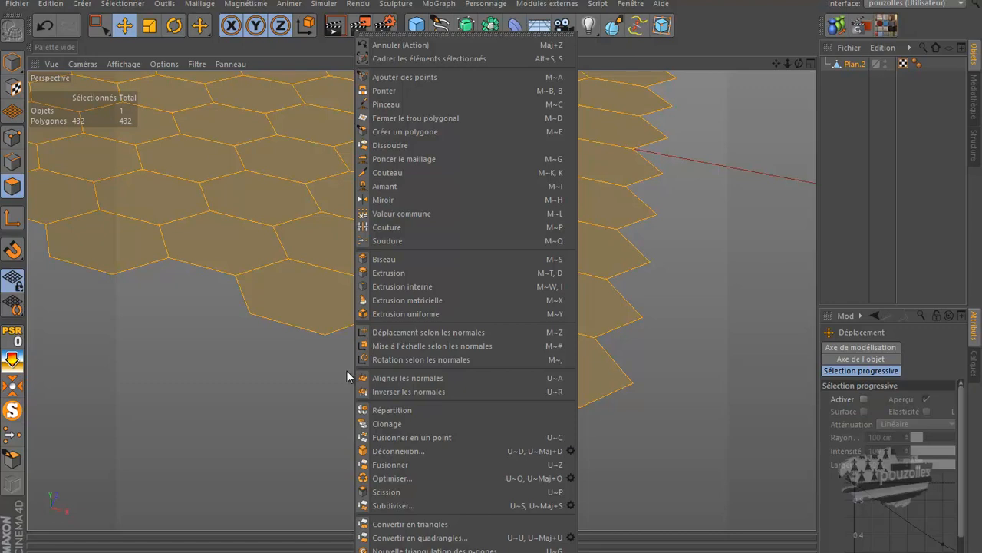
pyautogui.click(402, 286)
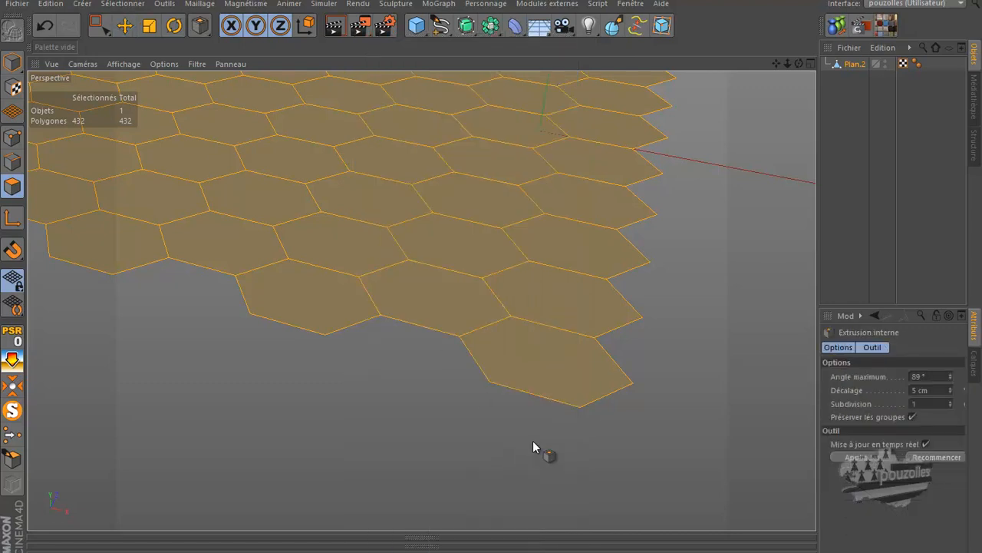
# - Try an inner extrusion of about 4.8 cm with the polygons kept as one group, and undo it
pyautogui.moveTo(532, 447); pyautogui.dragTo(491, 277)
pyautogui.keyDown('alt'); pyautogui.moveTo(610, 393); pyautogui.dragTo(714, 372, button='right'); pyautogui.keyUp('alt')
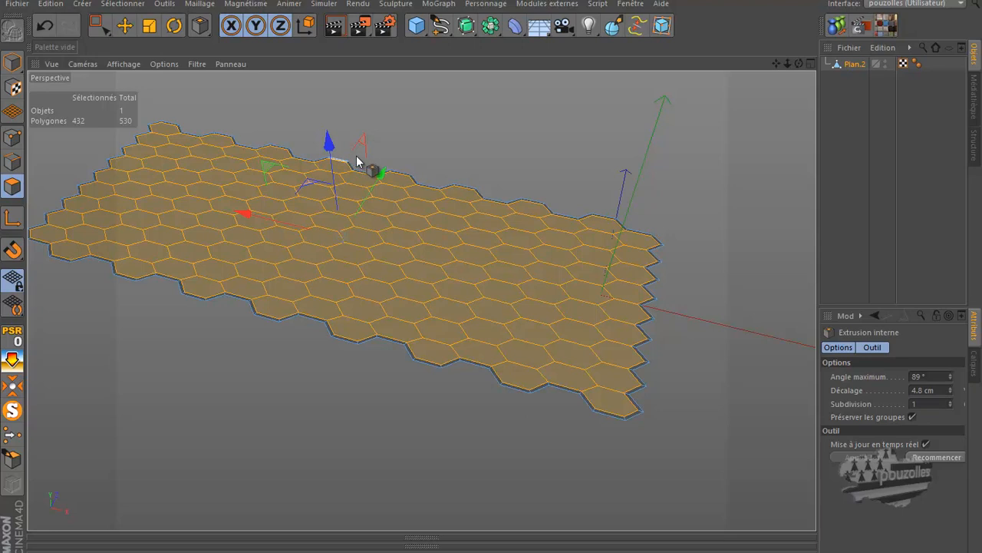
pyautogui.click(44, 25)
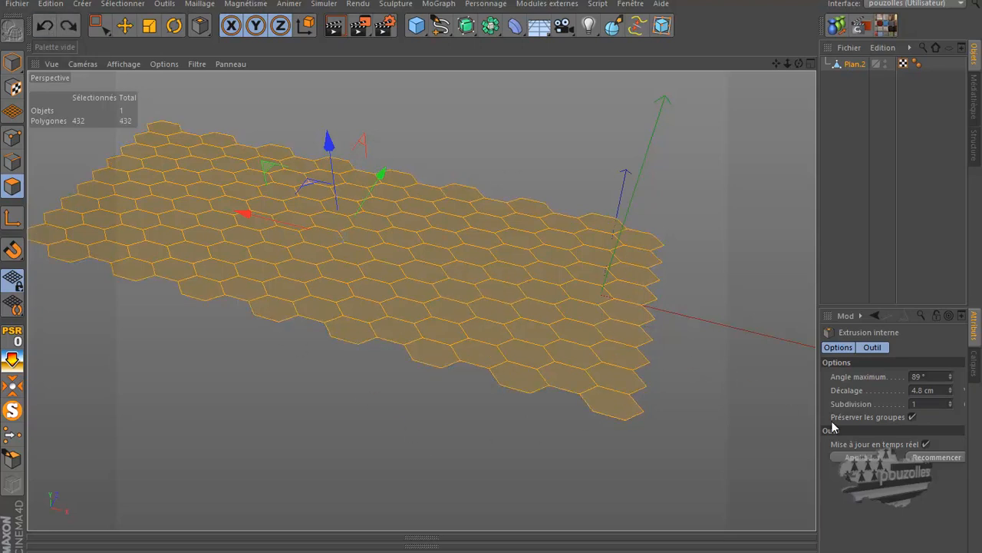
# - Inset every hexagon individually by about 4.3 cm with inner extrusion, with group preservation turned off
pyautogui.click(911, 417)
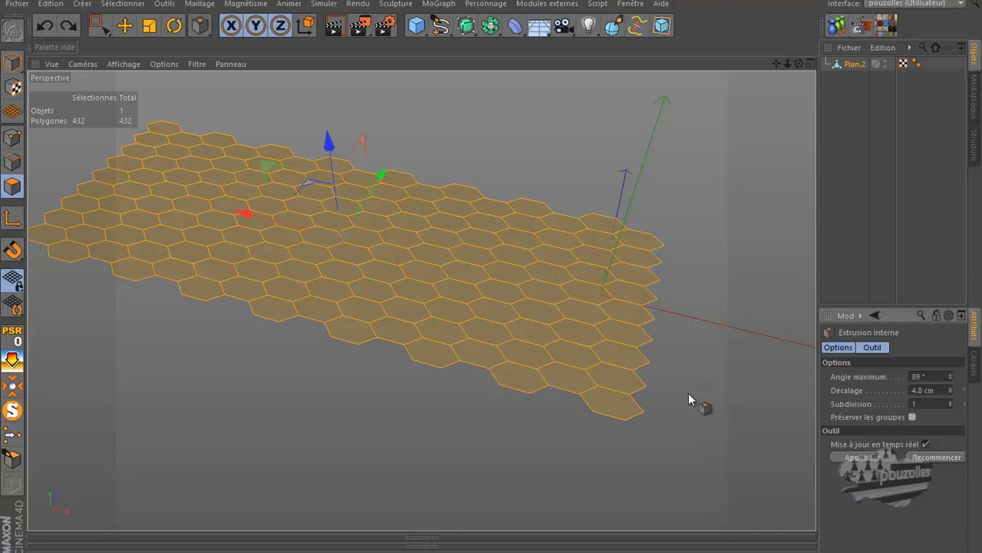
pyautogui.scroll(4, 688, 393)
pyautogui.scroll(5, 643, 412)
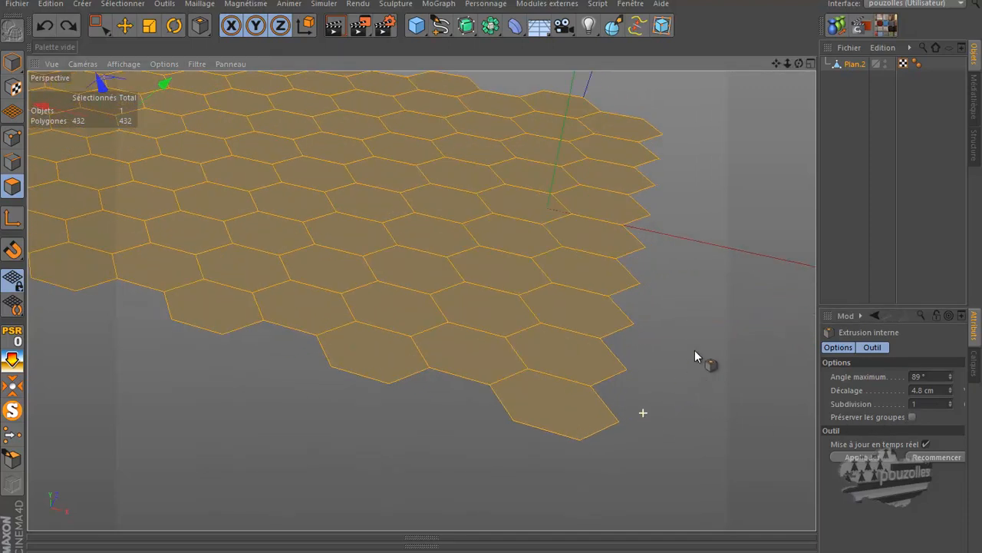
pyautogui.moveTo(489, 280)
pyautogui.mouseDown()
pyautogui.moveTo(499, 274)
pyautogui.moveTo(491, 278)
pyautogui.mouseUp()
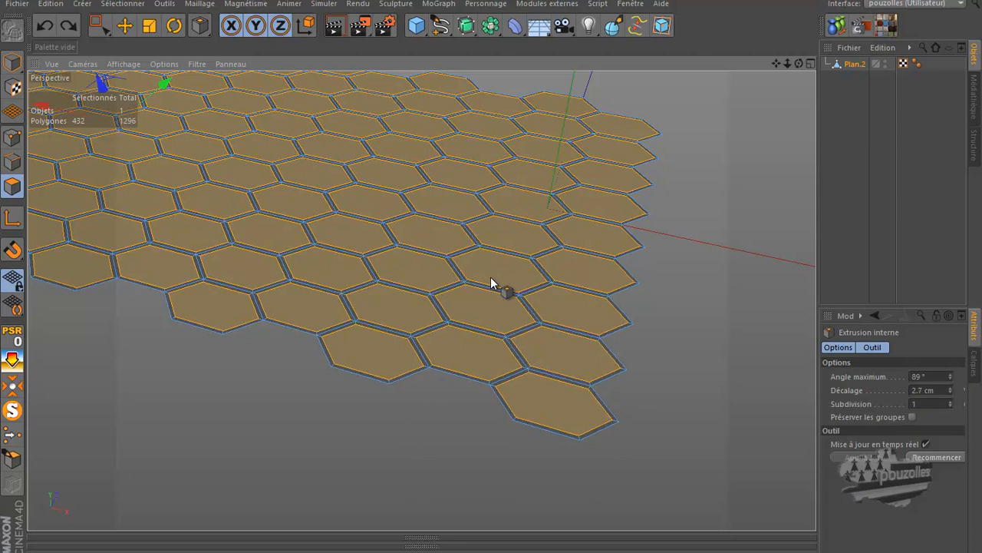
pyautogui.moveTo(491, 283); pyautogui.dragTo(491, 282)
# - Extrude the selected inner hexagons downward along the vertical direction to form deep honeycomb cells
pyautogui.moveTo(797, 62); pyautogui.dragTo(369, 180)
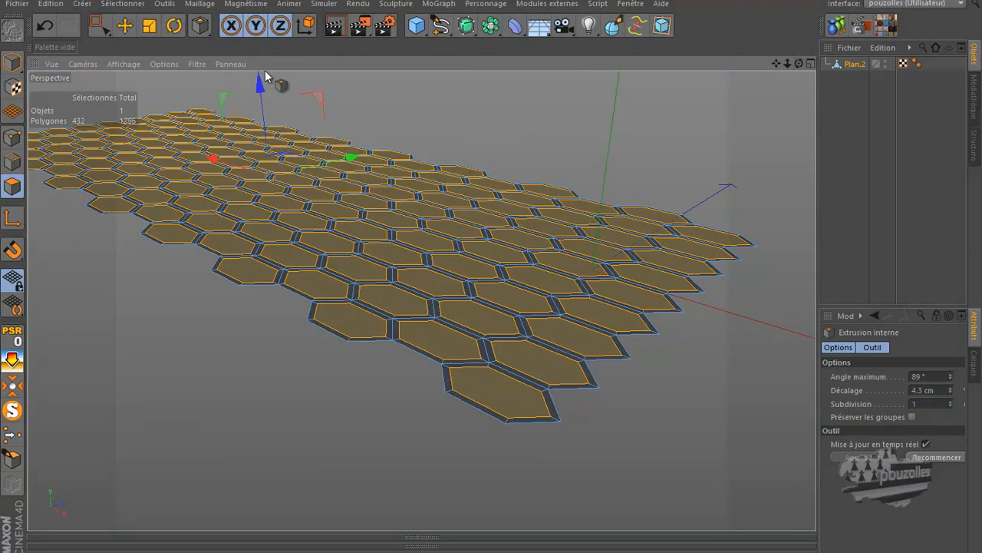
pyautogui.moveTo(260, 82); pyautogui.dragTo(261, 104)
pyautogui.moveTo(801, 64); pyautogui.dragTo(491, 285)
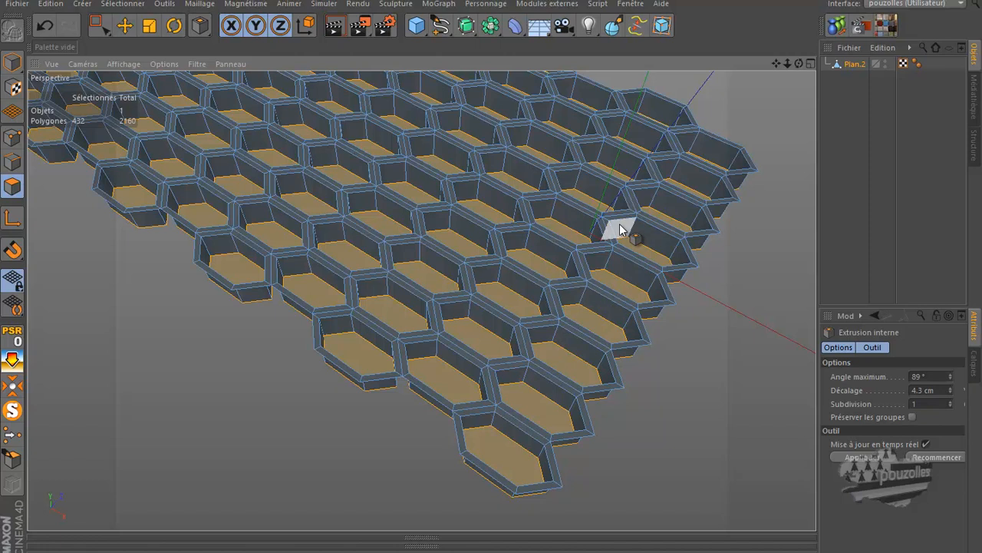
# - Add a Subdivision Surface, try it on the honeycomb by making Plan.2 its child, and move Plan.2 back out
pyautogui.click(466, 29)
pyautogui.click(518, 44)
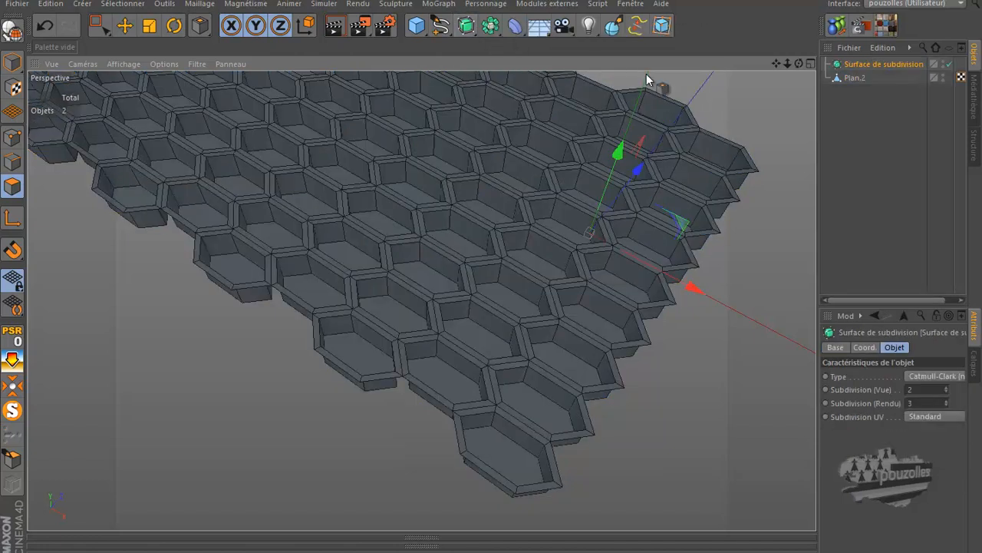
pyautogui.moveTo(853, 79); pyautogui.dragTo(867, 66)
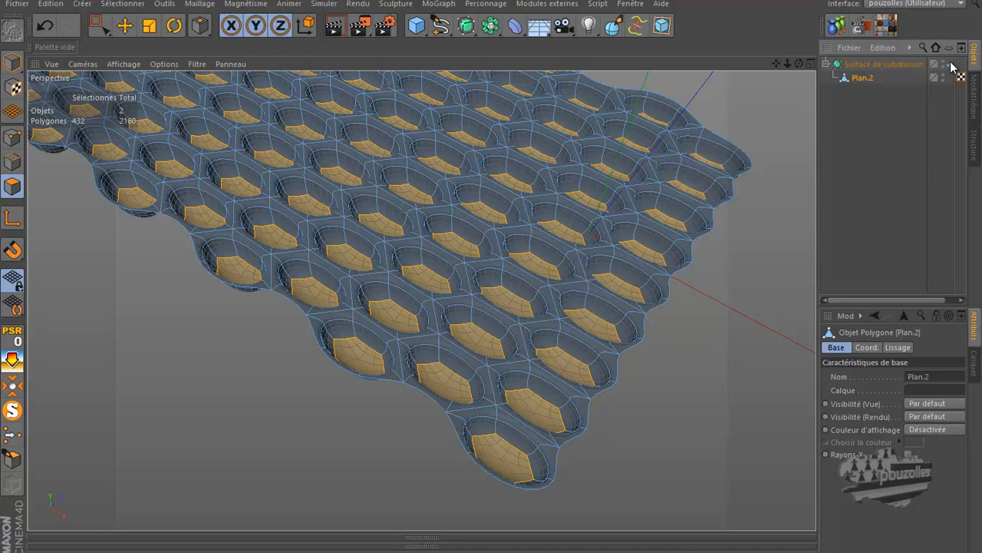
pyautogui.moveTo(882, 81)
pyautogui.mouseDown()
pyautogui.moveTo(856, 82)
pyautogui.moveTo(875, 92)
pyautogui.mouseUp()
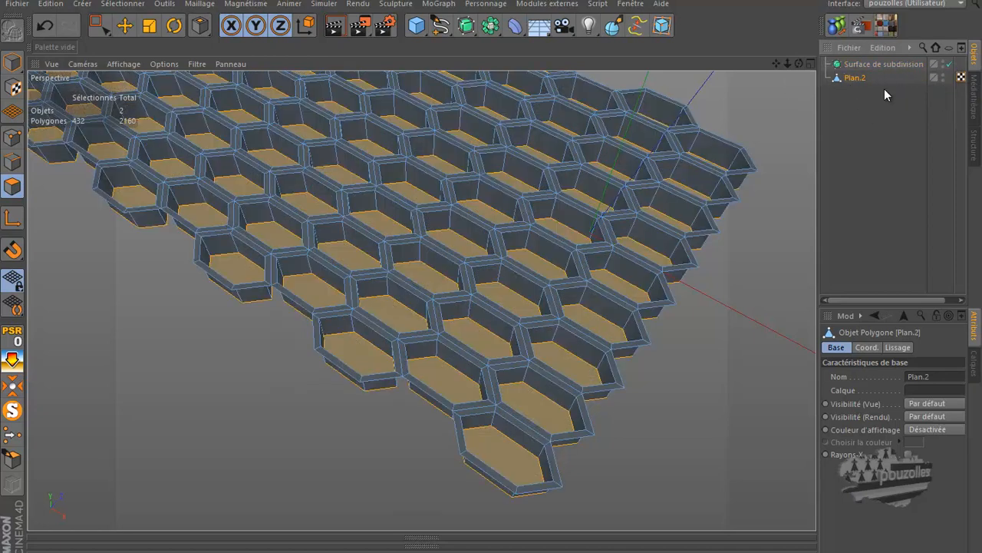
# - Delete the Subdivision Surface from the scene, keeping only the Plan.2 honeycomb selected
pyautogui.click(950, 64)
pyautogui.press('Delete')
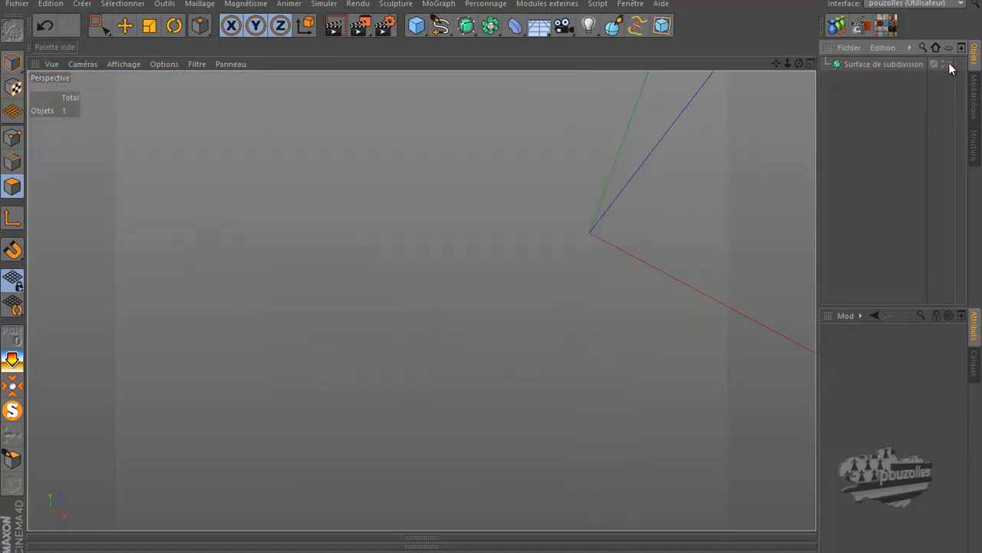
pyautogui.click(44, 26)
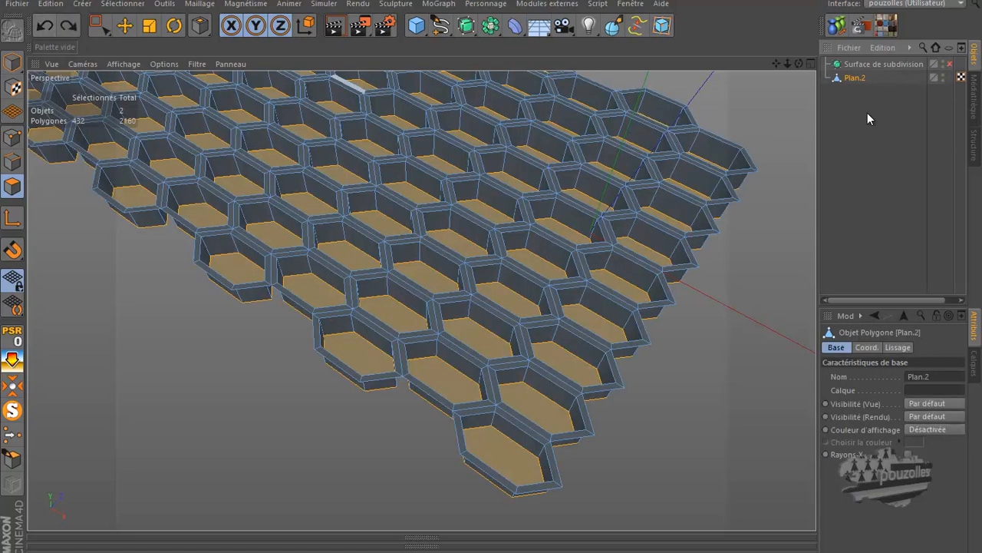
pyautogui.click(880, 63)
pyautogui.press('Delete')
pyautogui.click(865, 83)
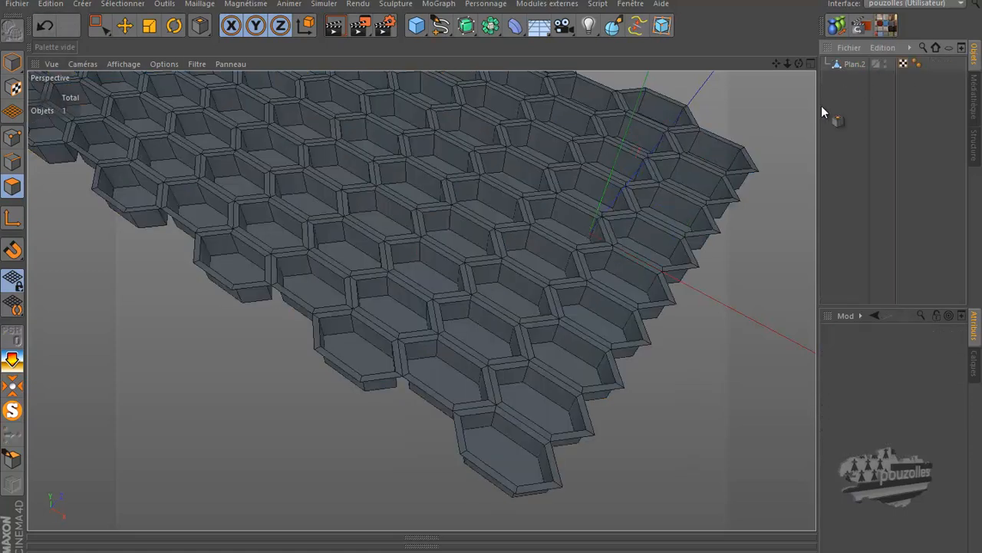
pyautogui.click(855, 64)
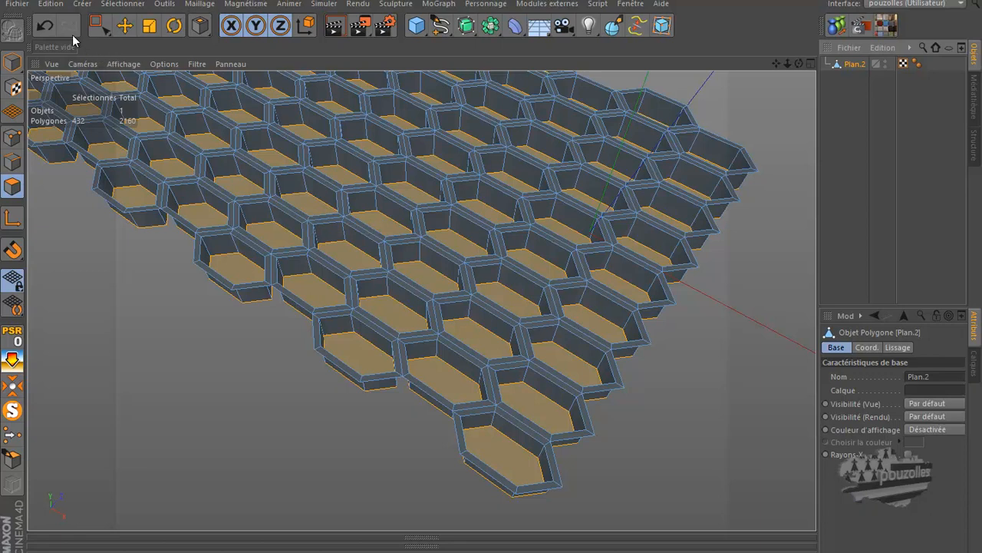
# - Undo back past the Subdivision Surface, downward extrusion and inset to the flat mesh of selected hexagons
pyautogui.click(44, 29)
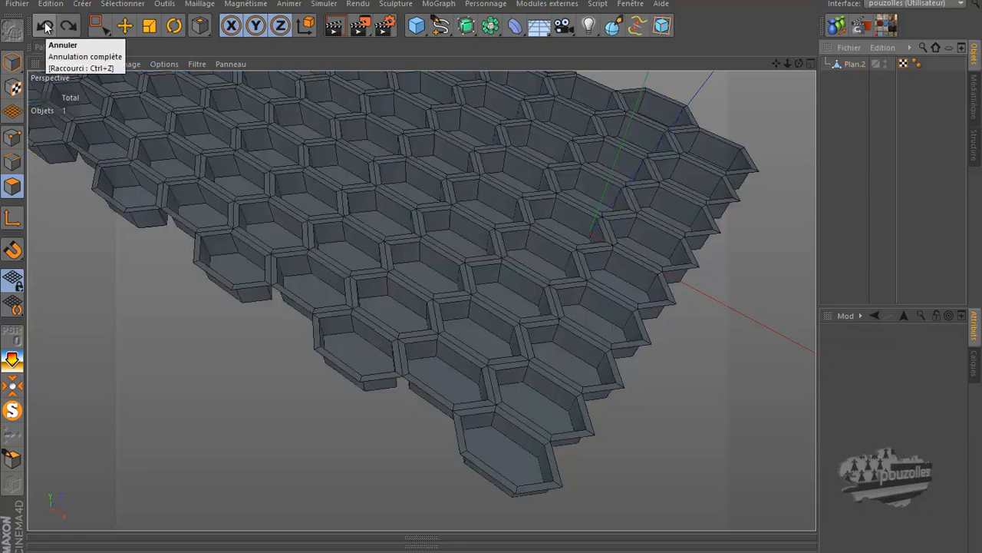
pyautogui.click(45, 28)
pyautogui.click(44, 28)
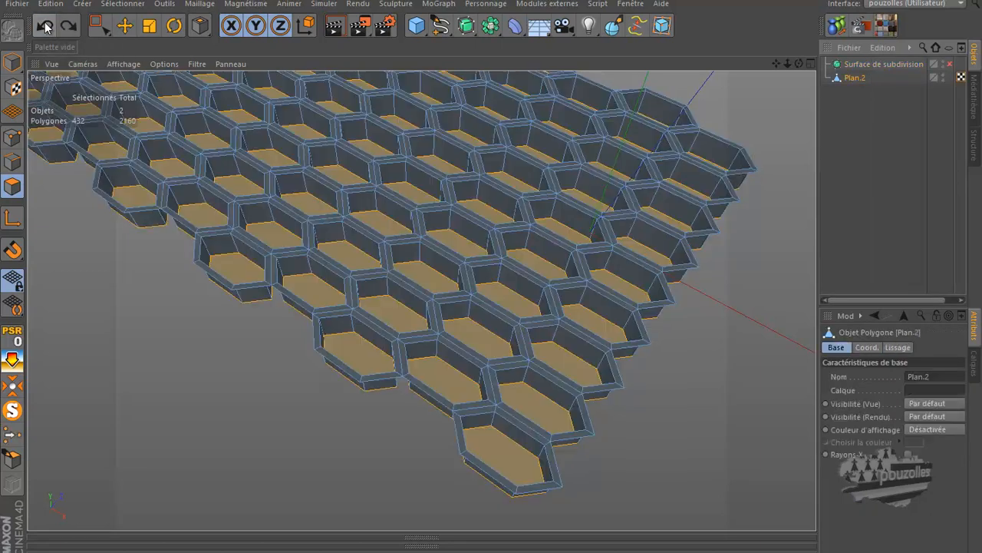
pyautogui.click(44, 29)
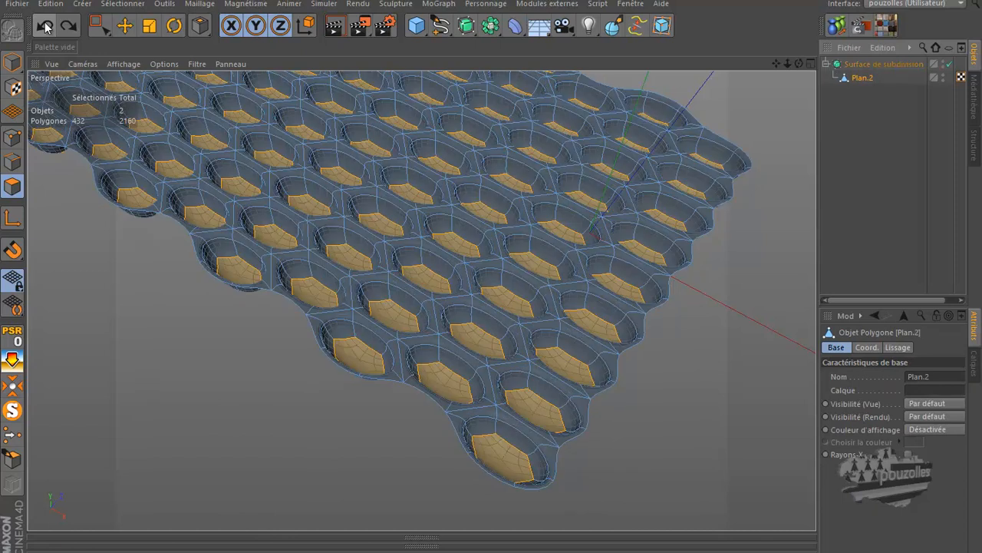
pyautogui.click(44, 28)
pyautogui.click(44, 29)
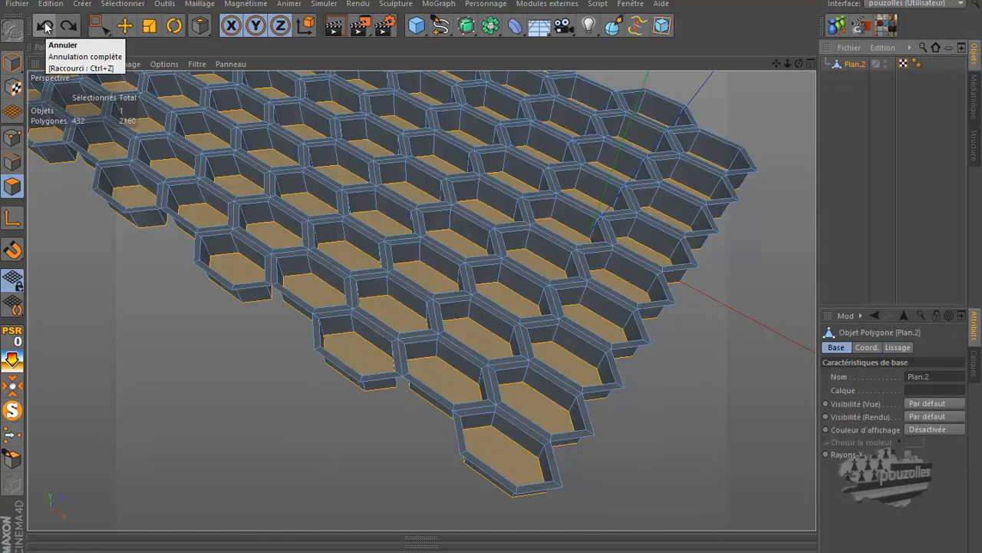
pyautogui.click(44, 29)
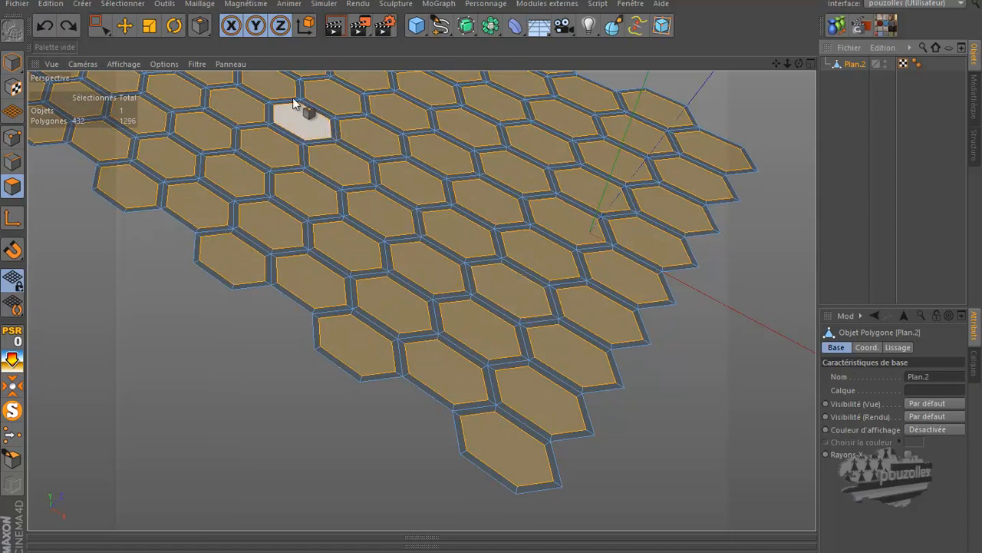
pyautogui.click(46, 28)
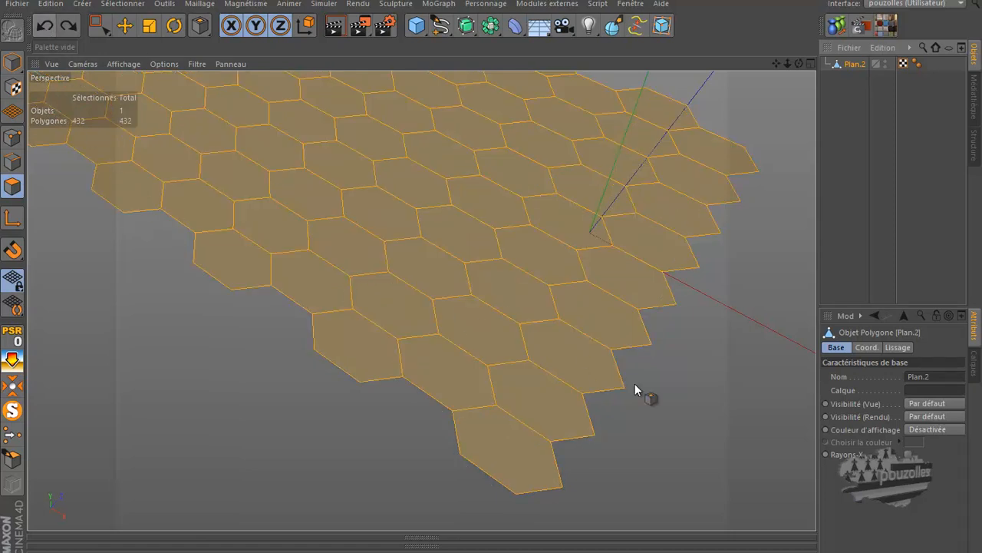
# - Inset every hexagon individually by a thin margin to leave narrow walls between the cells
pyautogui.scroll(5, 633, 438)
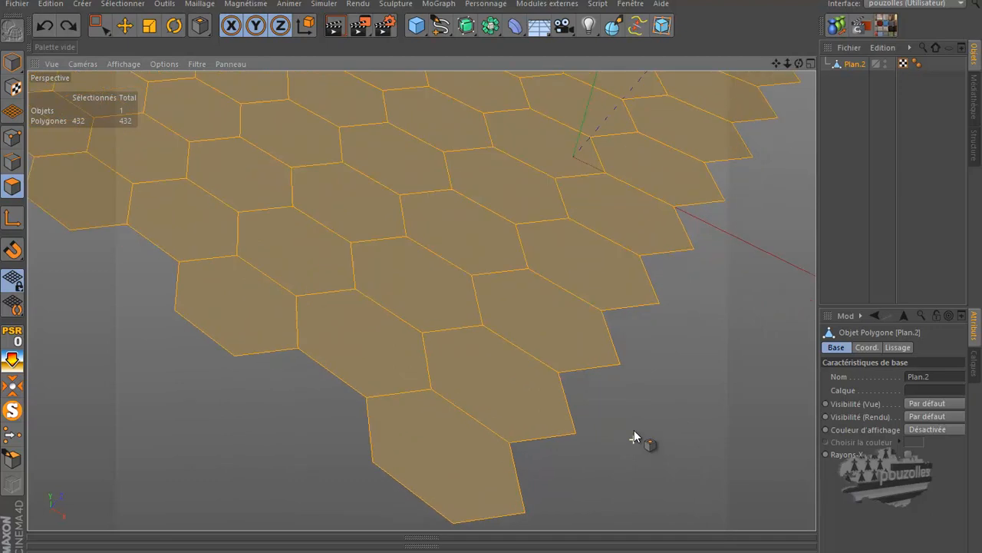
pyautogui.moveTo(492, 277); pyautogui.dragTo(487, 278)
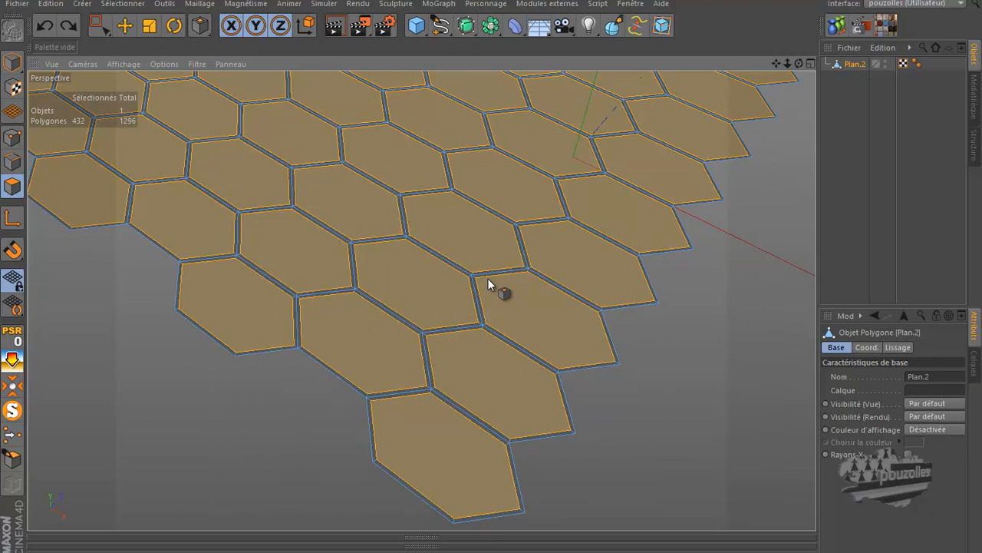
pyautogui.moveTo(487, 278); pyautogui.dragTo(491, 276)
# - Extrude the selected inner hexagons downward along the vertical direction to give the thin-walled cells depth
pyautogui.moveTo(799, 63); pyautogui.dragTo(492, 278)
pyautogui.scroll(5, 373, 320)
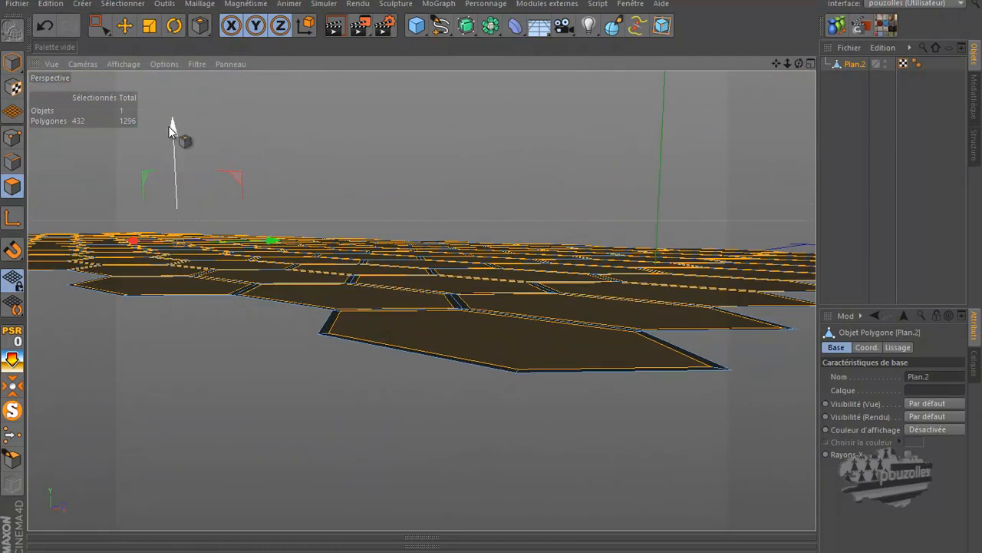
pyautogui.moveTo(171, 128); pyautogui.dragTo(173, 128)
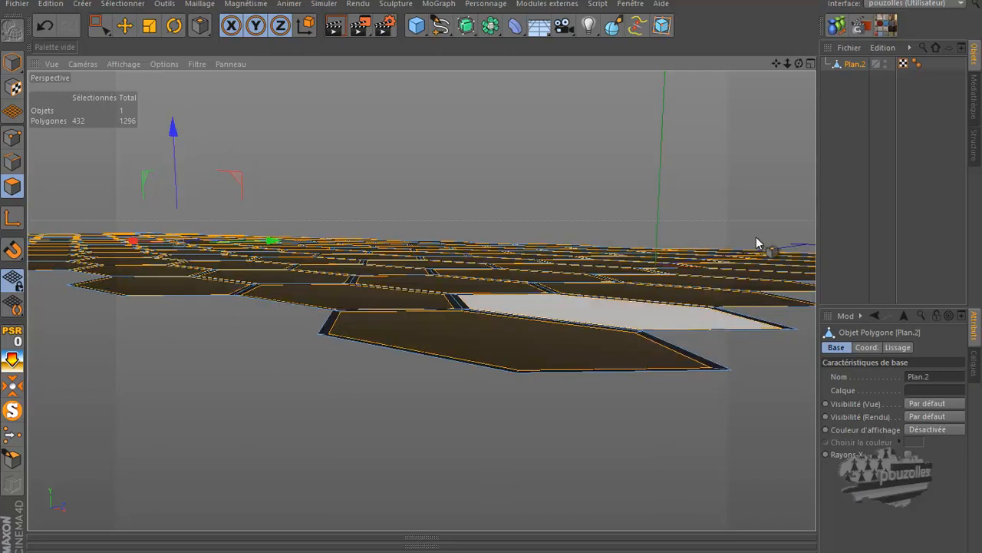
pyautogui.moveTo(799, 64); pyautogui.dragTo(701, 149)
pyautogui.keyDown('alt'); pyautogui.moveTo(689, 260); pyautogui.dragTo(625, 353); pyautogui.keyUp('alt')
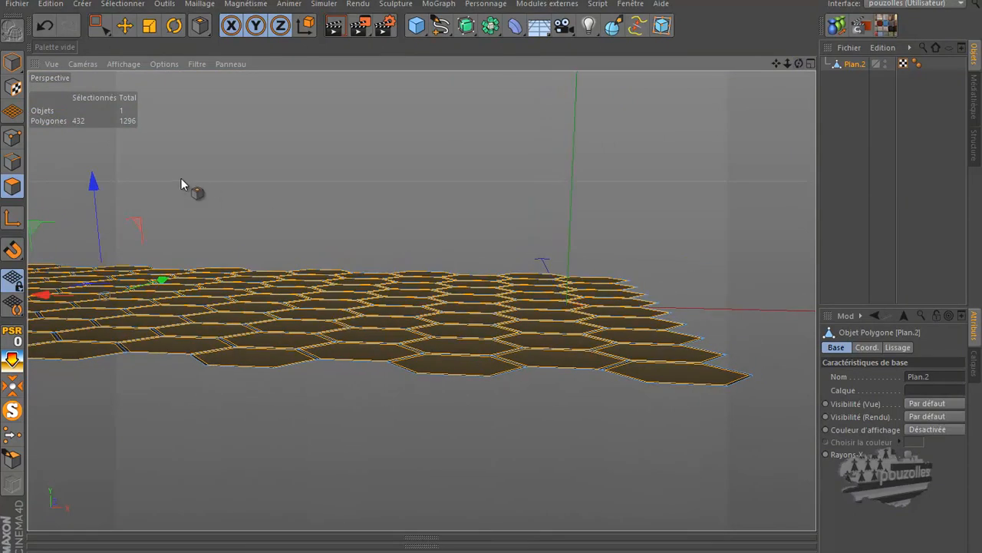
pyautogui.moveTo(93, 184); pyautogui.dragTo(91, 226)
pyautogui.moveTo(489, 285)
pyautogui.keyDown('alt'); pyautogui.mouseDown()
pyautogui.moveTo(477, 294)
pyautogui.moveTo(495, 286)
pyautogui.mouseUp(); pyautogui.keyUp('alt')
pyautogui.moveTo(778, 64); pyautogui.dragTo(493, 276)
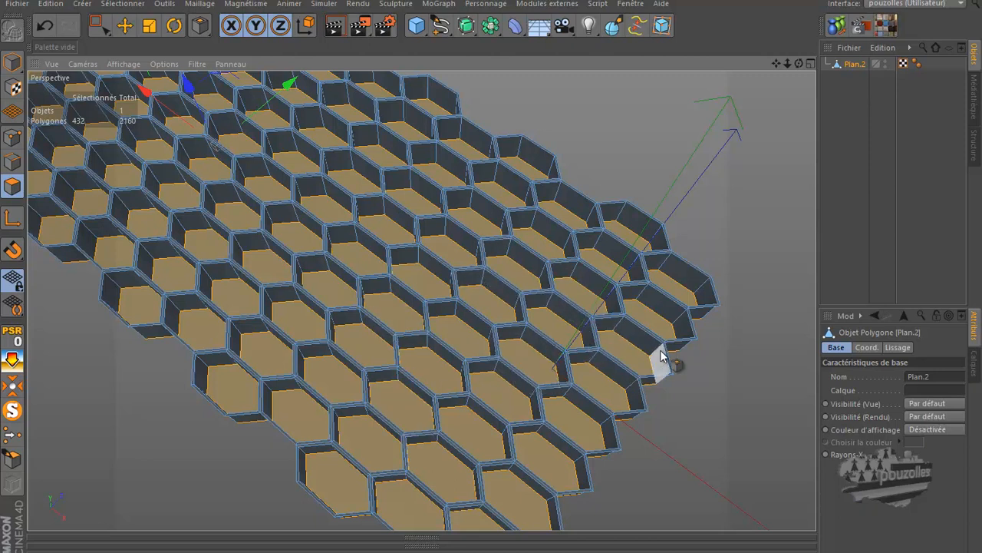
# - Delete the selected bottom polygons to open the honeycomb cells, and render the view
pyautogui.press('Delete')
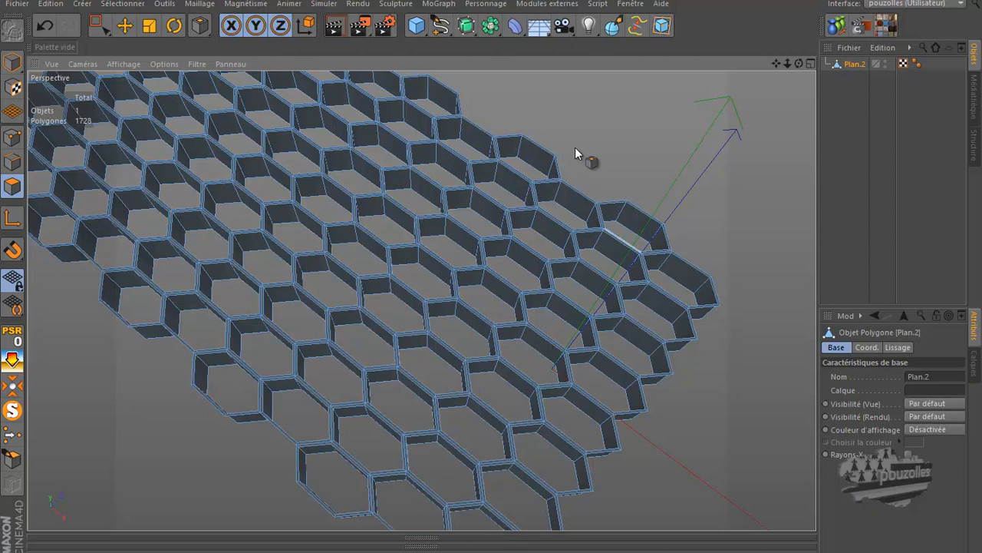
pyautogui.click(334, 32)
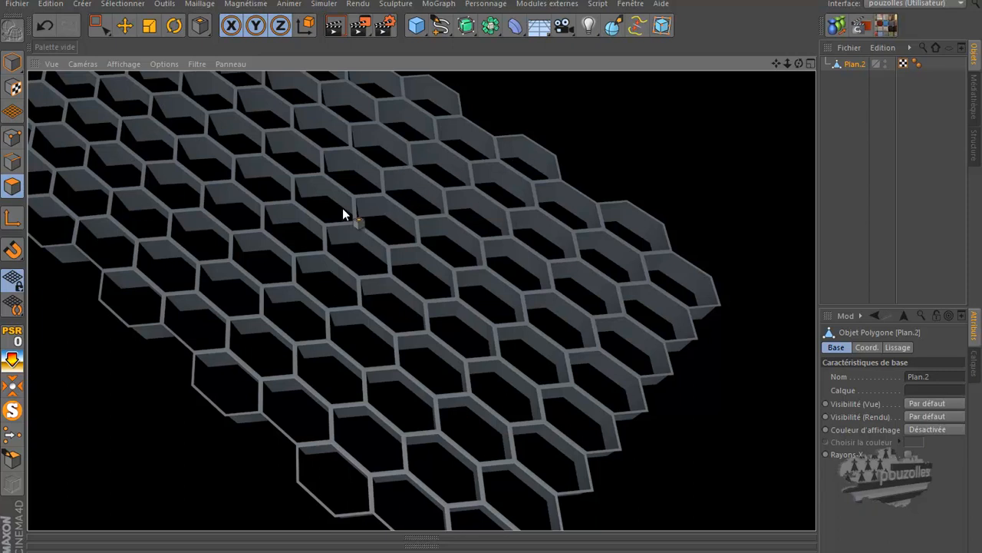
# - Delete the Lissage tag from Plan.2 and render the open honeycomb from two viewing angles
pyautogui.click(918, 64)
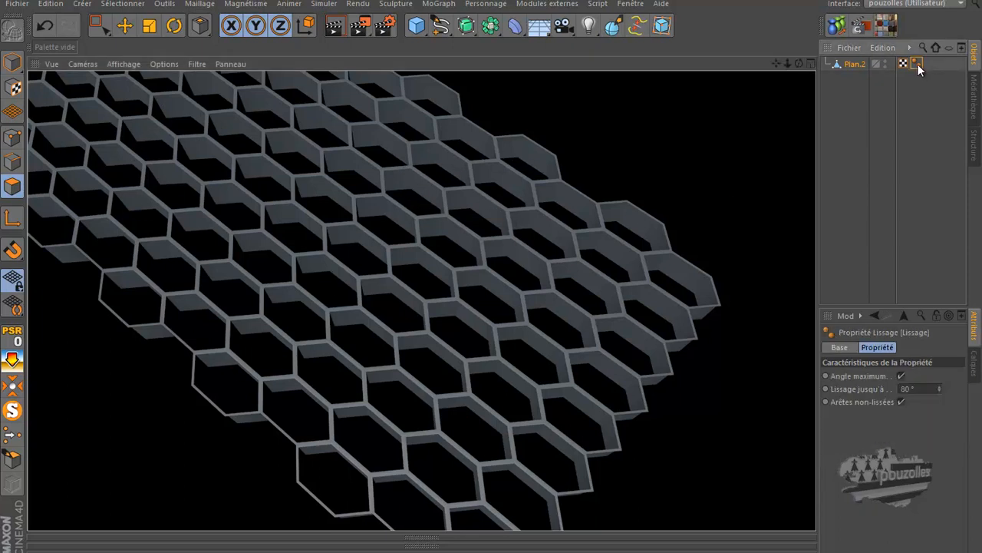
pyautogui.press('Delete')
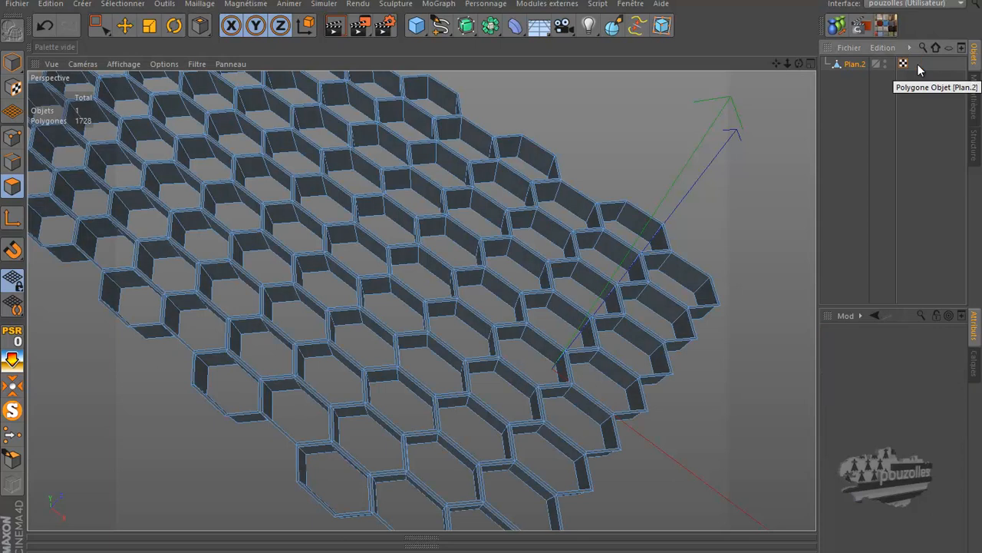
pyautogui.click(334, 29)
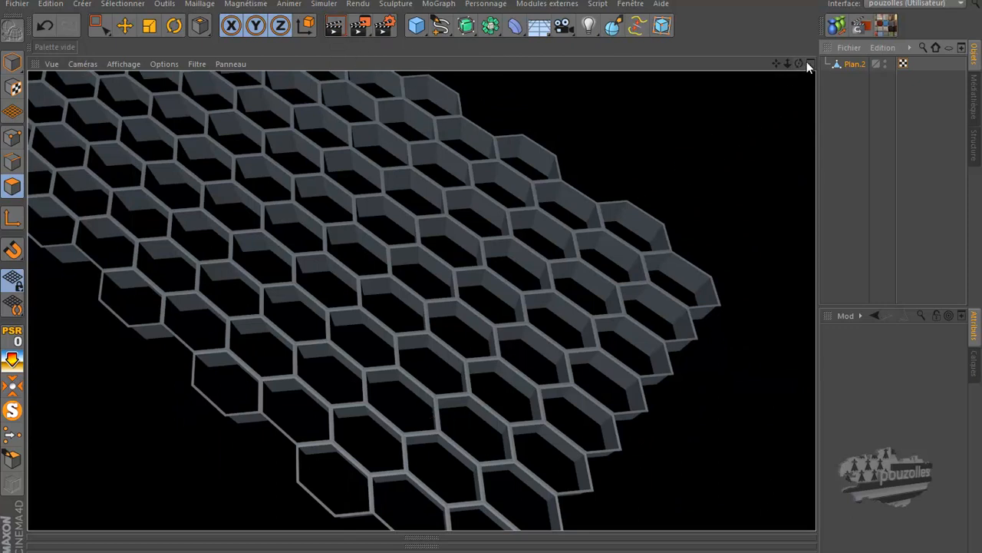
pyautogui.click(491, 284)
pyautogui.moveTo(492, 279)
pyautogui.mouseDown()
pyautogui.moveTo(537, 294)
pyautogui.moveTo(493, 277)
pyautogui.moveTo(801, 61)
pyautogui.mouseUp()
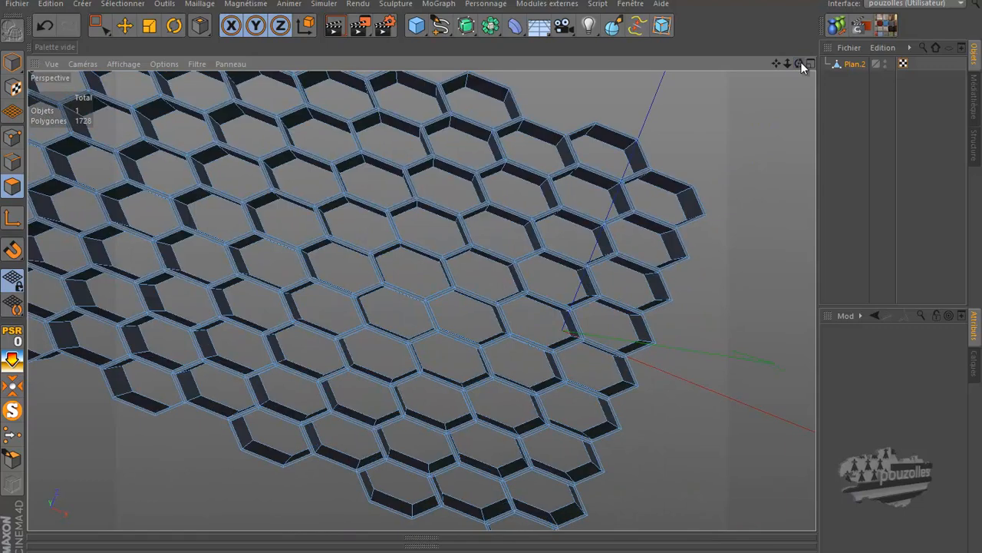
pyautogui.click(334, 26)
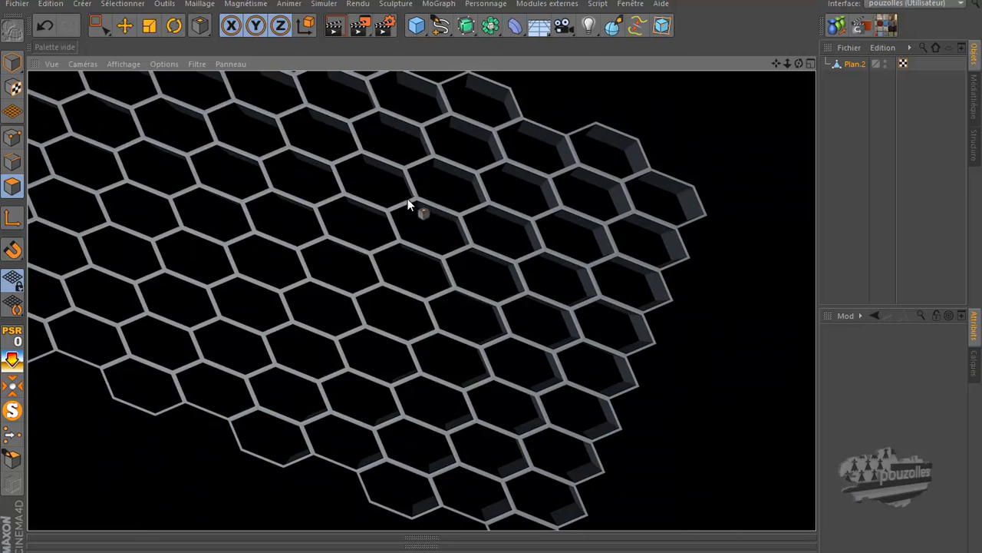
# - Undo the tag deletion, bottom removal, extrusion and thin inset, back to the flat selected hexagons
pyautogui.keyDown('alt'); pyautogui.moveTo(564, 272); pyautogui.dragTo(591, 284); pyautogui.keyUp('alt')
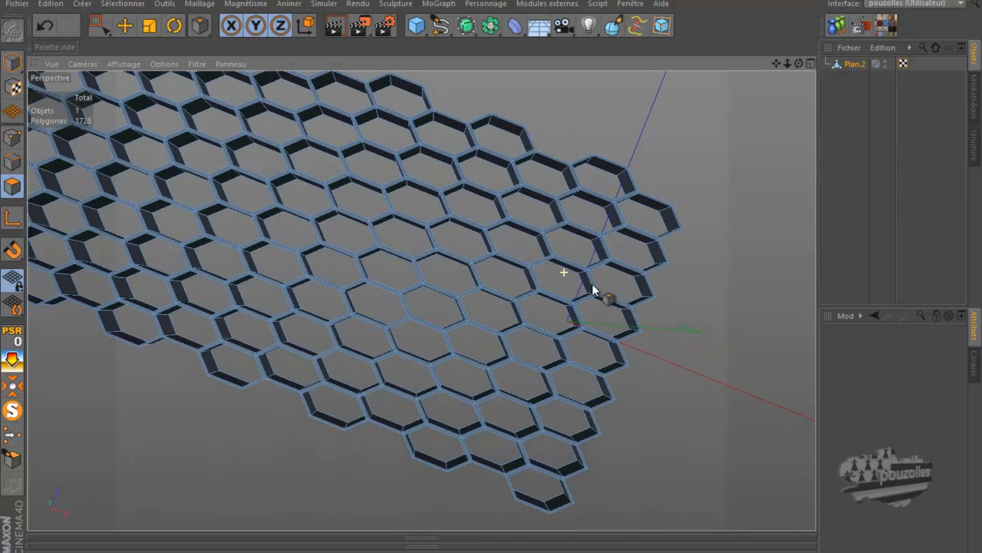
pyautogui.click(45, 29)
pyautogui.click(45, 28)
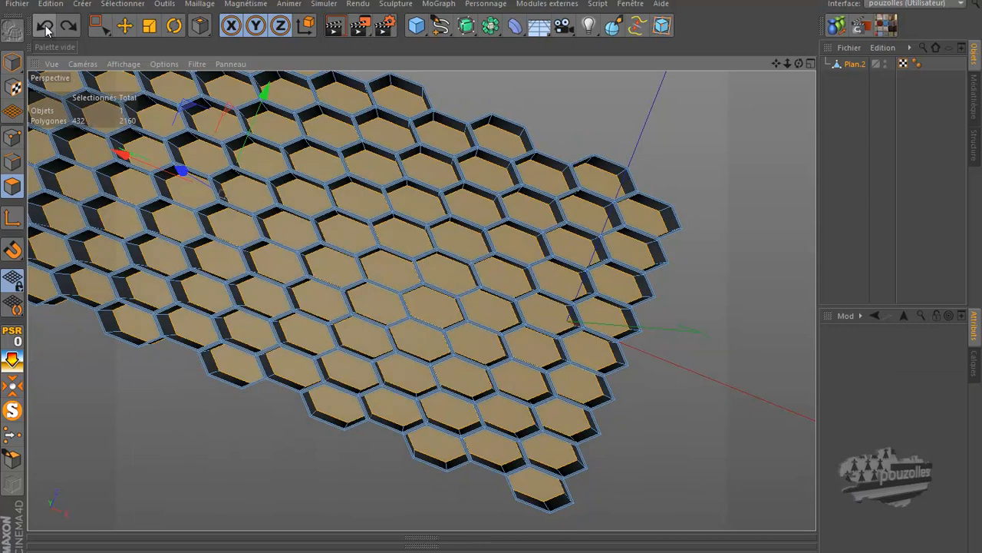
pyautogui.click(45, 29)
pyautogui.click(45, 28)
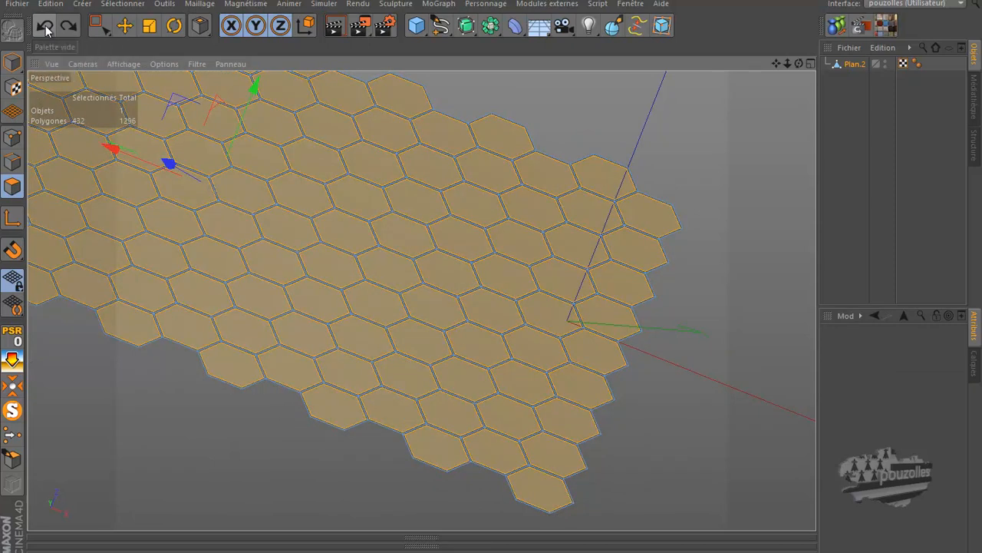
pyautogui.click(45, 29)
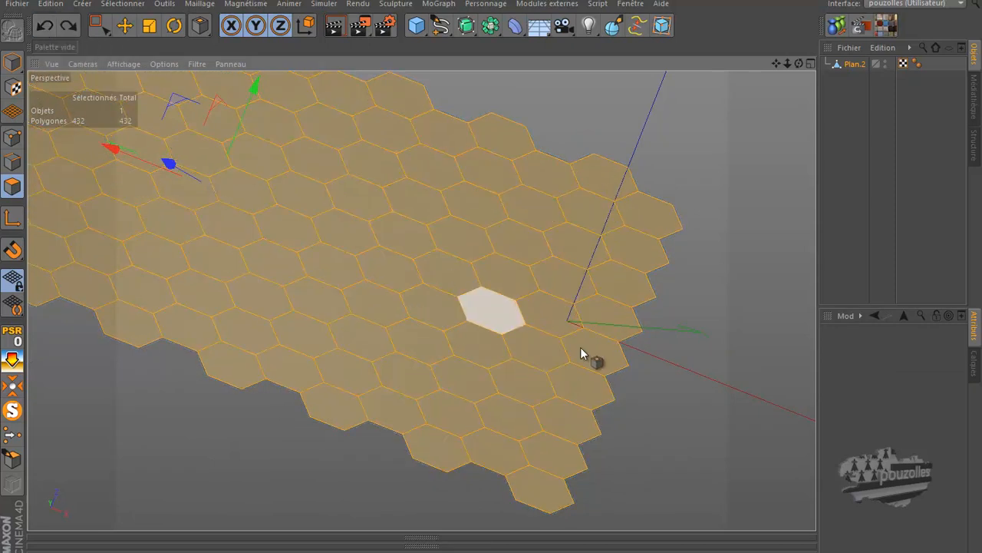
# - Inset every hexagon individually with a wider margin and lower the inner hexagons slightly to slope the rims
pyautogui.moveTo(630, 413); pyautogui.dragTo(491, 276)
pyautogui.moveTo(799, 64); pyautogui.dragTo(492, 277)
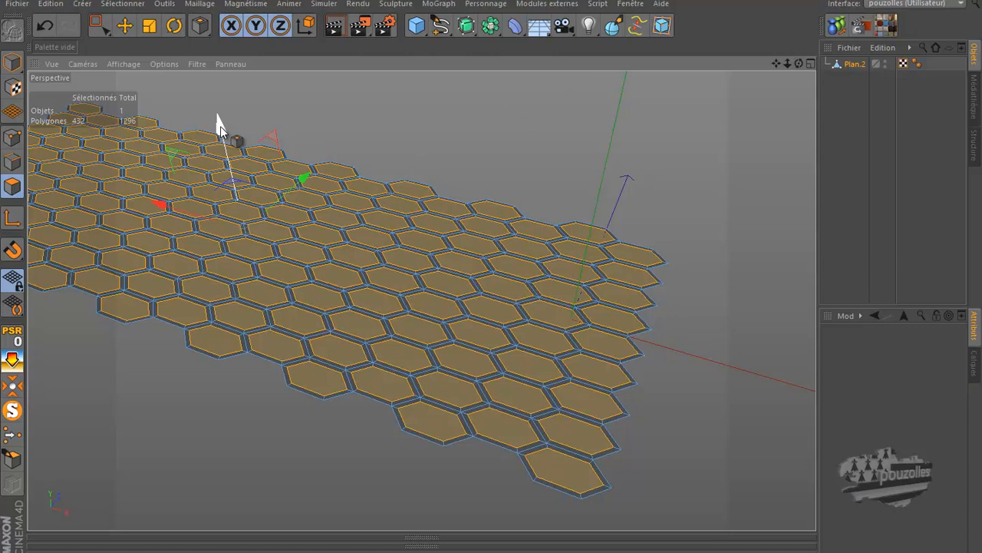
pyautogui.moveTo(220, 126); pyautogui.dragTo(220, 128)
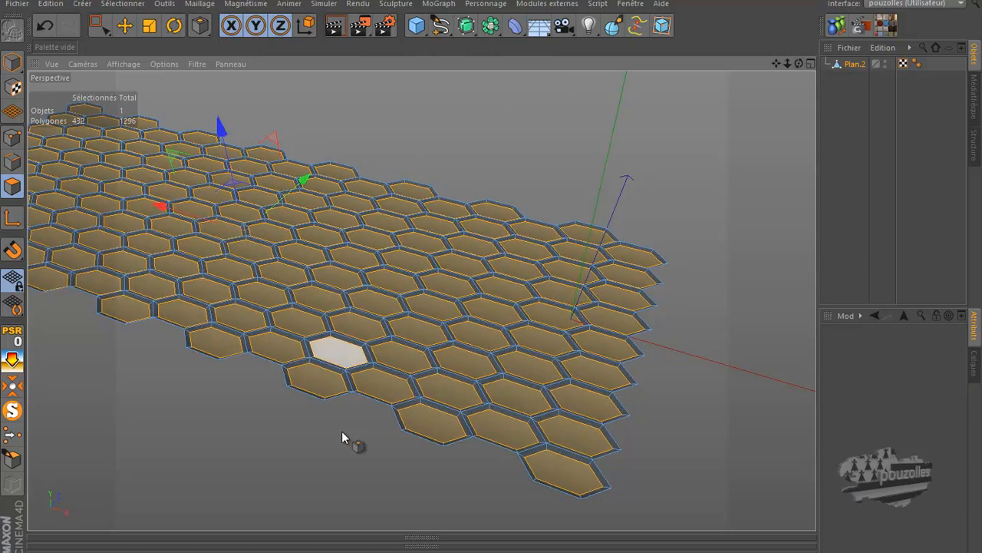
# - Fine-tune the height of the inner hexagons for a shallow slope, and inset them again by a very thin margin
pyautogui.scroll(1, 348, 413)
pyautogui.scroll(6, 348, 412)
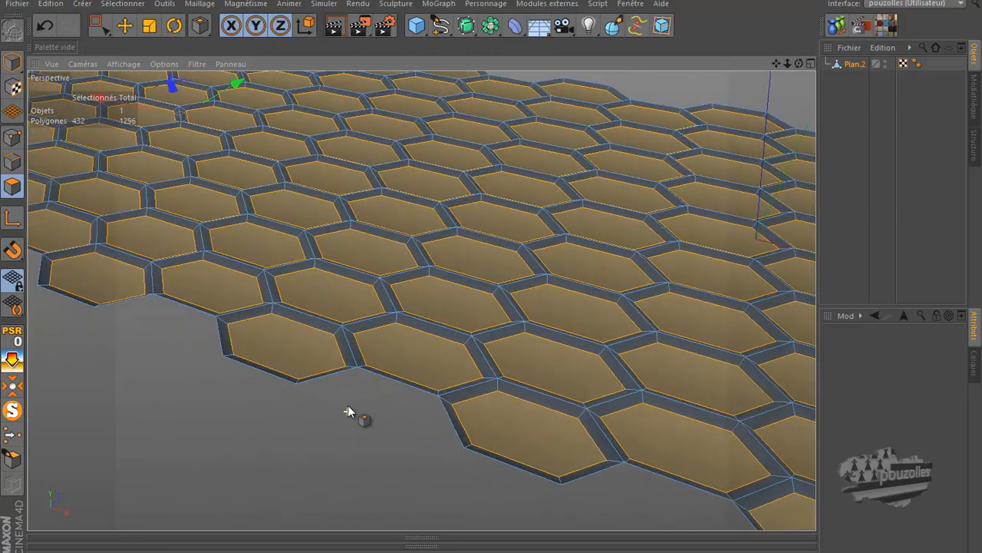
pyautogui.keyDown('alt'); pyautogui.moveTo(496, 281); pyautogui.dragTo(491, 275); pyautogui.keyUp('alt')
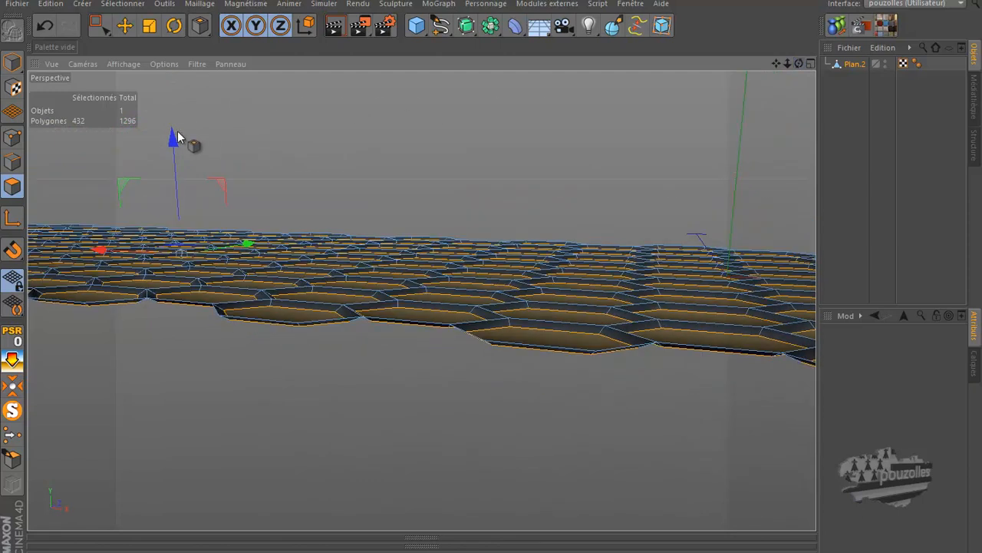
pyautogui.moveTo(175, 134); pyautogui.dragTo(175, 133)
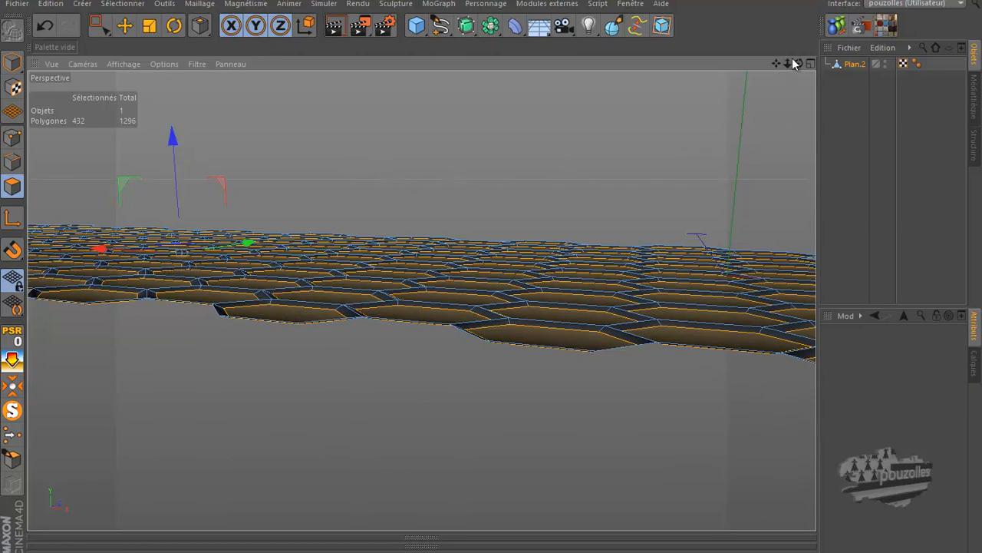
pyautogui.moveTo(798, 64); pyautogui.dragTo(750, 77)
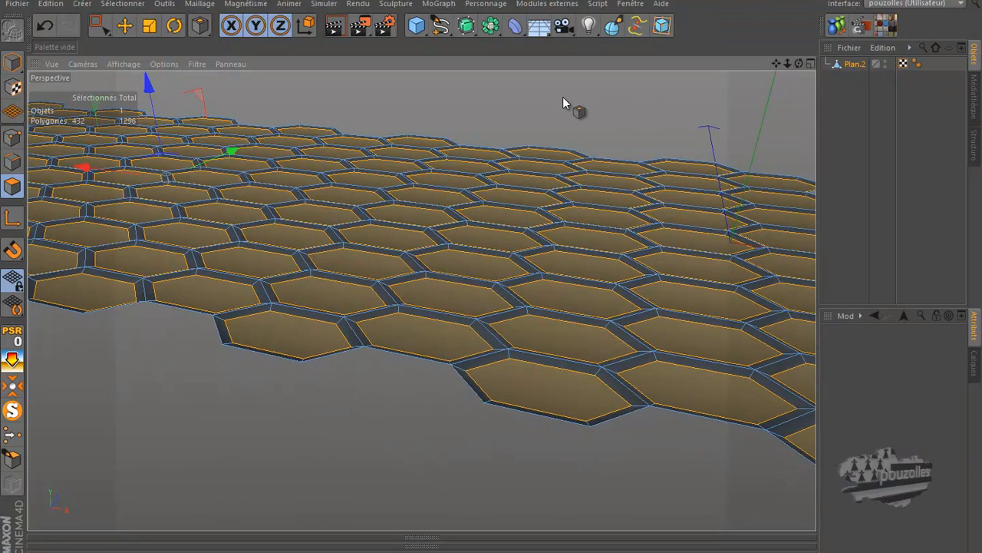
pyautogui.moveTo(489, 278); pyautogui.dragTo(491, 278)
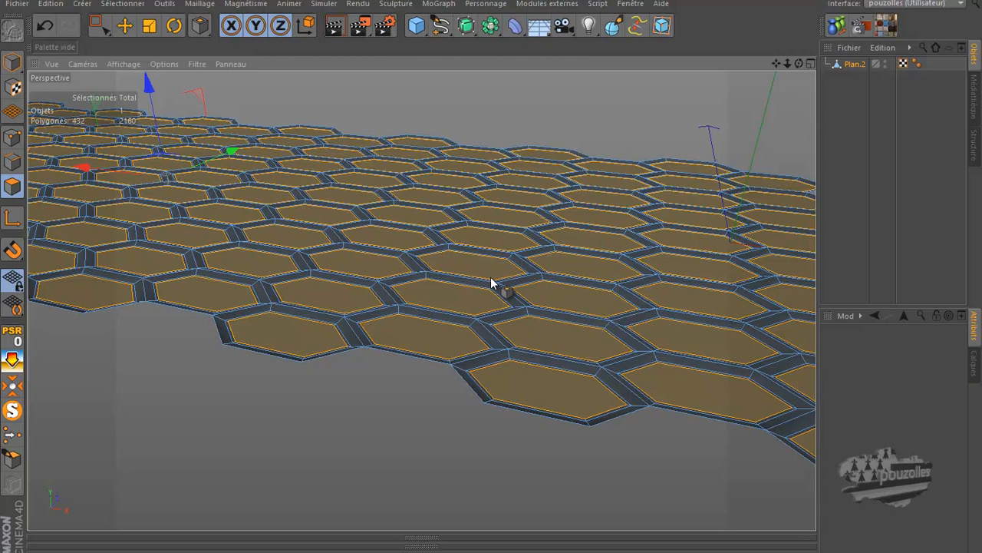
# - Extrude the inner hexagons deep downward and delete their bottom polygons to leave open cells
pyautogui.moveTo(146, 79); pyautogui.dragTo(160, 156)
pyautogui.press('Delete')
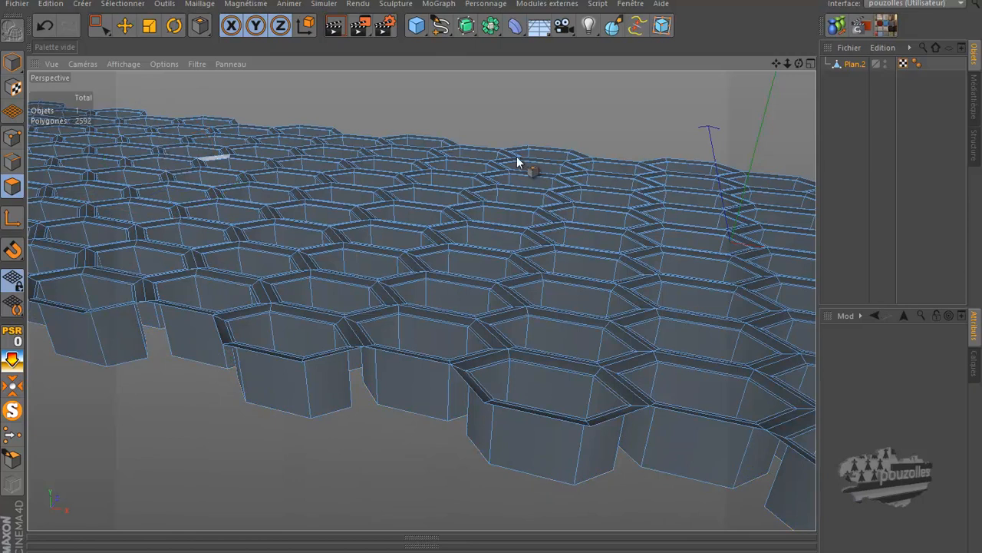
# - Rotate the whole honeycomb object about its long axis from lying flat to standing upright, using the default perspective framing
pyautogui.moveTo(801, 62); pyautogui.dragTo(88, 470)
pyautogui.scroll(-4, 87, 471)
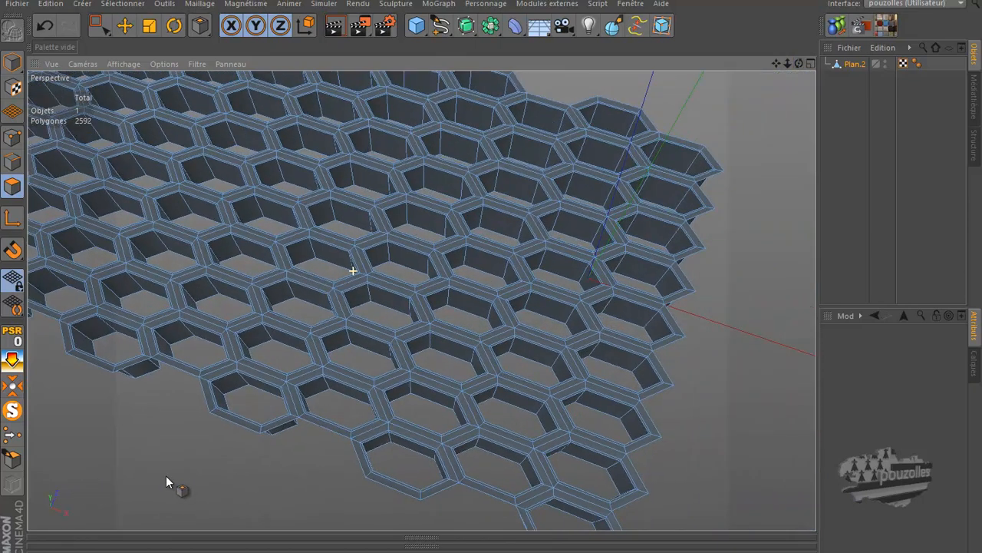
pyautogui.scroll(-2, 248, 472)
pyautogui.moveTo(799, 63); pyautogui.dragTo(493, 276)
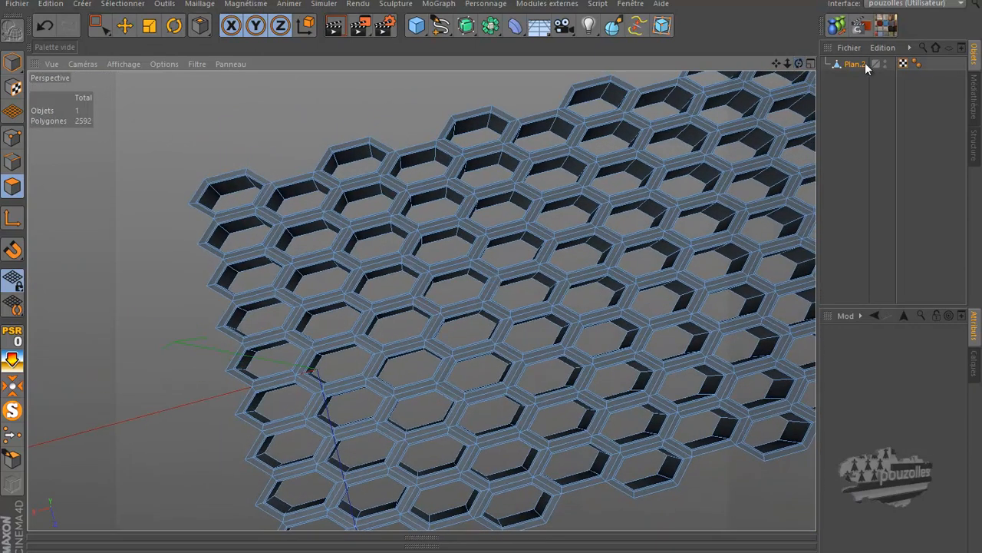
pyautogui.click(858, 64)
pyautogui.keyDown('alt'); pyautogui.moveTo(202, 293); pyautogui.dragTo(87, 87, button='right'); pyautogui.keyUp('alt')
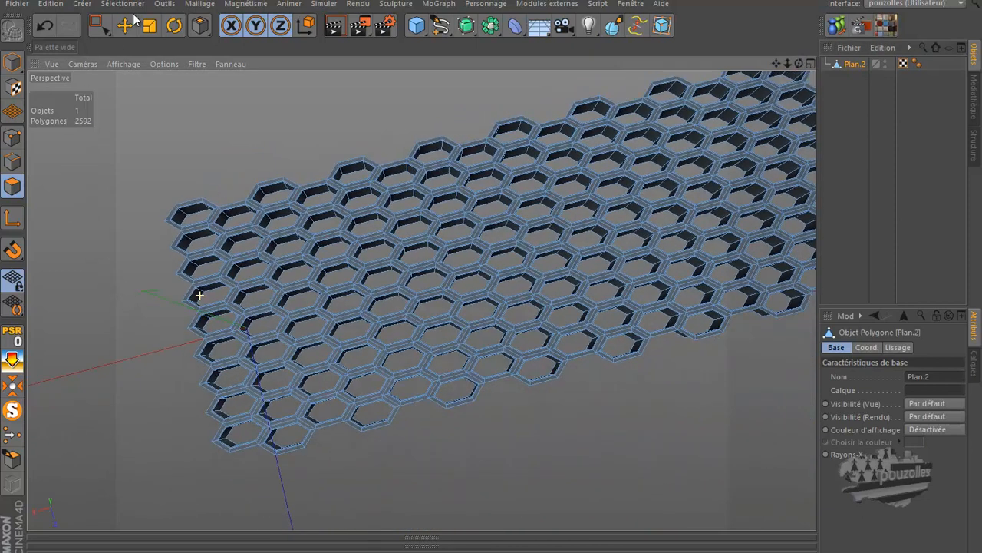
pyautogui.click(174, 25)
pyautogui.moveTo(110, 228); pyautogui.dragTo(126, 262)
pyautogui.click(12, 61)
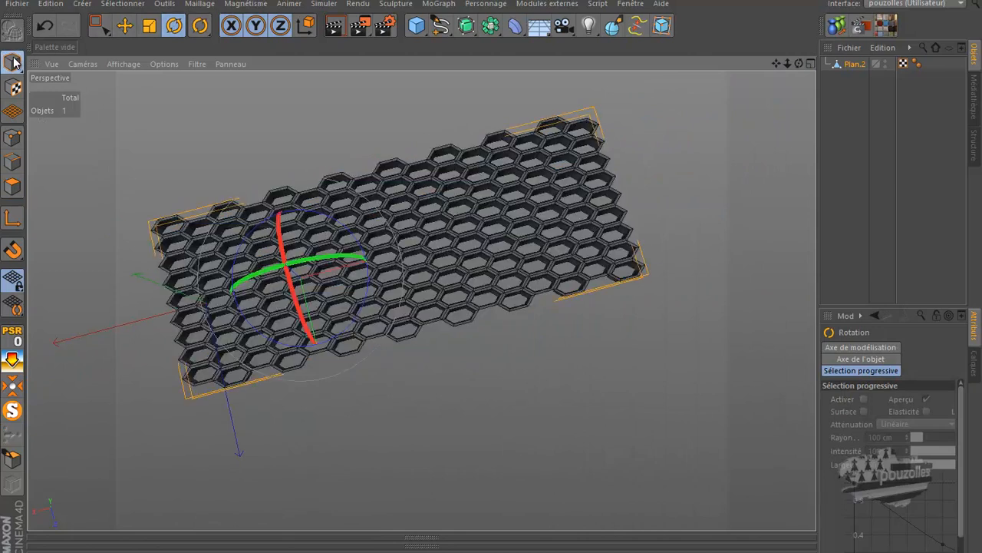
pyautogui.click(55, 65)
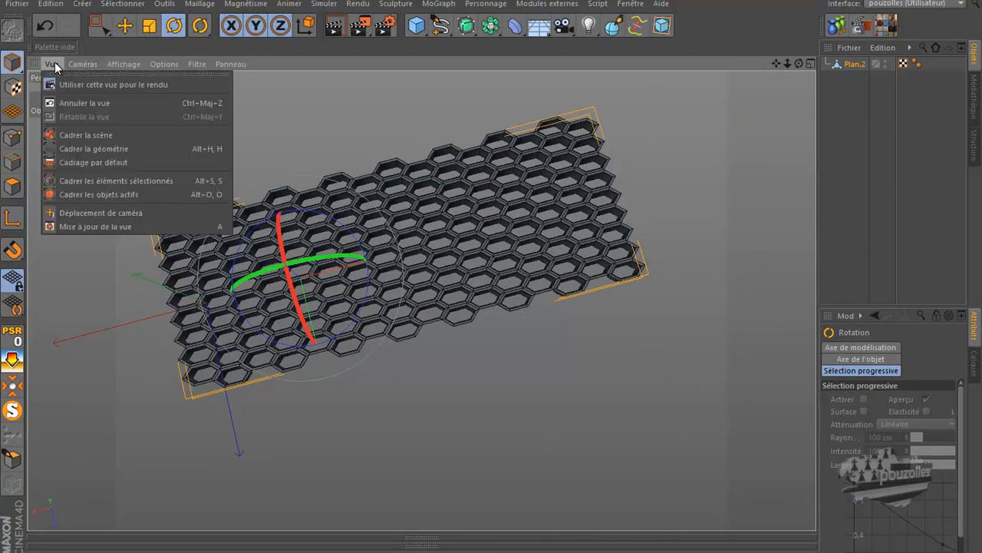
pyautogui.click(68, 159)
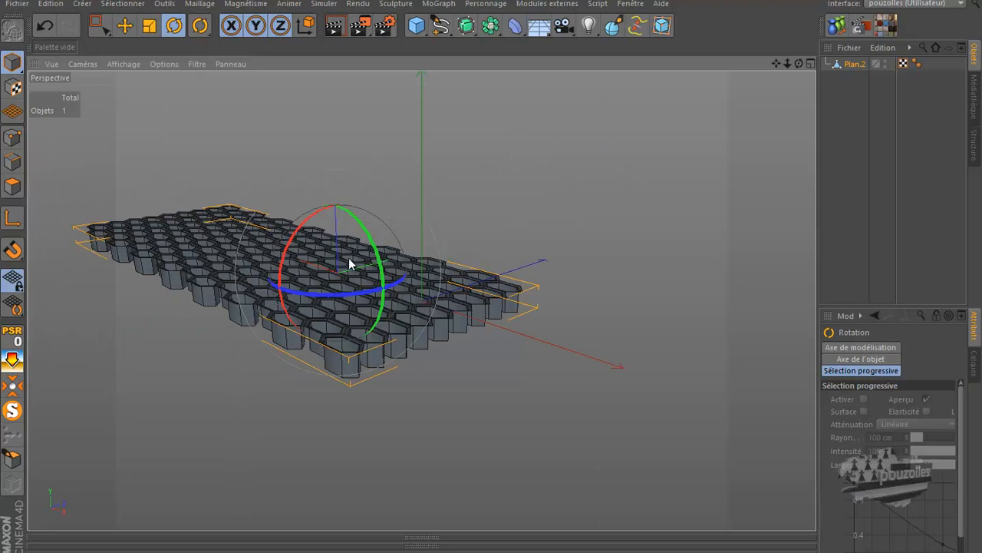
pyautogui.moveTo(298, 240); pyautogui.dragTo(283, 327)
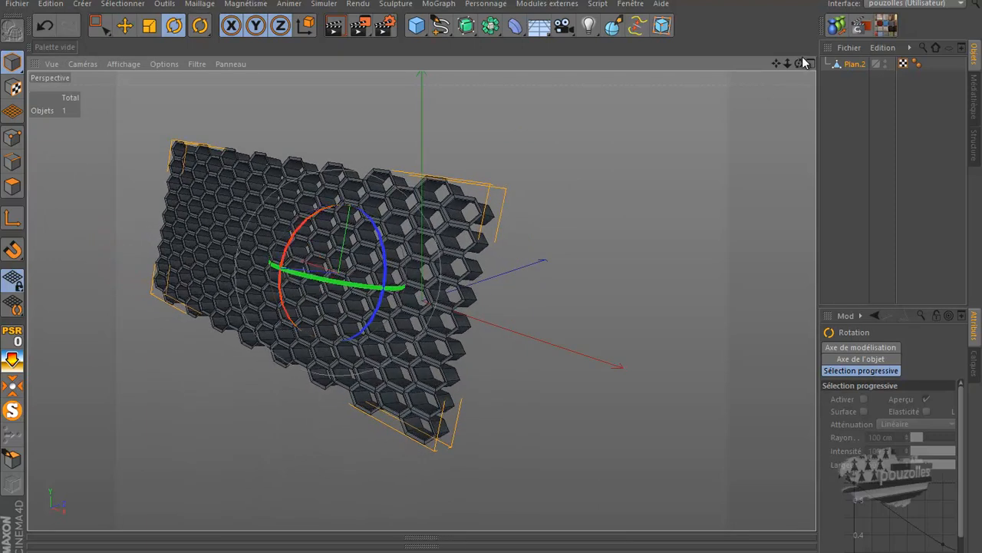
# - Render the active view of the upright honeycomb, and render it again from closer up to examine the rim shading
pyautogui.moveTo(492, 277); pyautogui.dragTo(525, 291)
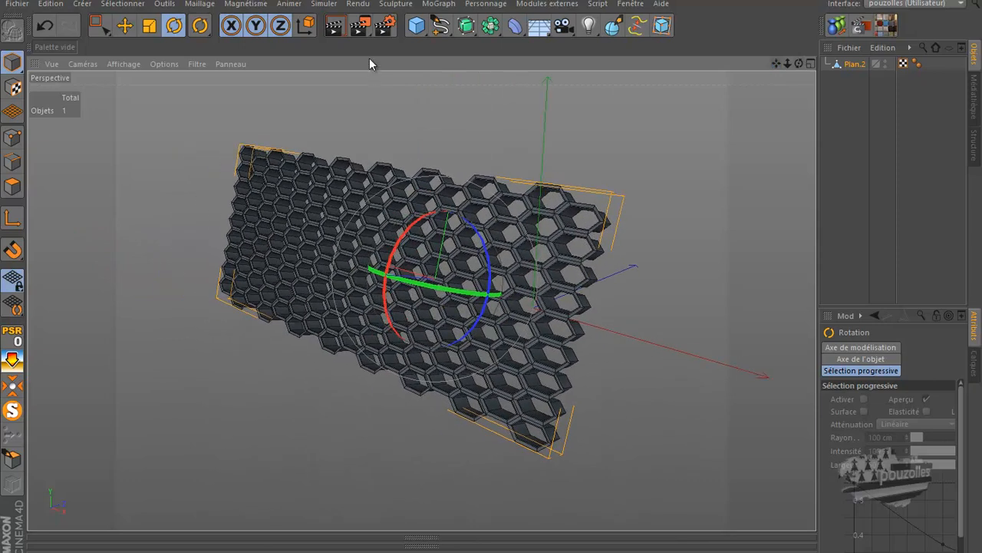
pyautogui.click(336, 28)
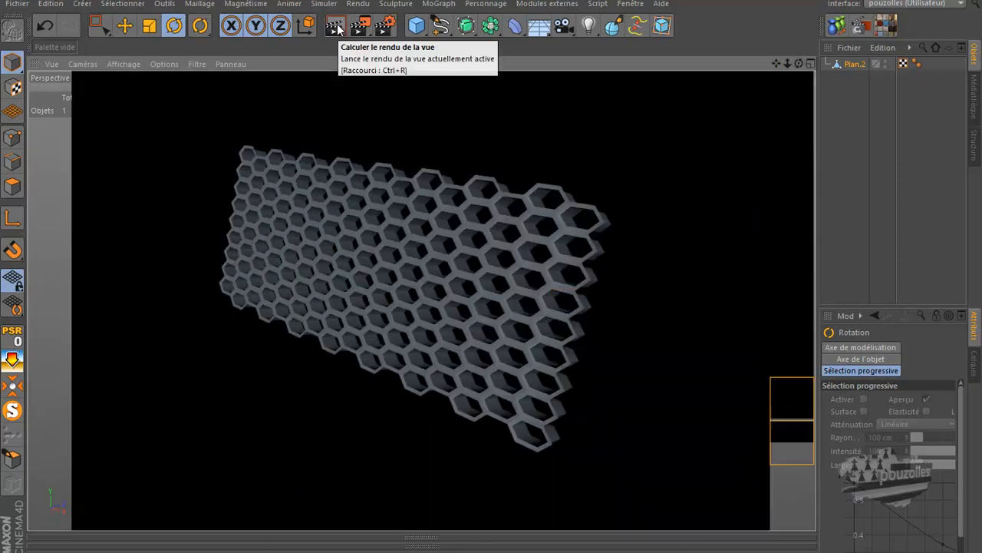
pyautogui.scroll(5, 503, 330)
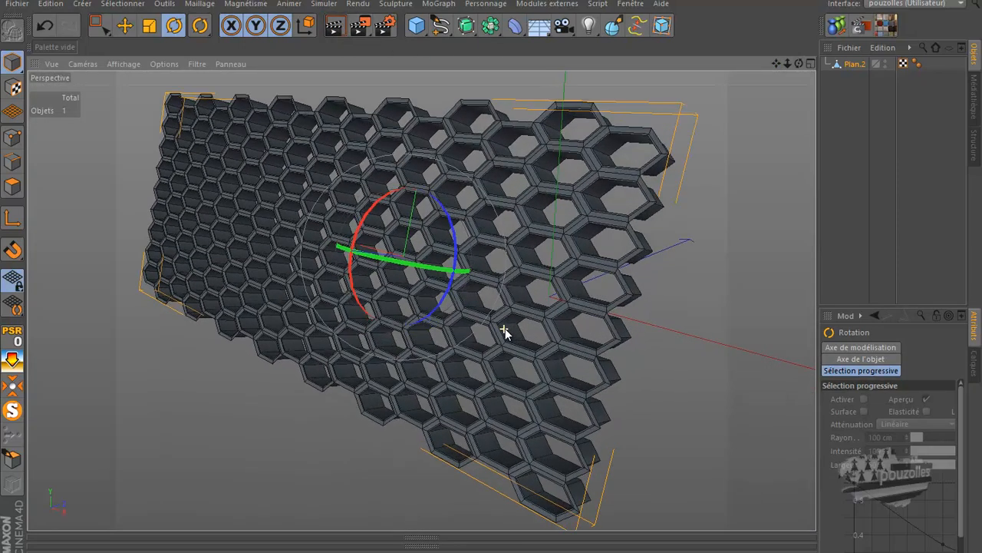
pyautogui.click(335, 26)
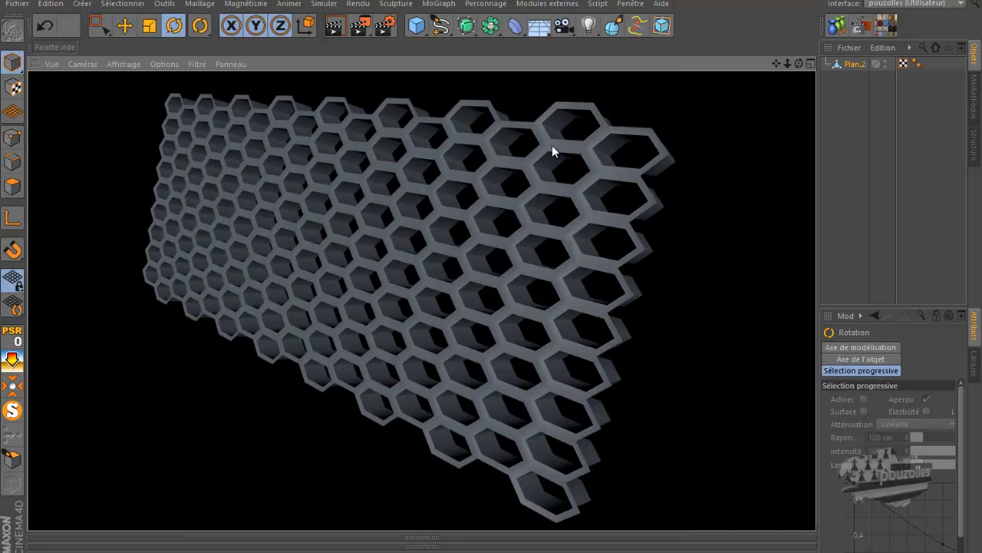
# - Delete the smoothing (Lissage) tag from Plan.2 and render the active view again
pyautogui.click(917, 64)
pyautogui.press('Delete')
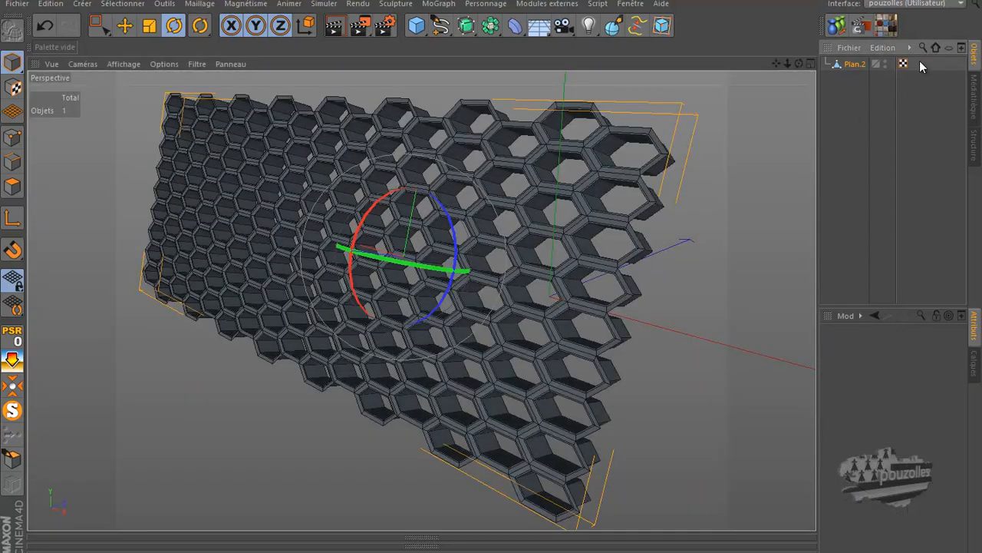
pyautogui.click(334, 28)
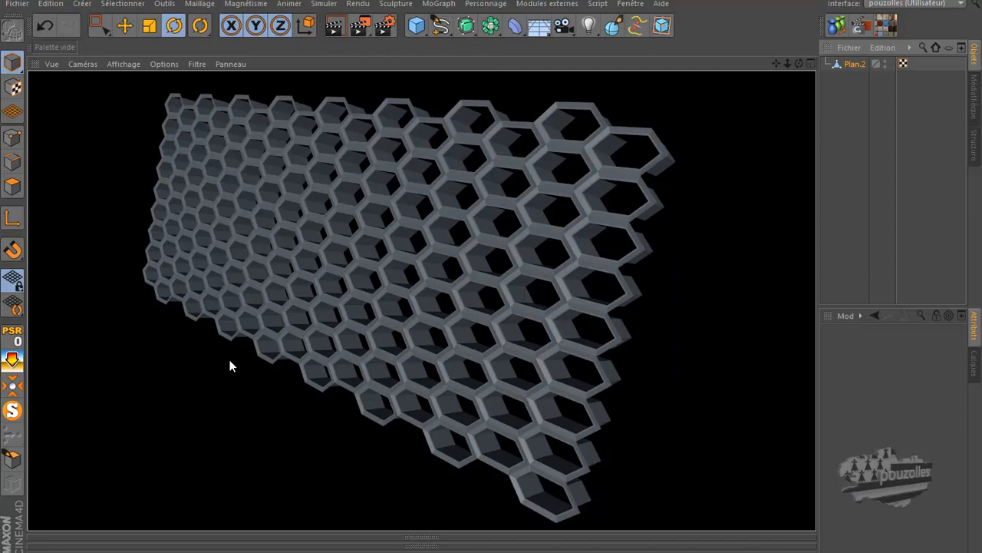
# - Select the honeycomb object Plan.2 again and display its points, finishing in polygon editing mode
pyautogui.scroll(-3, 242, 394)
pyautogui.click(671, 318)
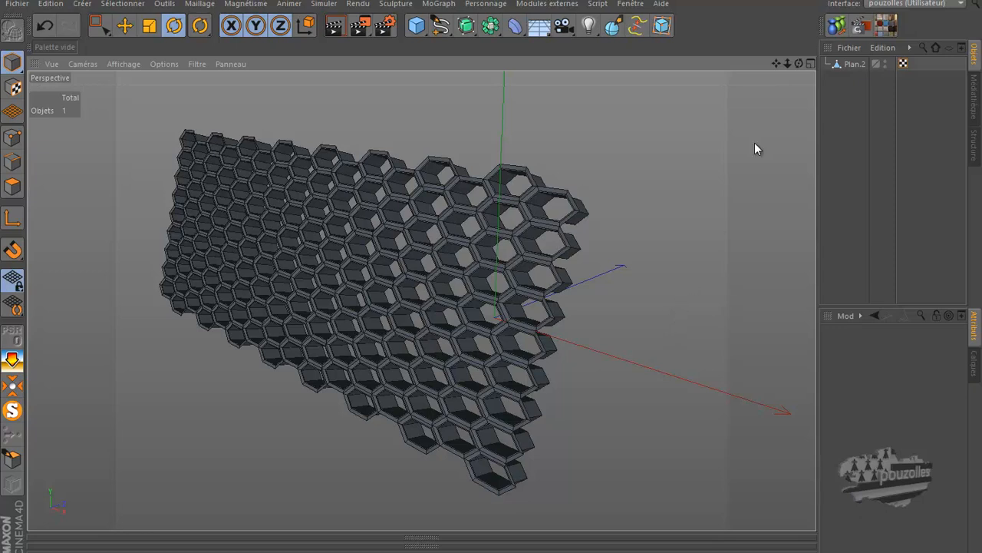
pyautogui.moveTo(774, 64); pyautogui.dragTo(836, 64)
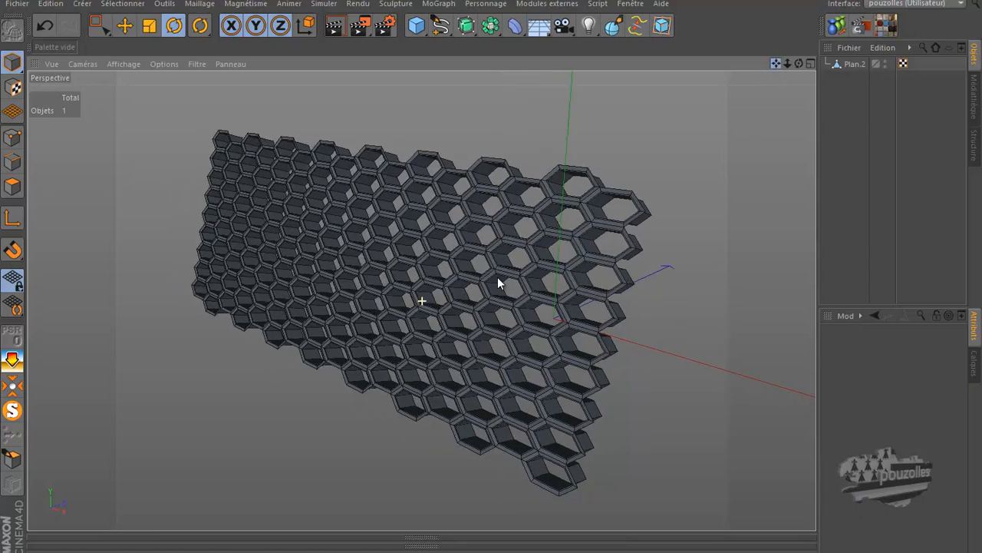
pyautogui.moveTo(492, 278); pyautogui.dragTo(493, 277)
pyautogui.moveTo(775, 63); pyautogui.dragTo(492, 277)
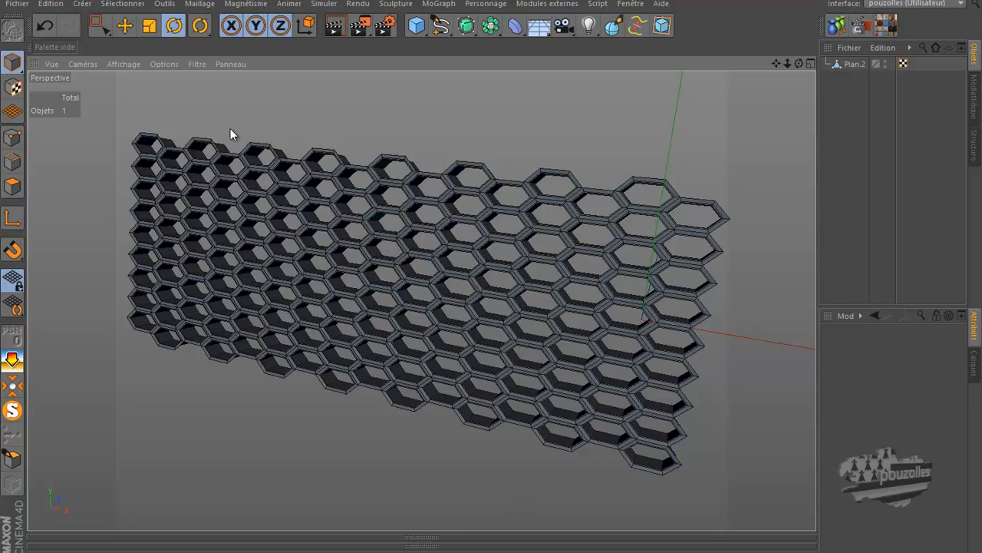
pyautogui.click(9, 139)
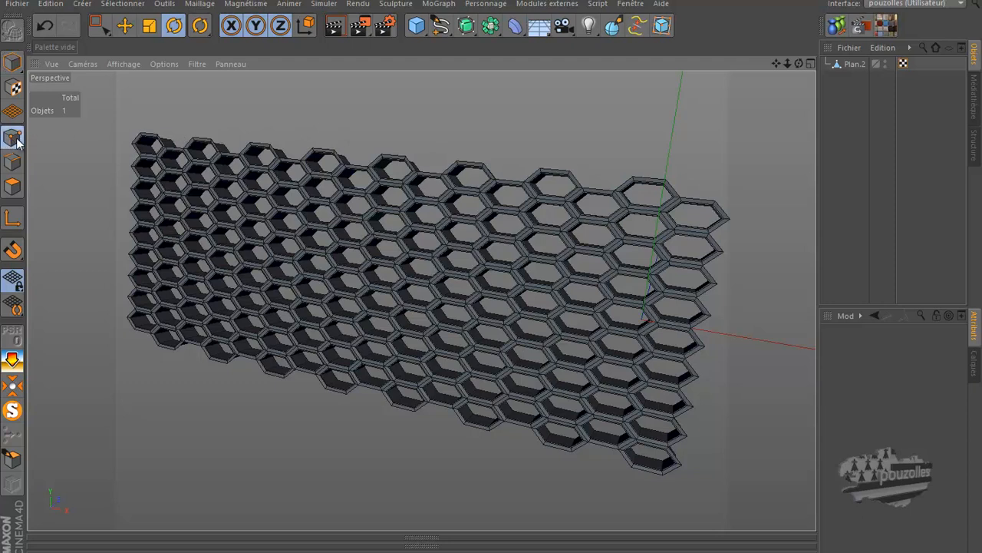
pyautogui.click(853, 64)
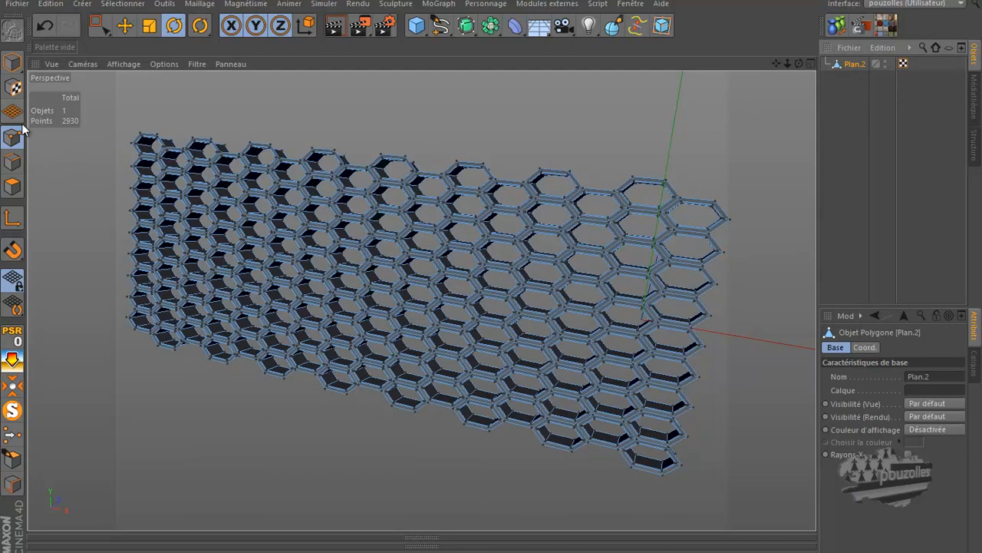
pyautogui.click(12, 188)
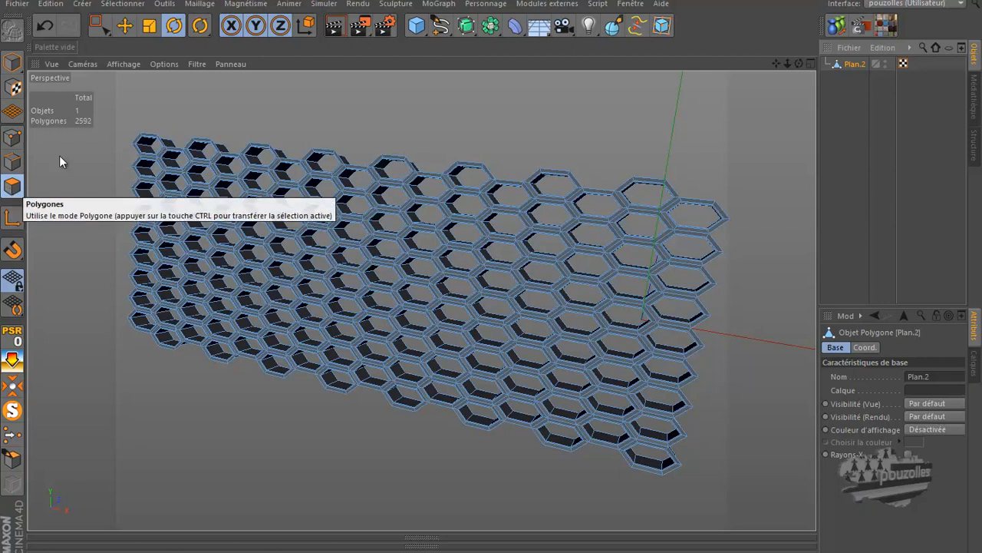